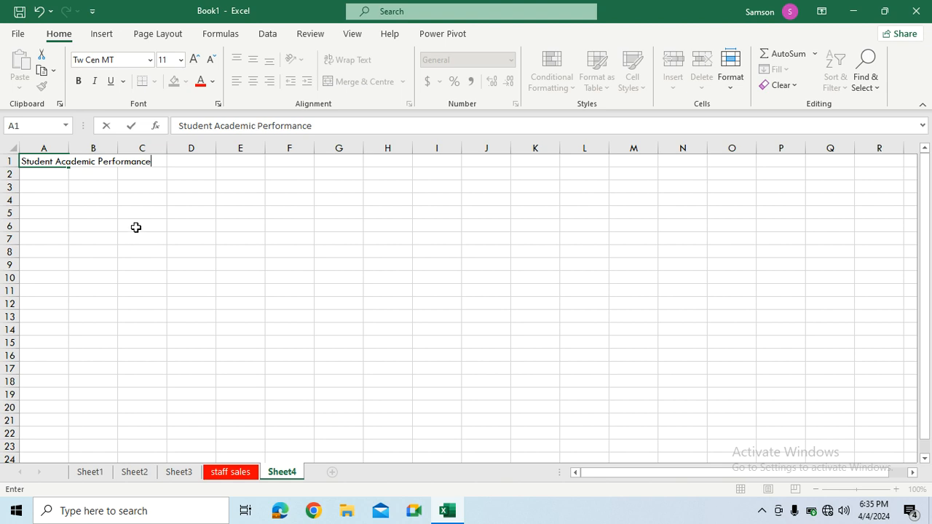
- Enter the column headings S/N, Name and Test in cells A2 to C2 below the sheet title
{"action": "left_click", "coordinate": [50, 177]}
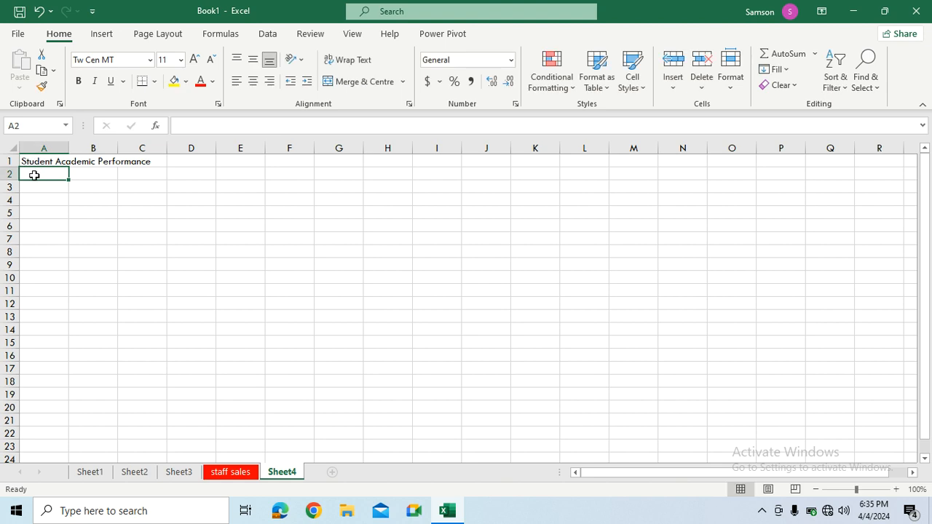
{"action": "type", "text": "S/N"}
{"action": "key", "text": "Tab"}
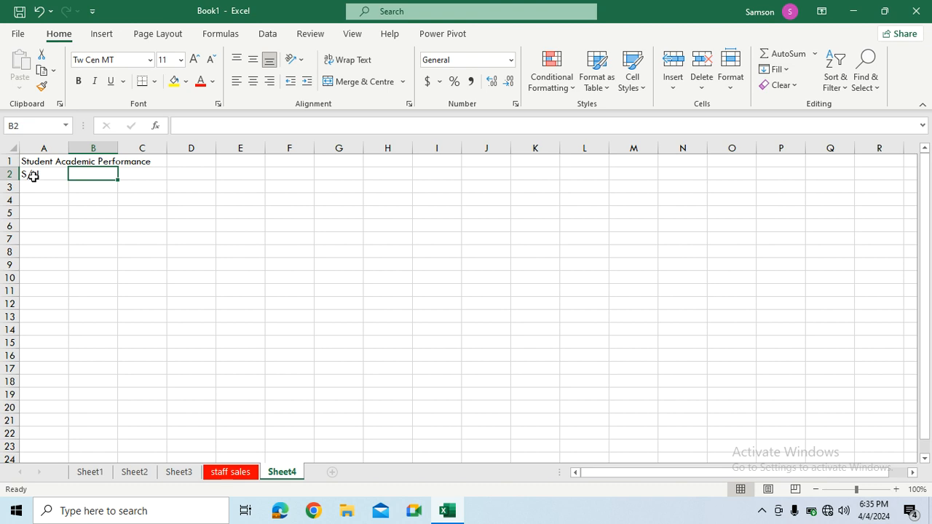
{"action": "type", "text": "S"}
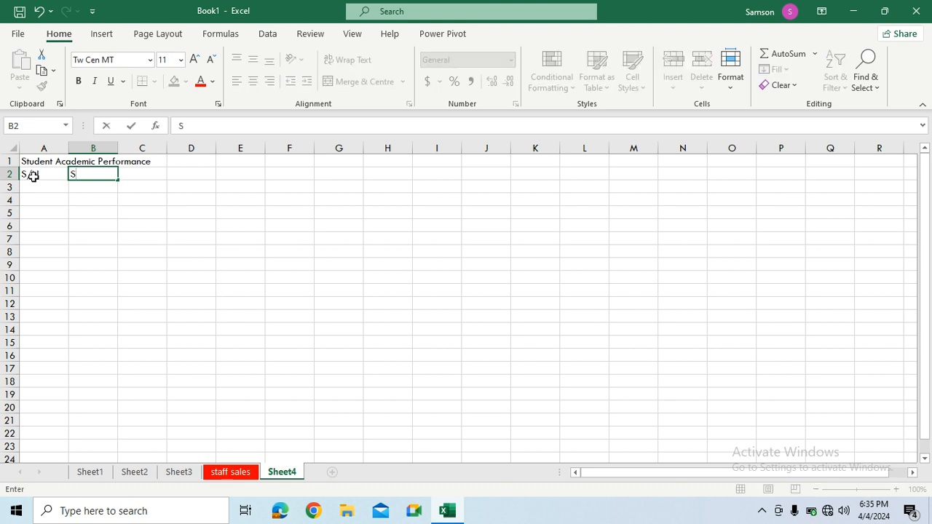
{"action": "key", "text": "BackSpace"}
{"action": "type", "text": "Name"}
{"action": "key", "text": "Tab"}
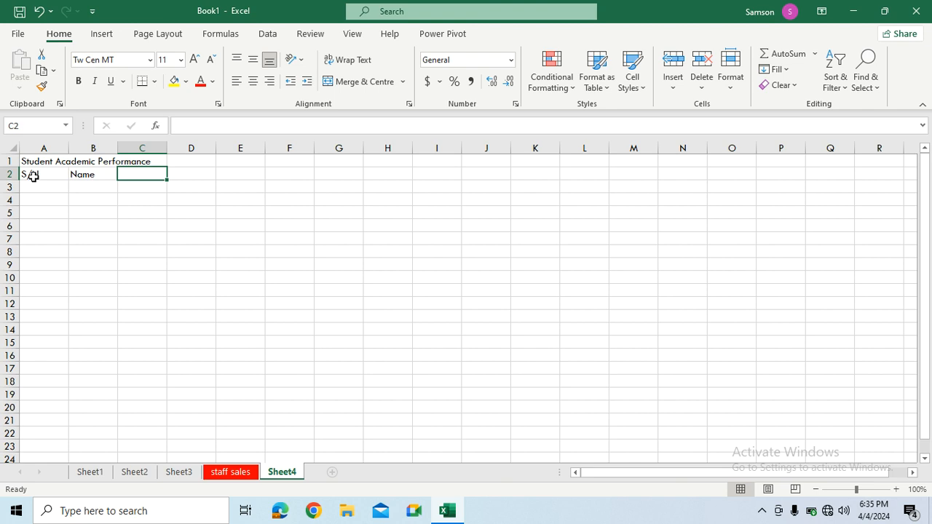
{"action": "type", "text": "TEs"}
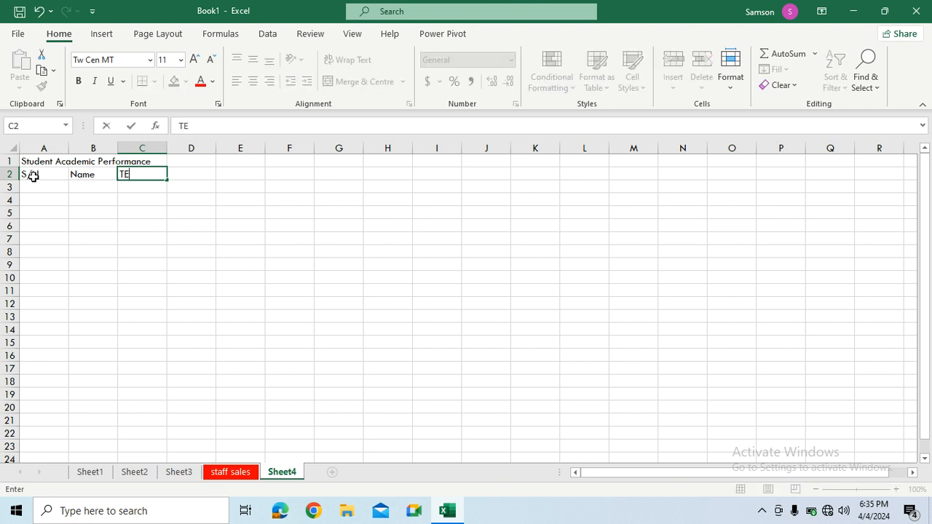
{"action": "key", "text": "BackSpace"}
{"action": "key", "text": "BackSpace"}
{"action": "type", "text": "est"}
{"action": "key", "text": "Tab"}
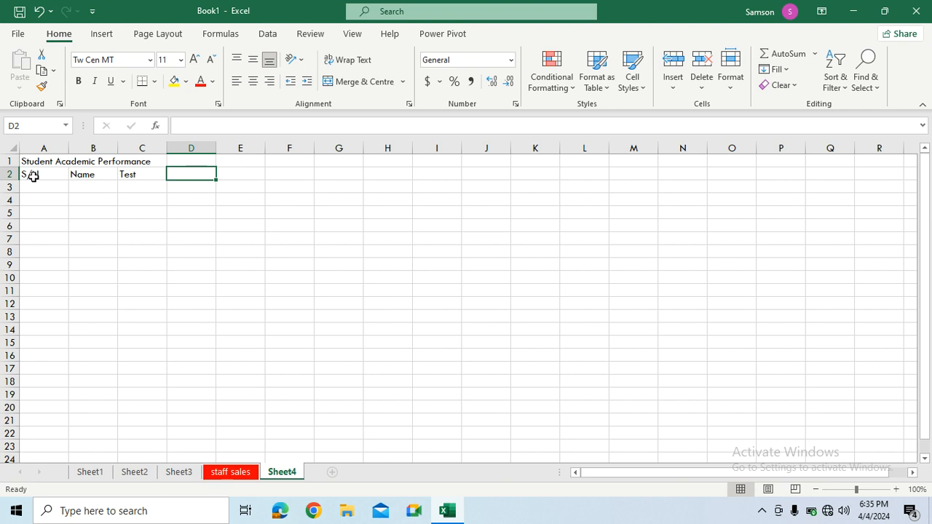
- Continue the heading row with Exam, Total, Grade and Remark in cells D2 to G2
{"action": "type", "text": "Exa"}
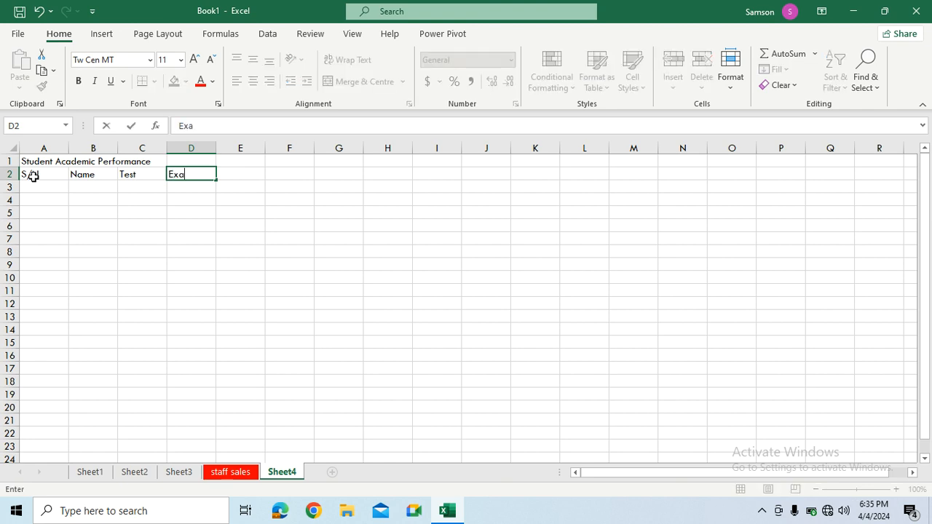
{"action": "type", "text": "m"}
{"action": "key", "text": "Tab"}
{"action": "type", "text": "T"}
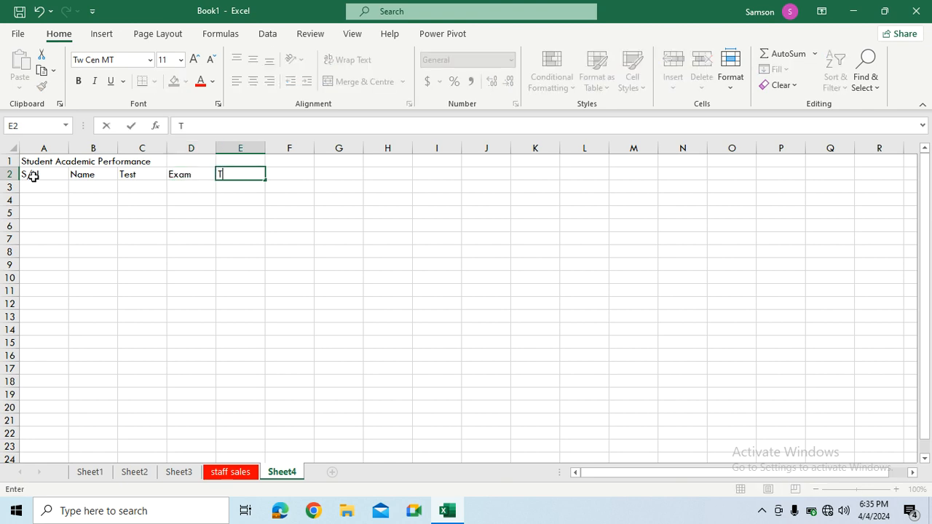
{"action": "type", "text": "otal"}
{"action": "key", "text": "Tab"}
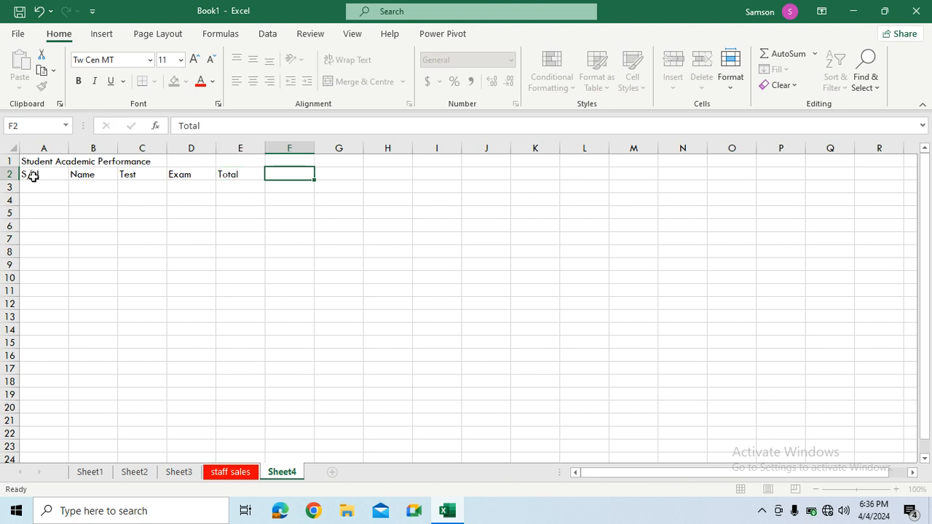
{"action": "type", "text": "Grade"}
{"action": "key", "text": "Tab"}
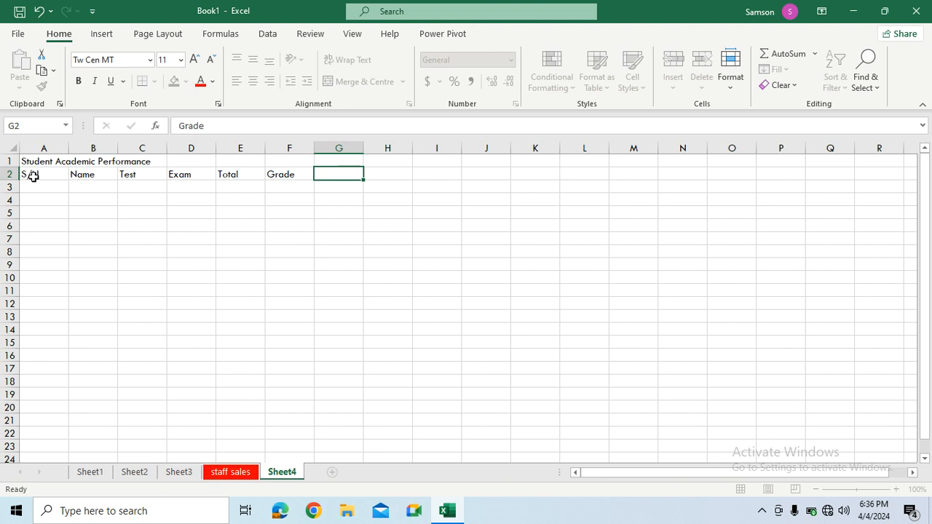
{"action": "type", "text": "Remark"}
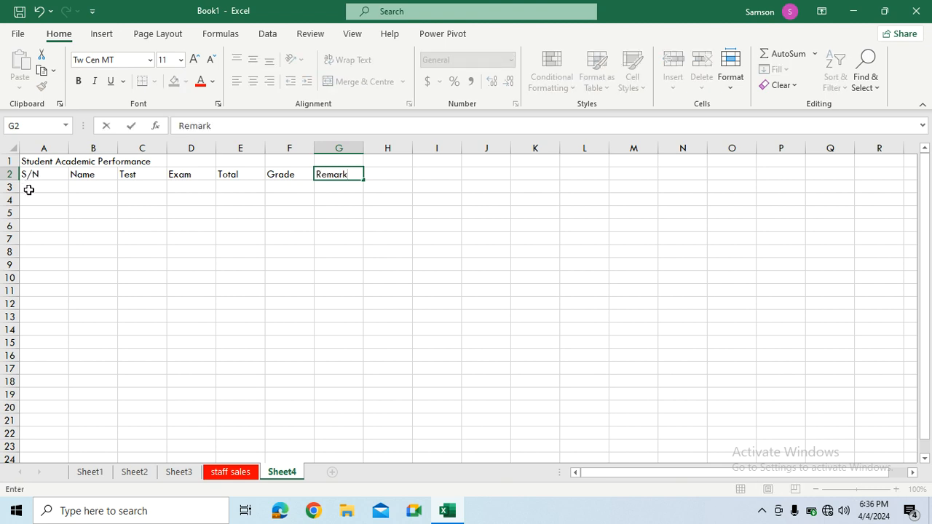
- Start the serial numbers with 1 in A3 and the formula =A3+1 in A4
{"action": "left_click", "coordinate": [28, 189]}
{"action": "type", "text": "1"}
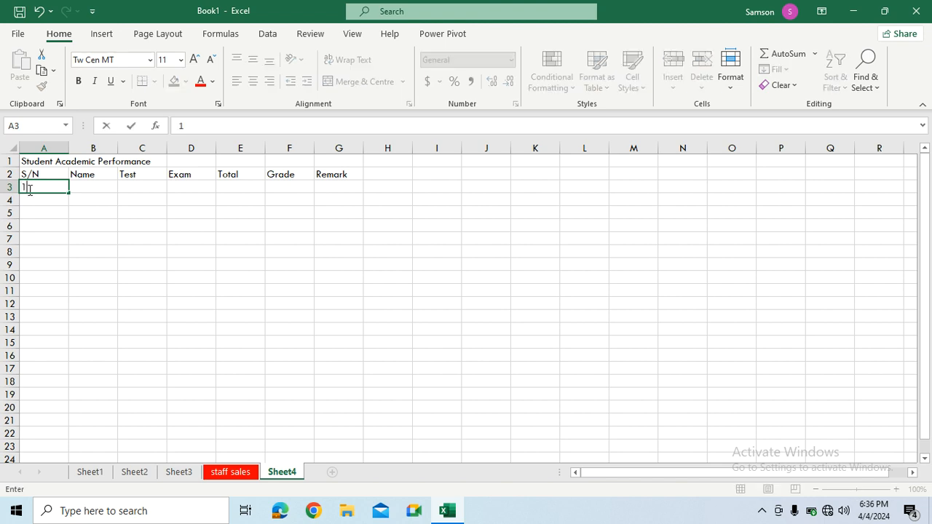
{"action": "left_click", "coordinate": [33, 199]}
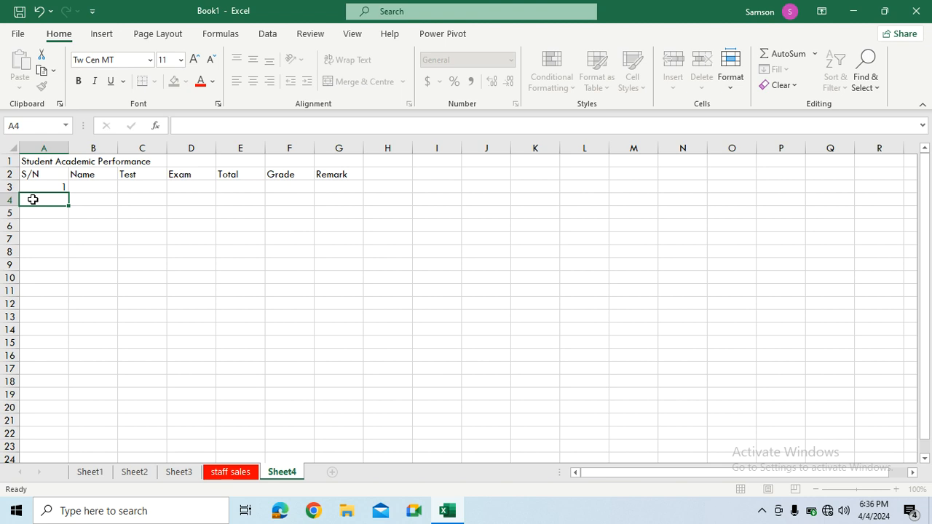
{"action": "type", "text": "="}
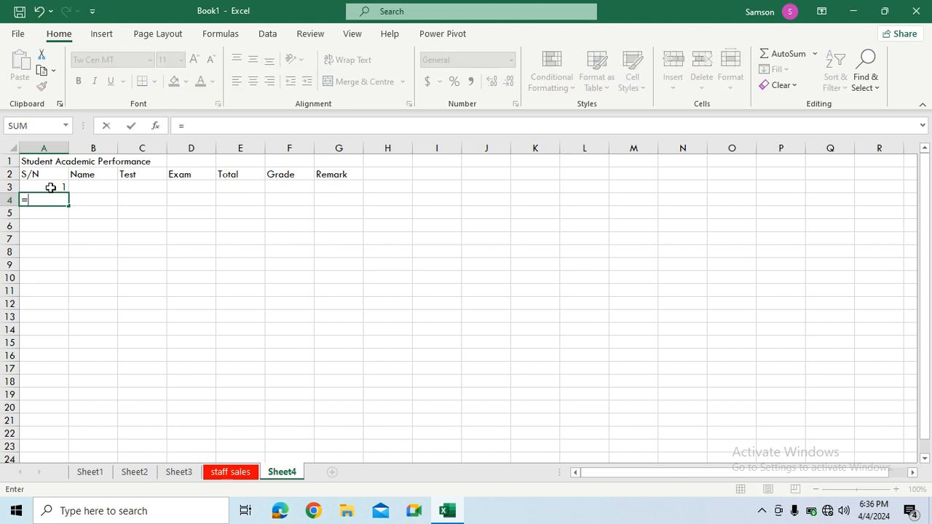
{"action": "left_click", "coordinate": [51, 187]}
{"action": "type", "text": "+"}
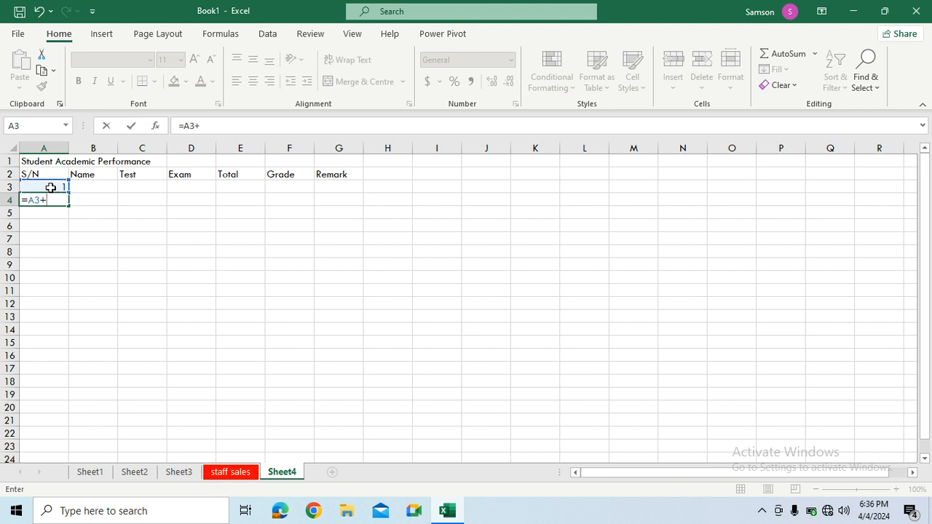
{"action": "type", "text": "1"}
{"action": "key", "text": "Return"}
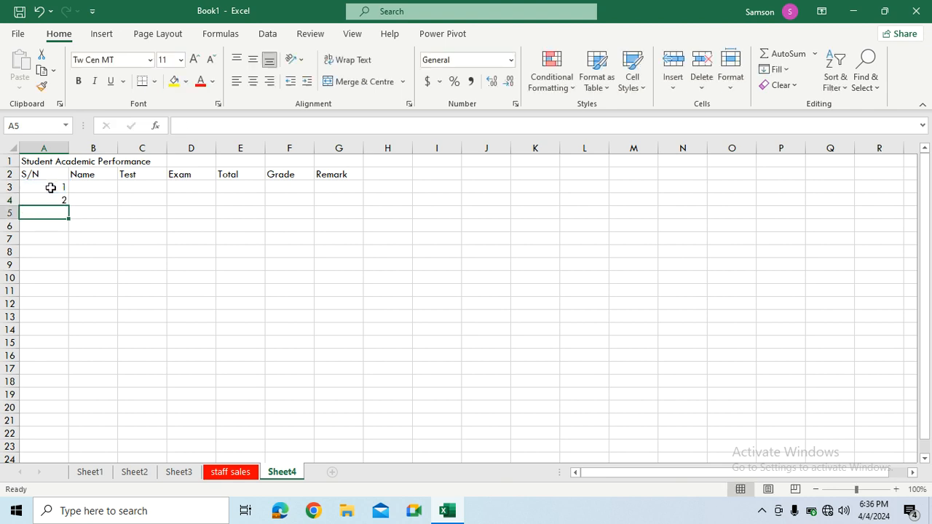
- Fill the serial number formula from A4 down to A39
{"action": "left_click", "coordinate": [58, 197]}
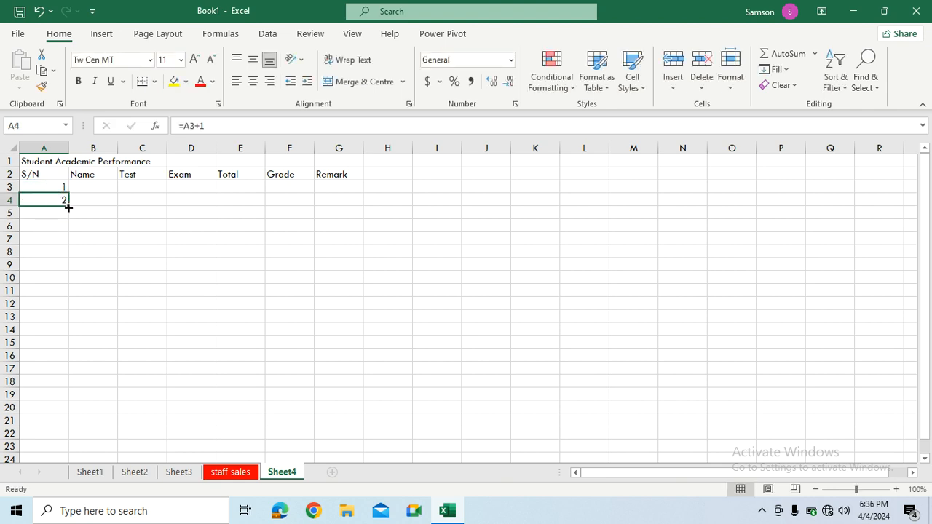
{"action": "left_click_drag", "start_coordinate": [69, 204], "coordinate": [56, 440]}
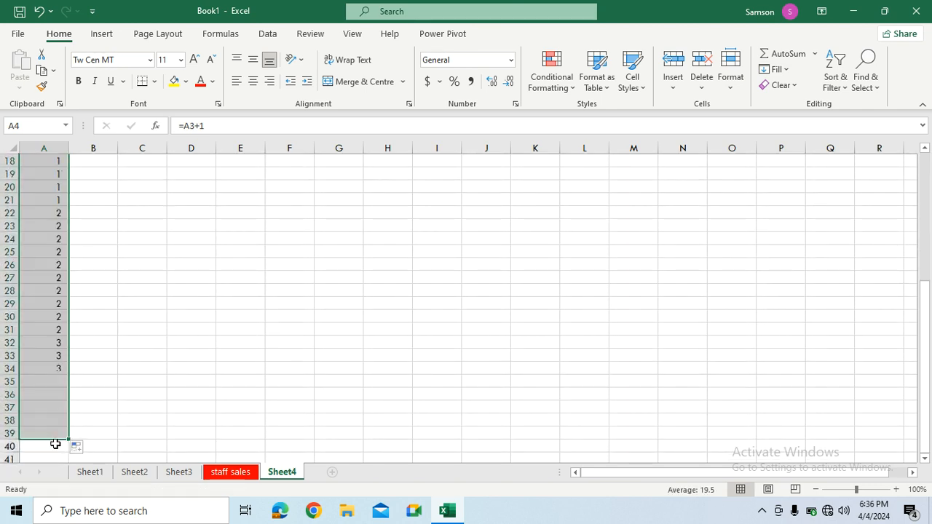
{"action": "mouse_move", "coordinate": [926, 358]}
{"action": "left_mouse_down"}
{"action": "mouse_move", "coordinate": [930, 260]}
{"action": "mouse_move", "coordinate": [926, 353]}
{"action": "left_mouse_up"}
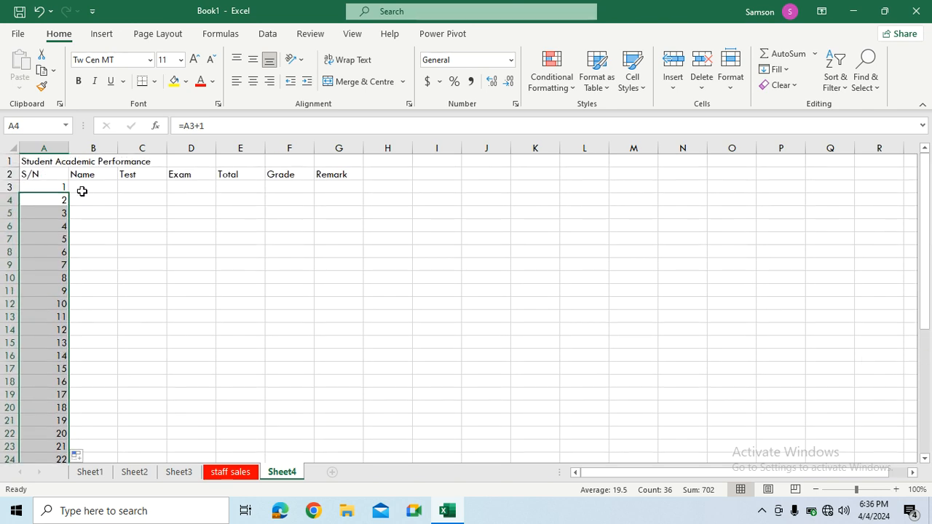
- Enter the first three students' names in B3 to B5, each with a capital initial
{"action": "left_click", "coordinate": [88, 189]}
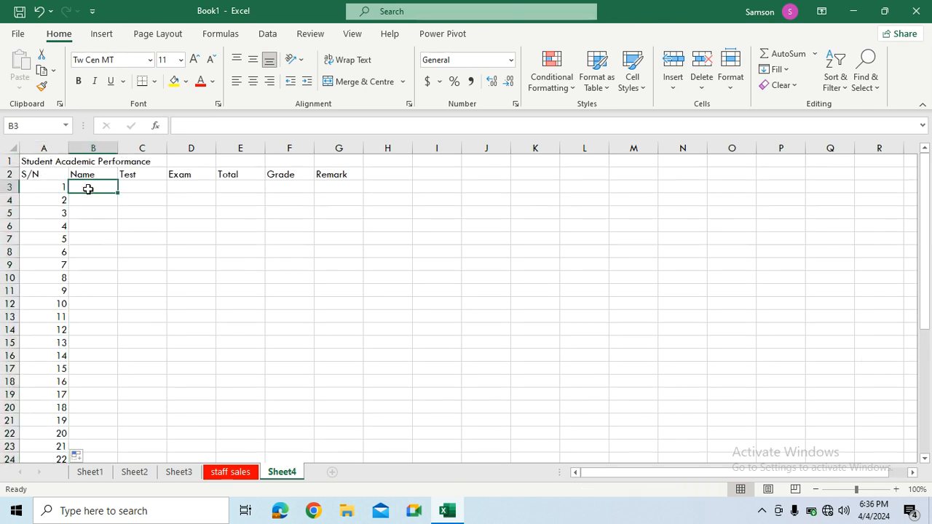
{"action": "type", "text": "abu"}
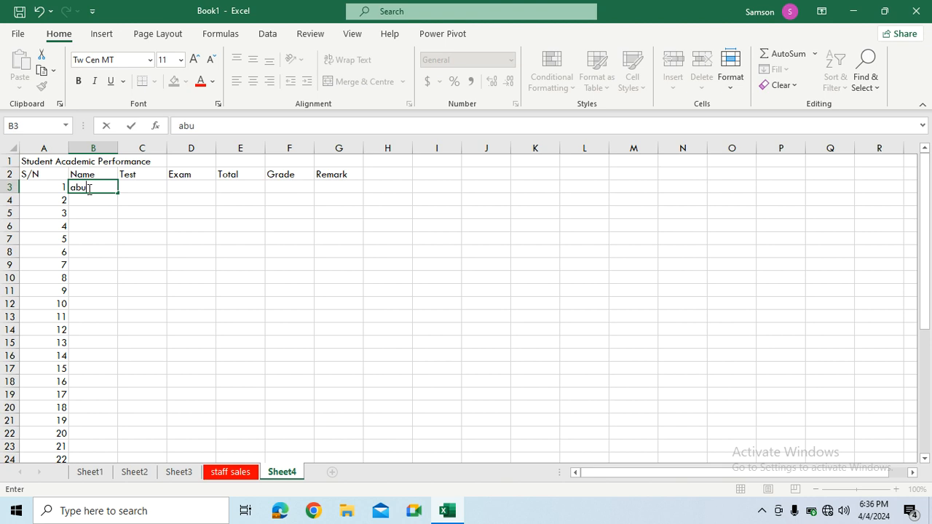
{"action": "key", "text": "Return"}
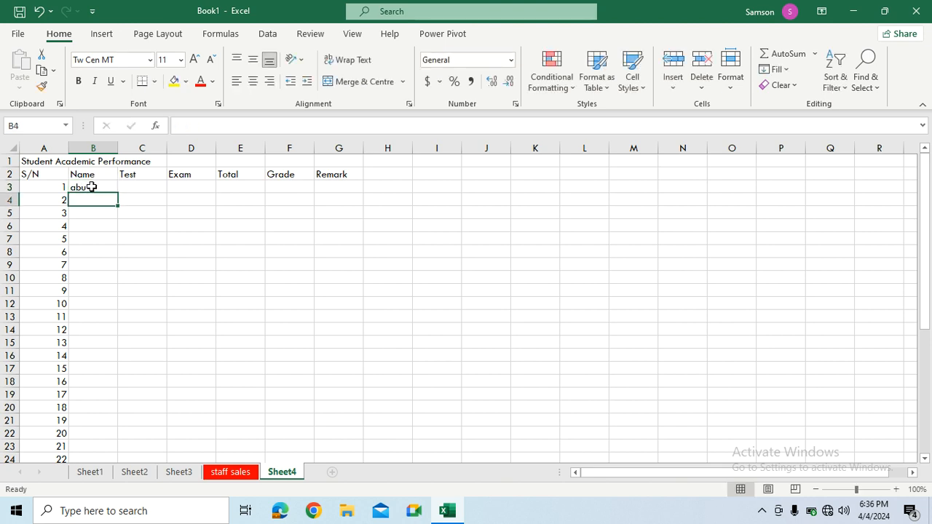
{"action": "left_click", "coordinate": [92, 187]}
{"action": "type", "text": "Abu"}
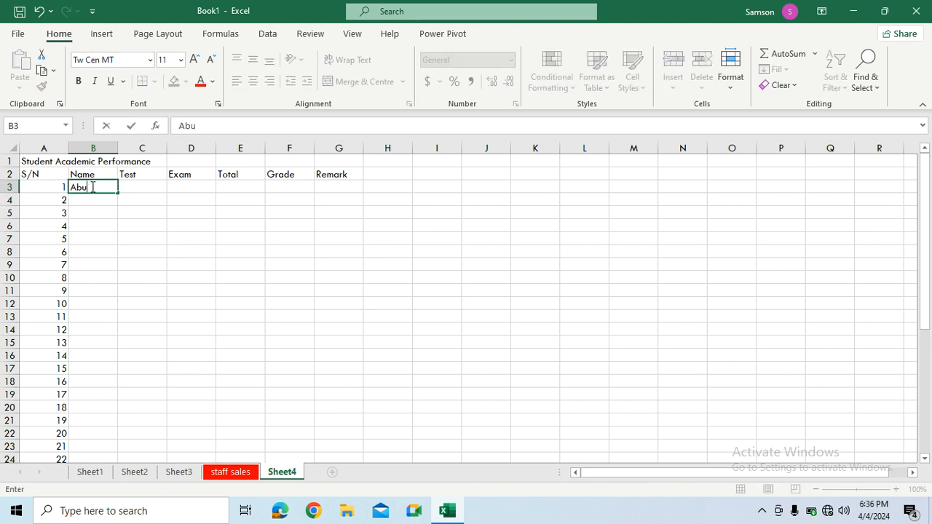
{"action": "key", "text": "Return"}
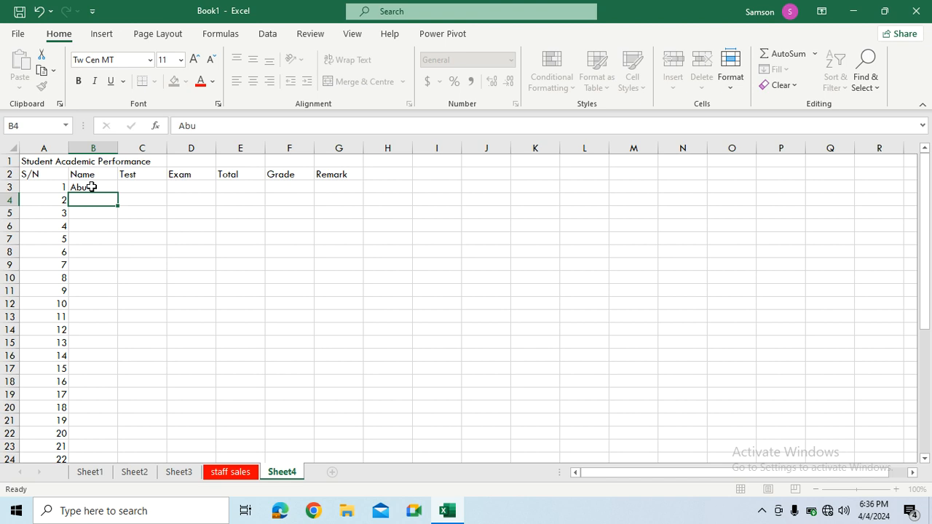
{"action": "type", "text": "Ruth"}
{"action": "key", "text": "Return"}
{"action": "type", "text": "Musa"}
{"action": "key", "text": "Return"}
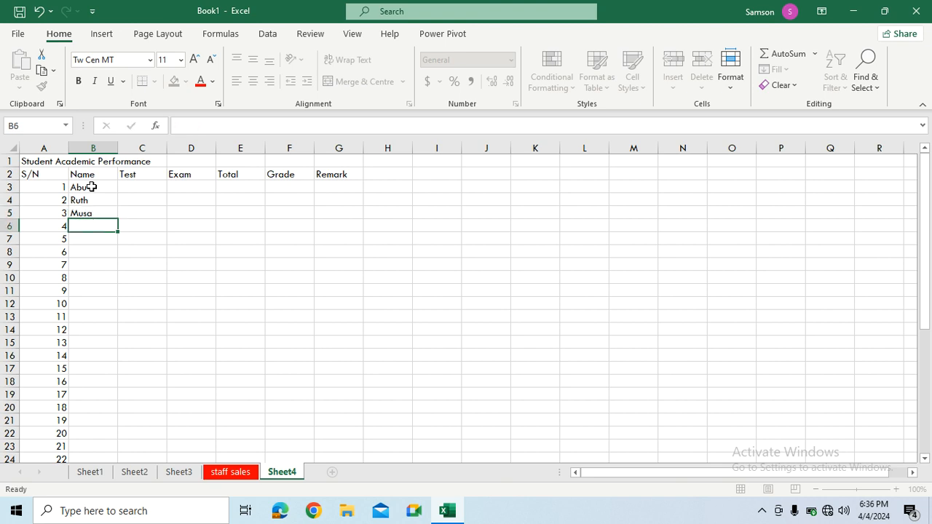
- Enter four more students' names in the Name column, cells B6 to B9
{"action": "type", "text": "Adamu"}
{"action": "key", "text": "Return"}
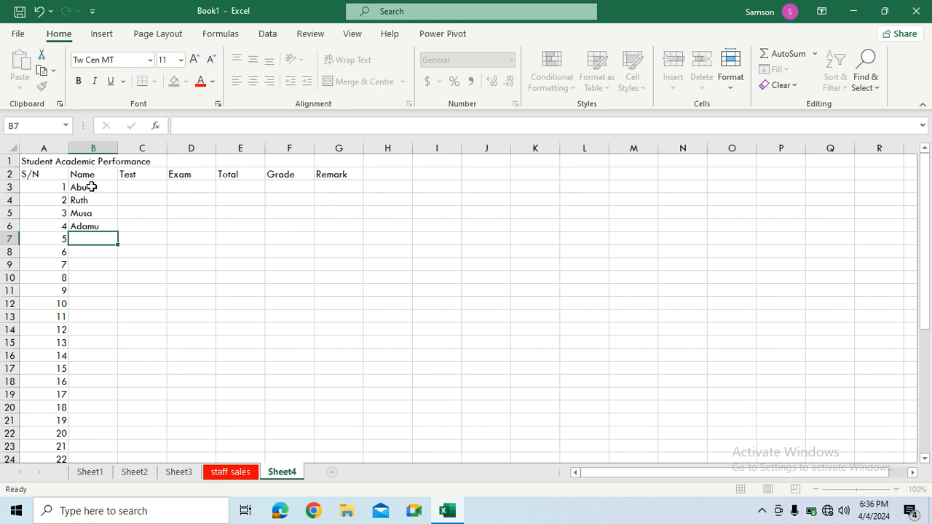
{"action": "type", "text": "Samuel"}
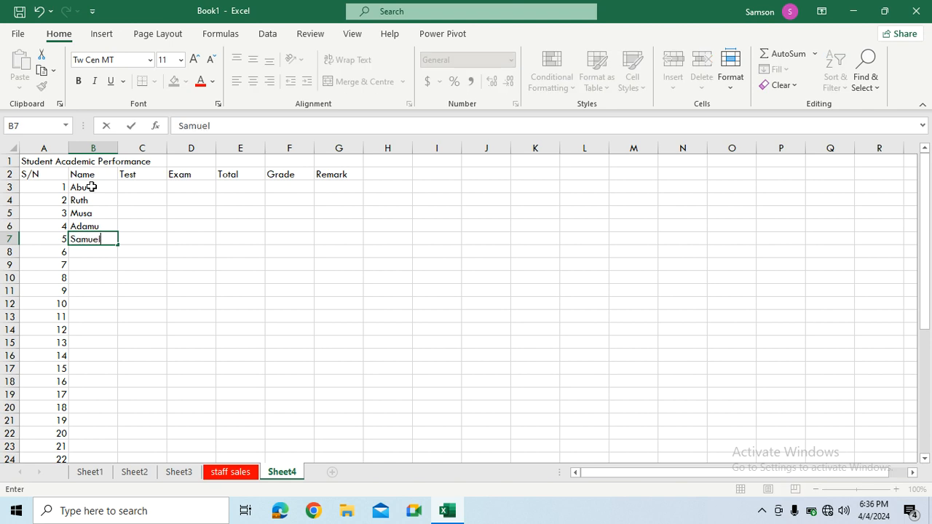
{"action": "key", "text": "Return"}
{"action": "type", "text": "Muha"}
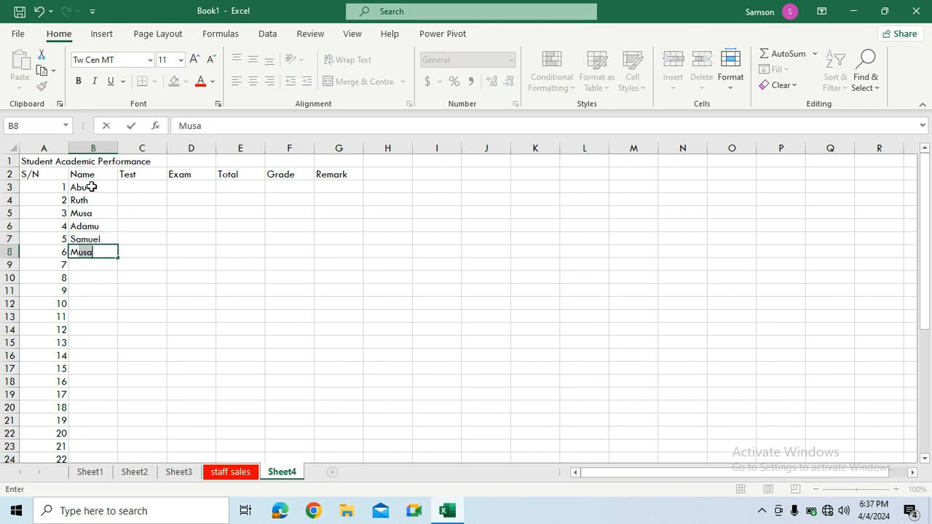
{"action": "type", "text": "mmed"}
{"action": "key", "text": "Return"}
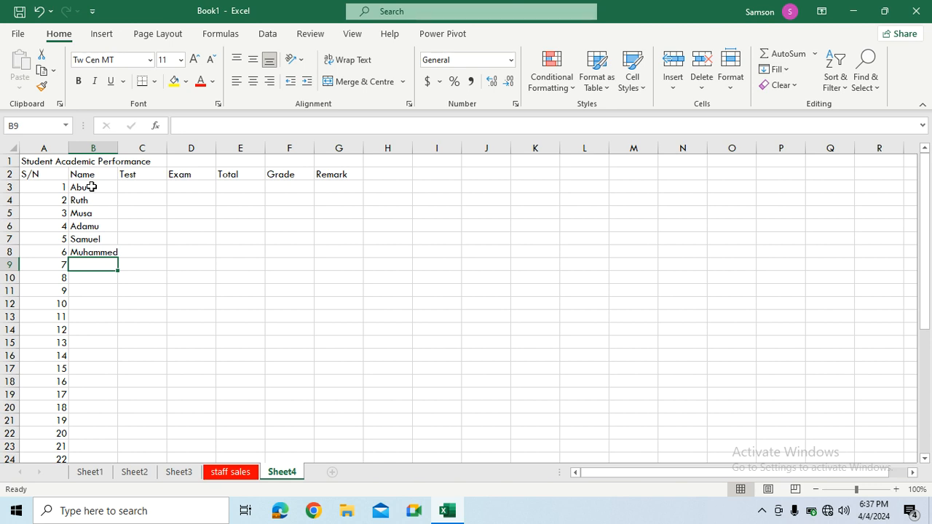
{"action": "type", "text": "Kabiru"}
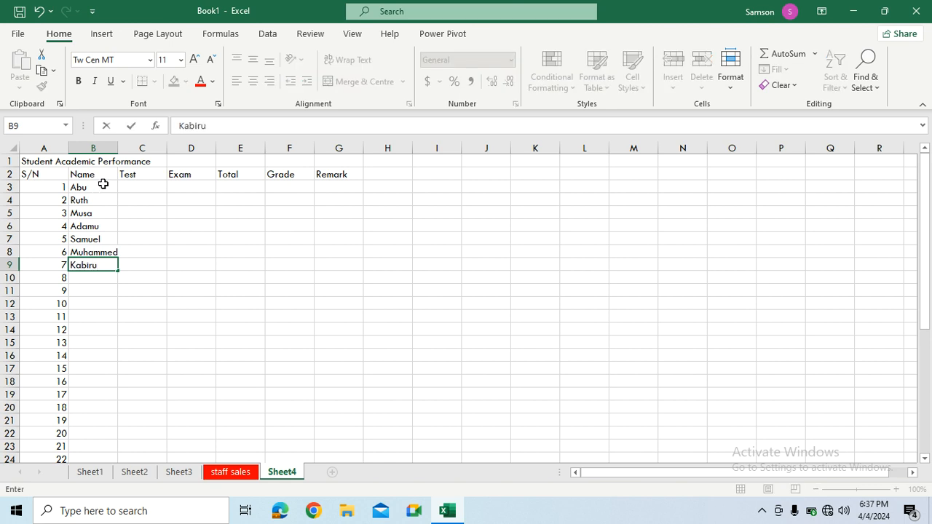
{"action": "left_click", "coordinate": [127, 190]}
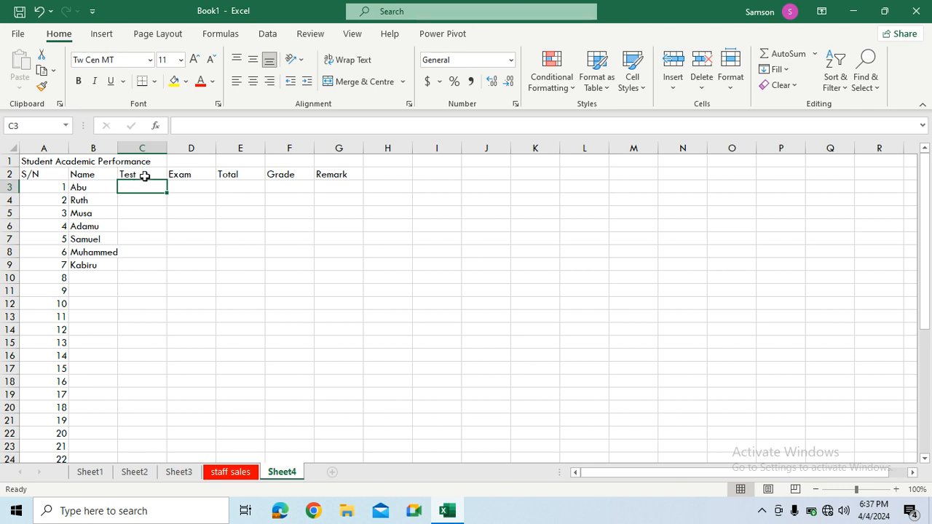
- Add the maximum marks to the score headings so C2 reads Test(40) and D2 reads Exam(60)
{"action": "left_click", "coordinate": [145, 174]}
{"action": "double_click", "coordinate": [145, 175]}
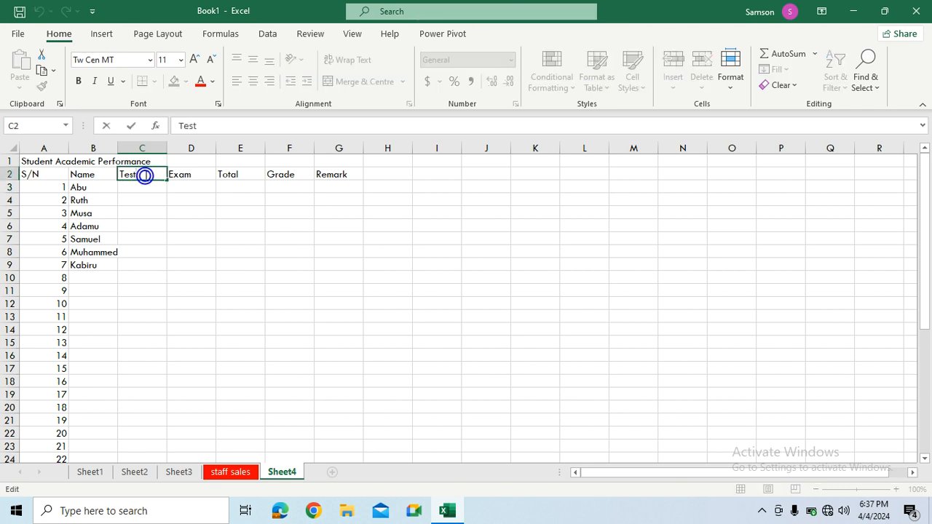
{"action": "type", "text": "(40)"}
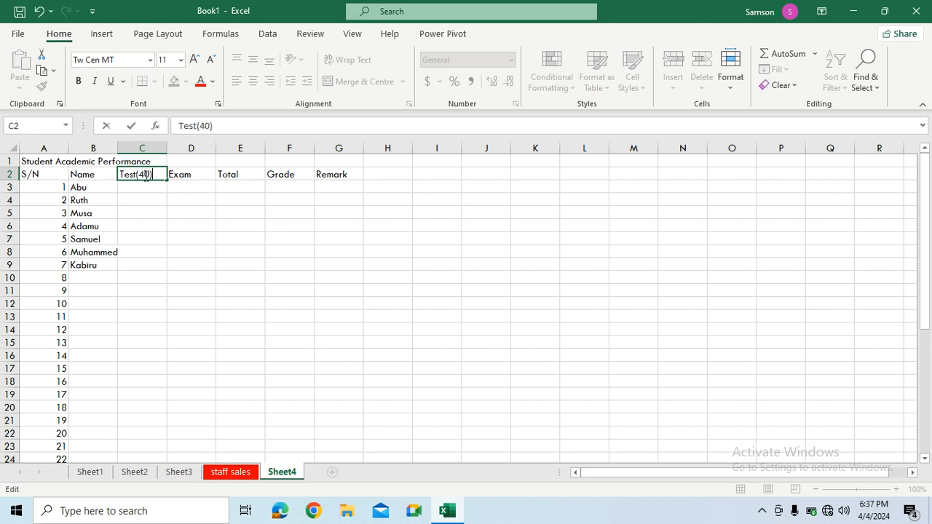
{"action": "double_click", "coordinate": [202, 175]}
{"action": "type", "text": "("}
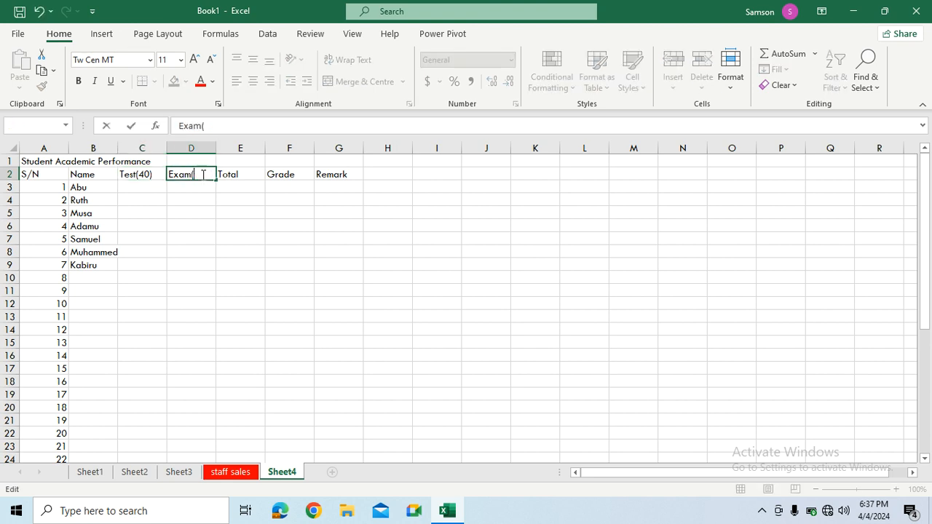
{"action": "type", "text": "60)"}
{"action": "left_click", "coordinate": [246, 175]}
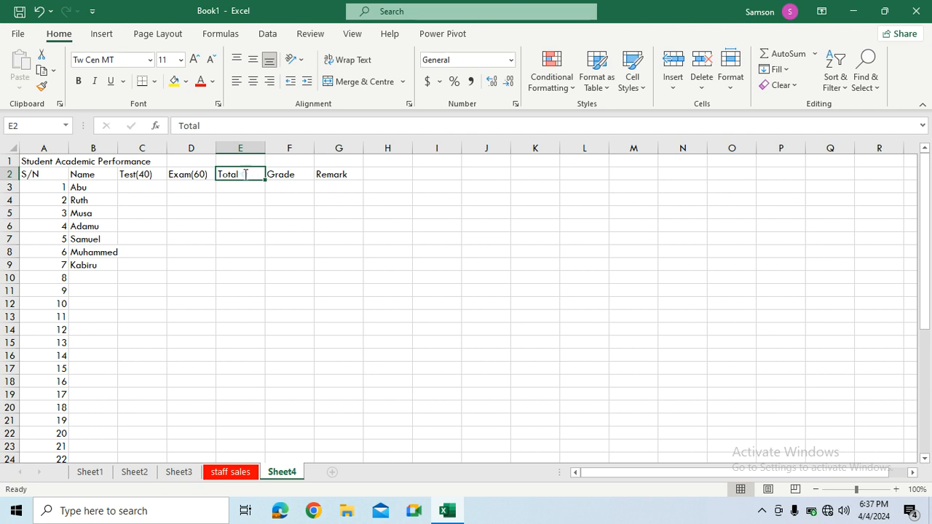
- Add the maximum mark to the total heading in E2 so it reads Total(100)
{"action": "double_click", "coordinate": [246, 175]}
{"action": "type", "text": "(100)"}
{"action": "left_click", "coordinate": [158, 186]}
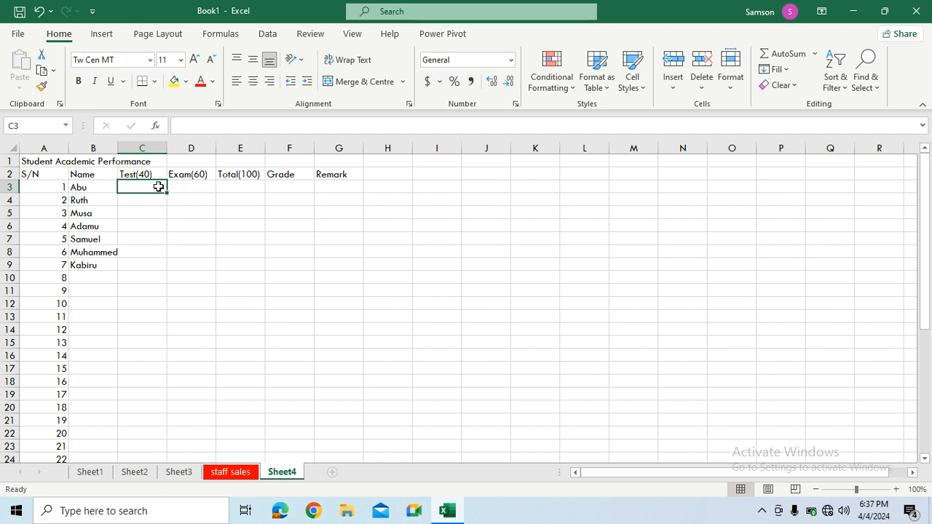
- Enter the test scores 21, 20, 14, 21, 23, 14 and 32 in cells C3 to C9
{"action": "type", "text": "21"}
{"action": "key", "text": "Return"}
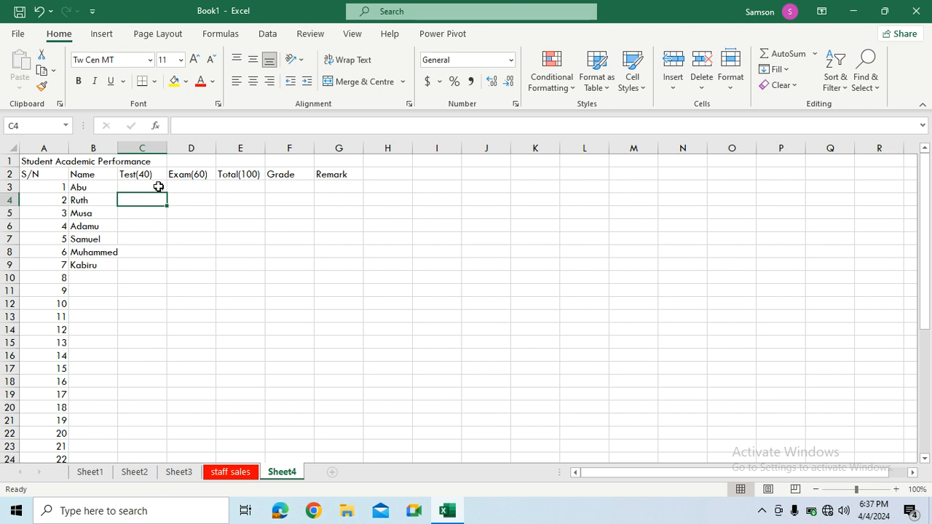
{"action": "type", "text": "20"}
{"action": "key", "text": "Return"}
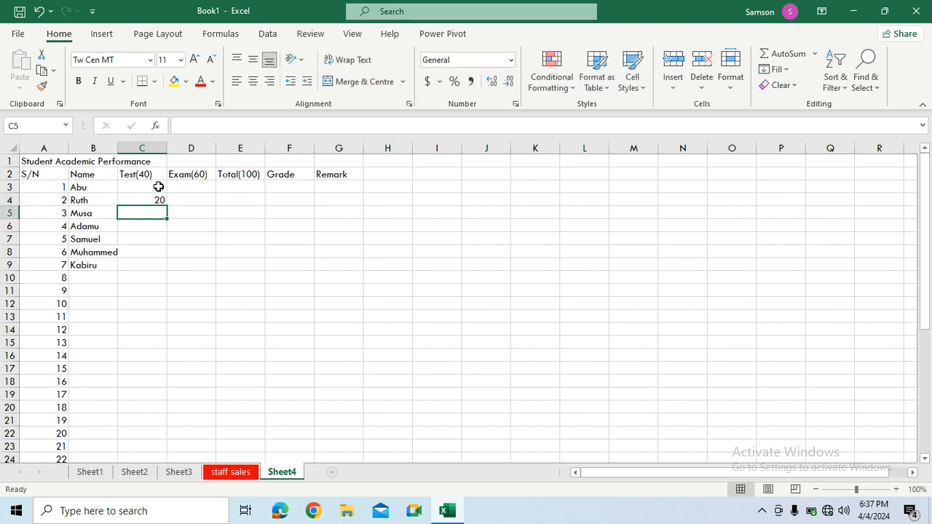
{"action": "type", "text": "14"}
{"action": "key", "text": "Return"}
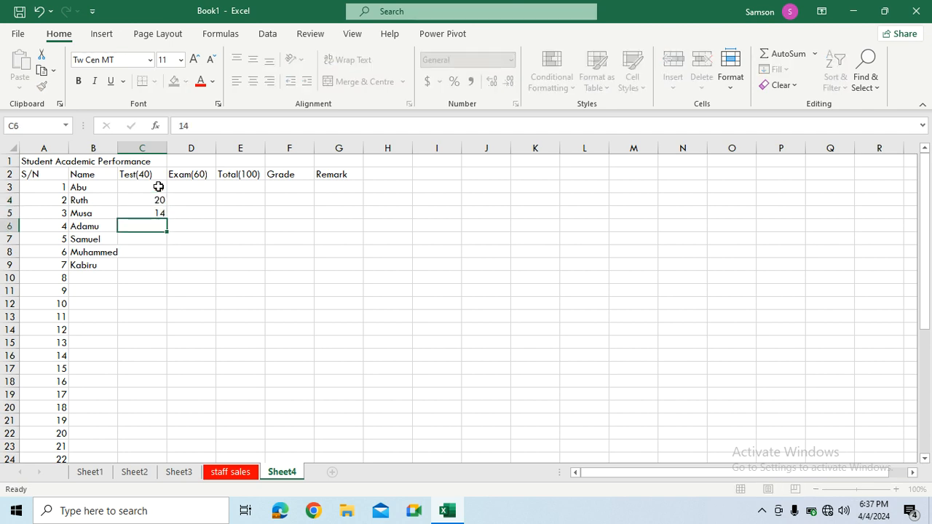
{"action": "type", "text": "21"}
{"action": "key", "text": "Return"}
{"action": "type", "text": "23"}
{"action": "key", "text": "Return"}
{"action": "type", "text": "14"}
{"action": "key", "text": "Return"}
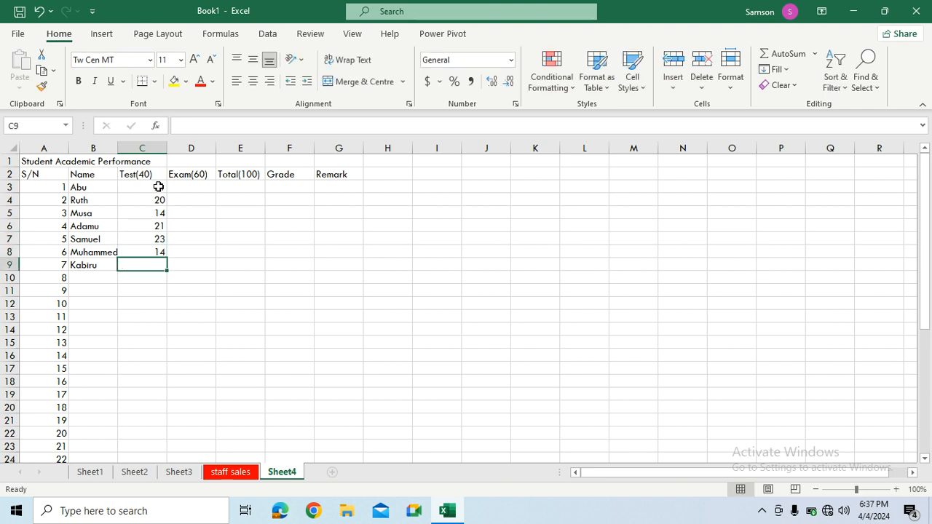
{"action": "type", "text": "32"}
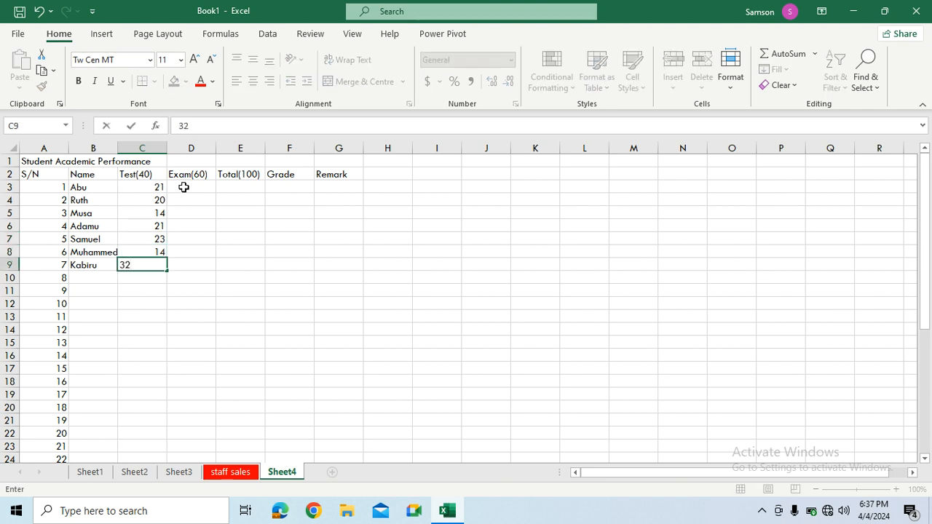
- Enter the exam scores 40, 43, 23, 45, 32, 31 and 45 in cells D3 to D9
{"action": "left_click", "coordinate": [183, 188]}
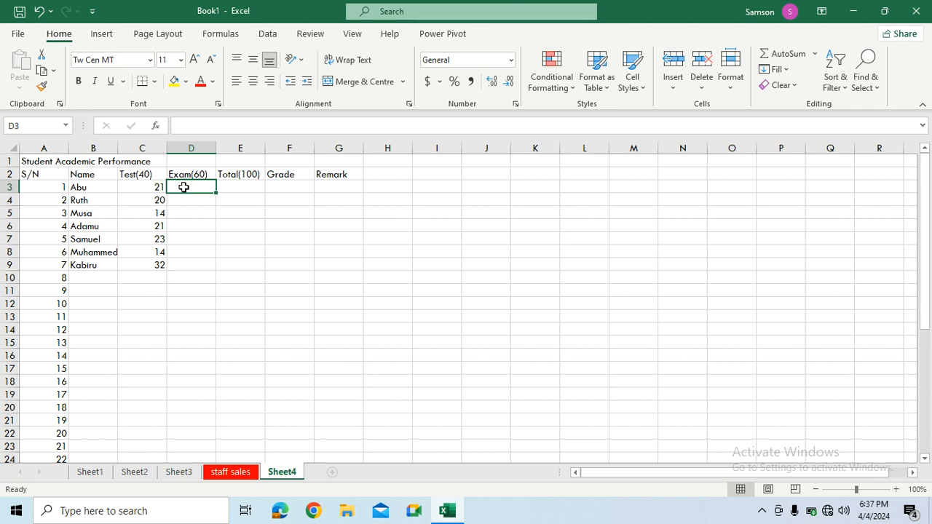
{"action": "type", "text": "40"}
{"action": "key", "text": "Return"}
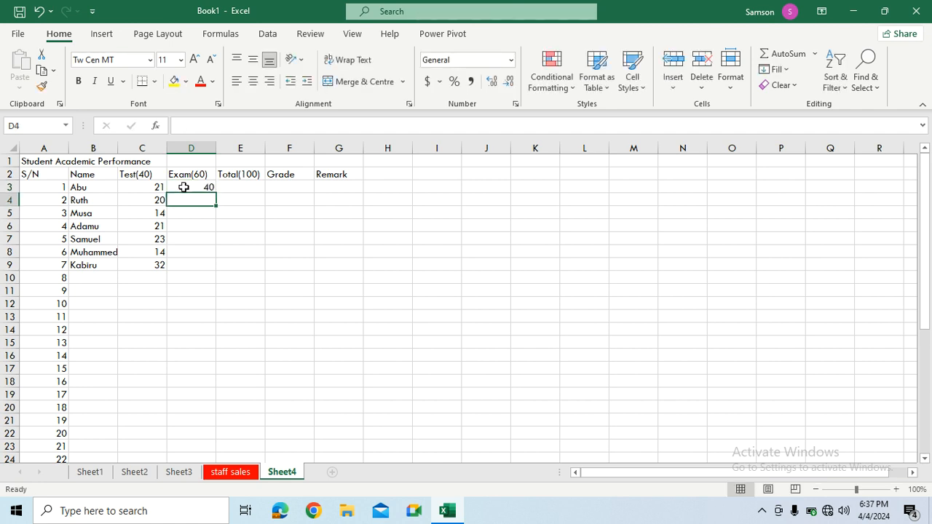
{"action": "type", "text": "43"}
{"action": "key", "text": "Return"}
{"action": "type", "text": "23"}
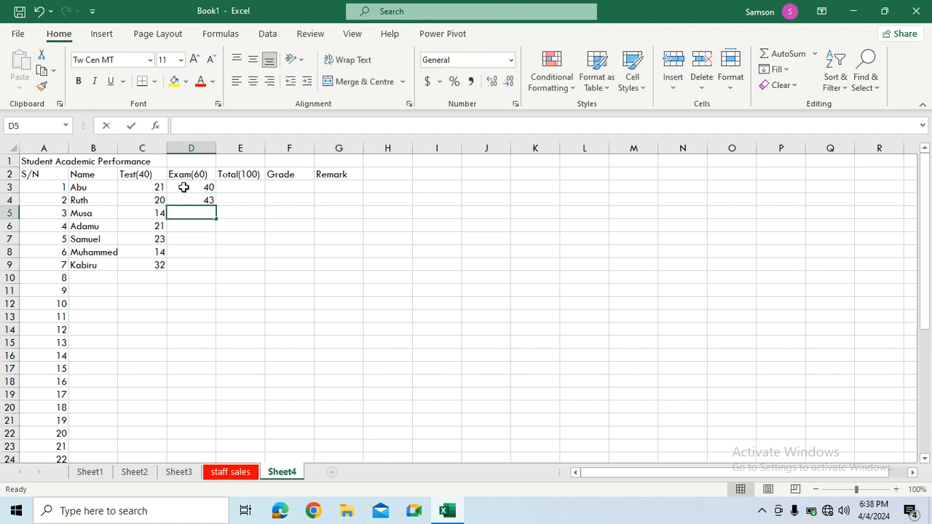
{"action": "key", "text": "Return"}
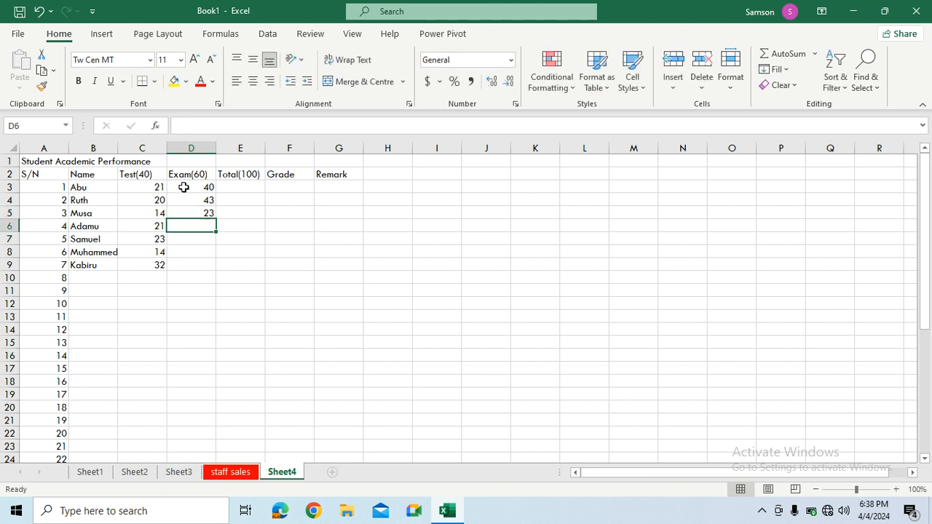
{"action": "type", "text": "45"}
{"action": "type", "text": "32"}
{"action": "key", "text": "Return"}
{"action": "type", "text": "31"}
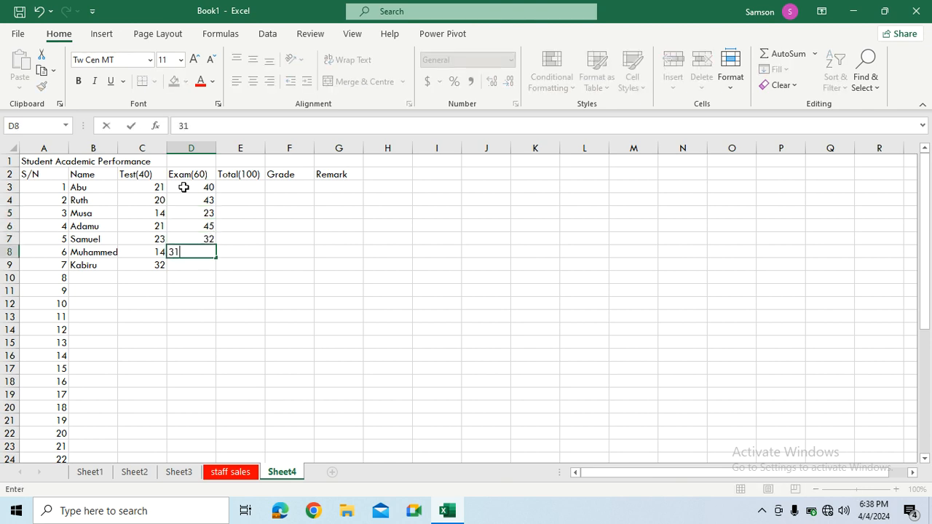
{"action": "key", "text": "Return"}
{"action": "type", "text": "45"}
{"action": "key", "text": "Return"}
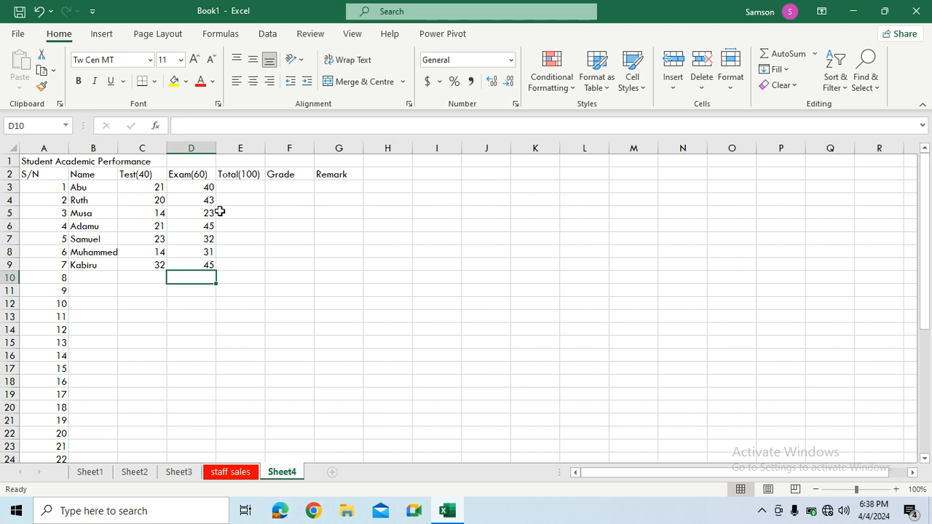
- Insert a SUM function in E3 that adds the test and exam scores in C3:D3
{"action": "left_click", "coordinate": [230, 191]}
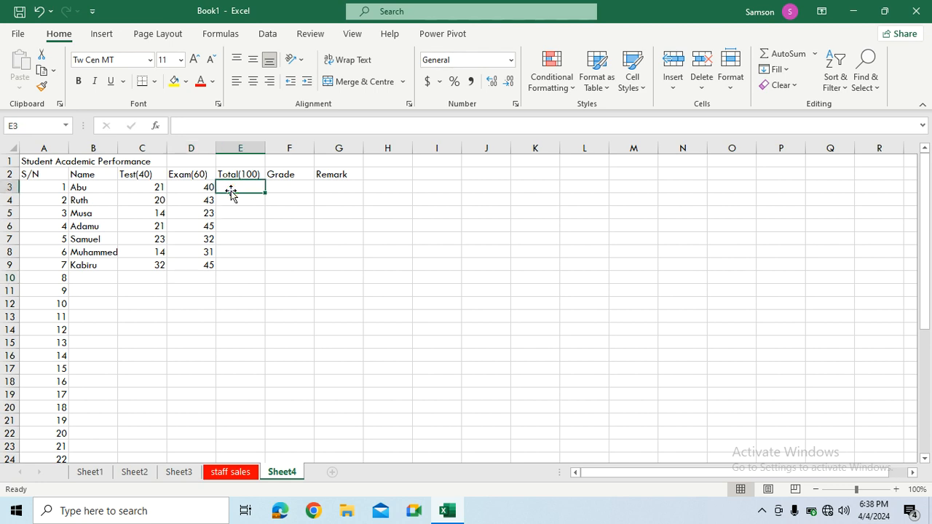
{"action": "type", "text": "="}
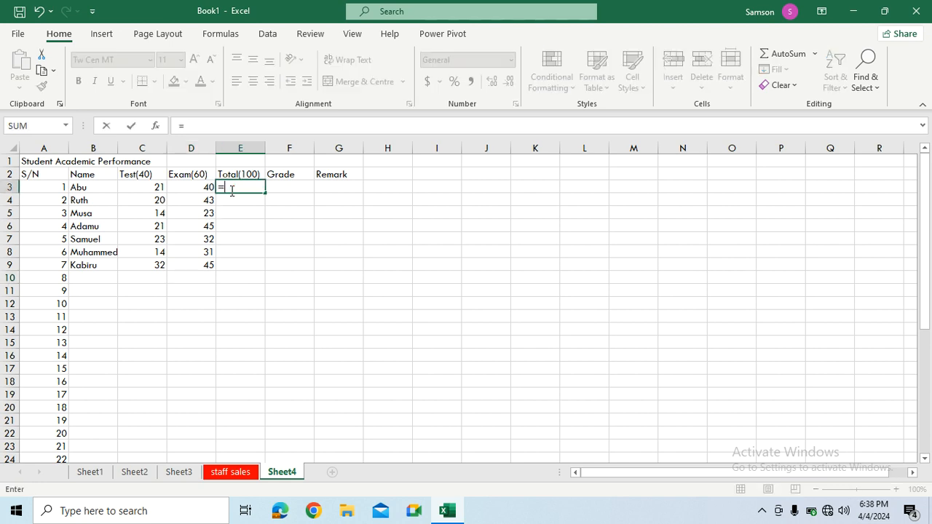
{"action": "left_click", "coordinate": [34, 128]}
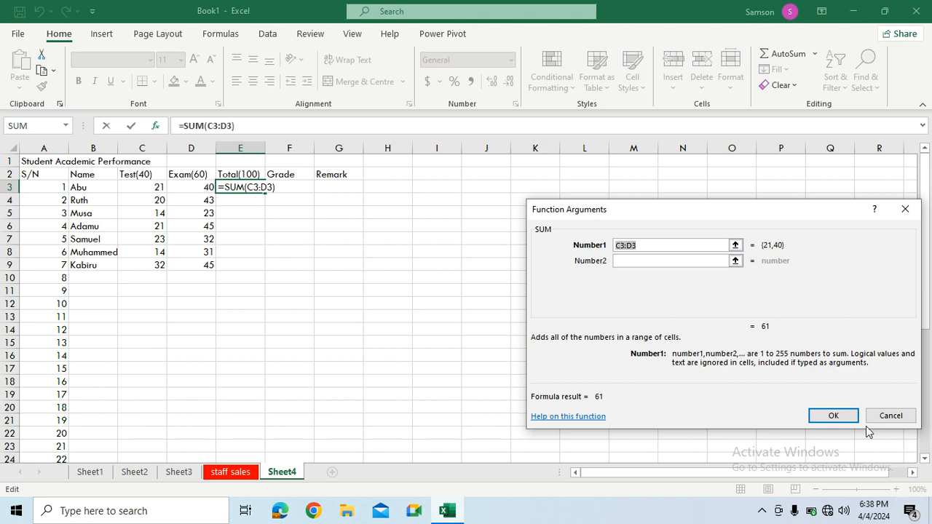
{"action": "left_click", "coordinate": [835, 416]}
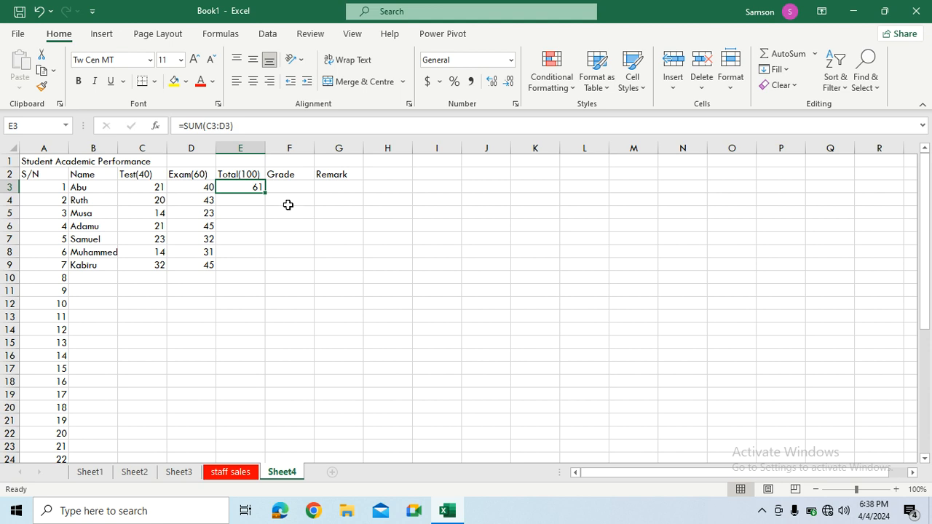
{"action": "left_click", "coordinate": [262, 205]}
{"action": "left_click_drag", "start_coordinate": [263, 205], "coordinate": [257, 263]}
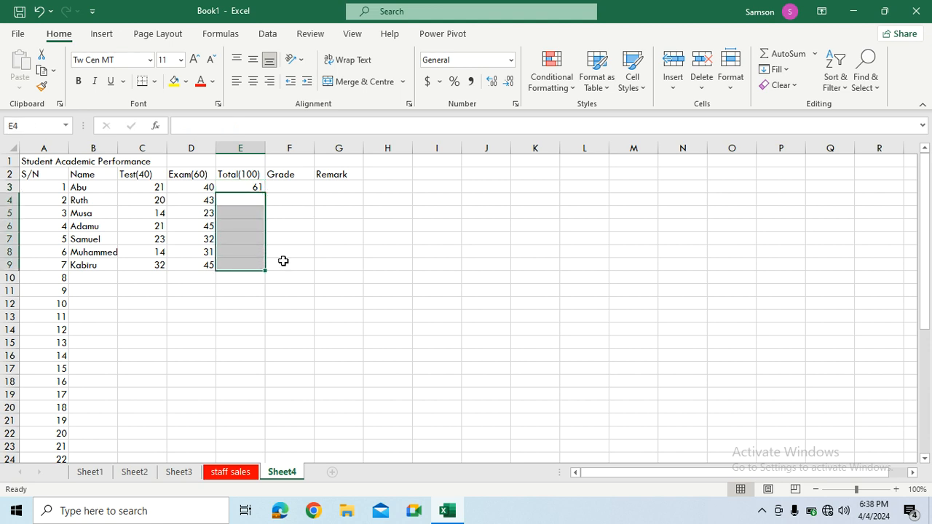
{"action": "left_click", "coordinate": [289, 263]}
- Fill the total formula from E3 down to E9
{"action": "left_click", "coordinate": [240, 185]}
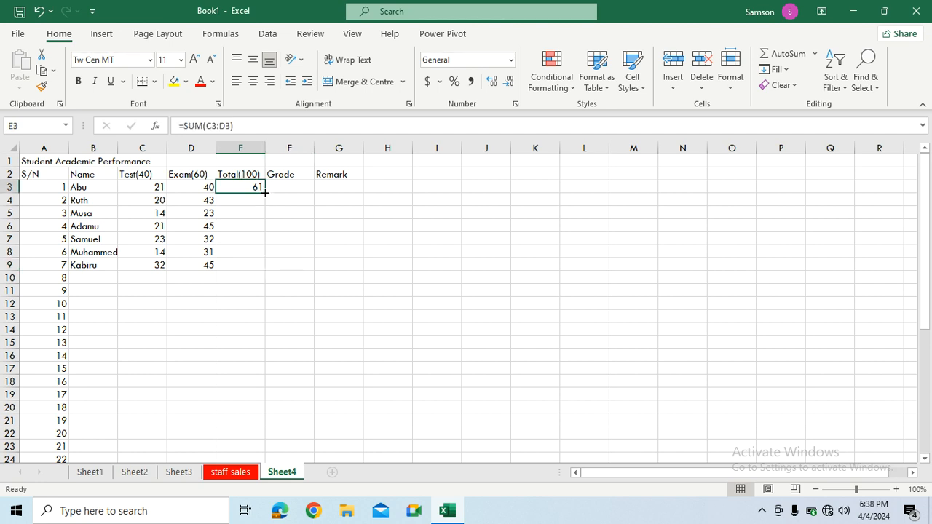
{"action": "left_click_drag", "start_coordinate": [265, 192], "coordinate": [253, 267]}
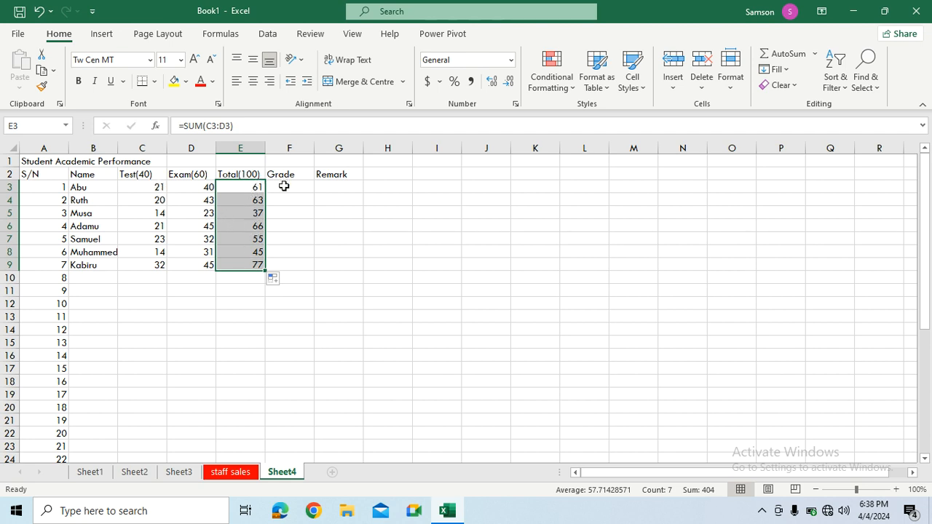
- Start the grade formula in F3 with an IF that returns "F" when E3<40
{"action": "left_click", "coordinate": [280, 188]}
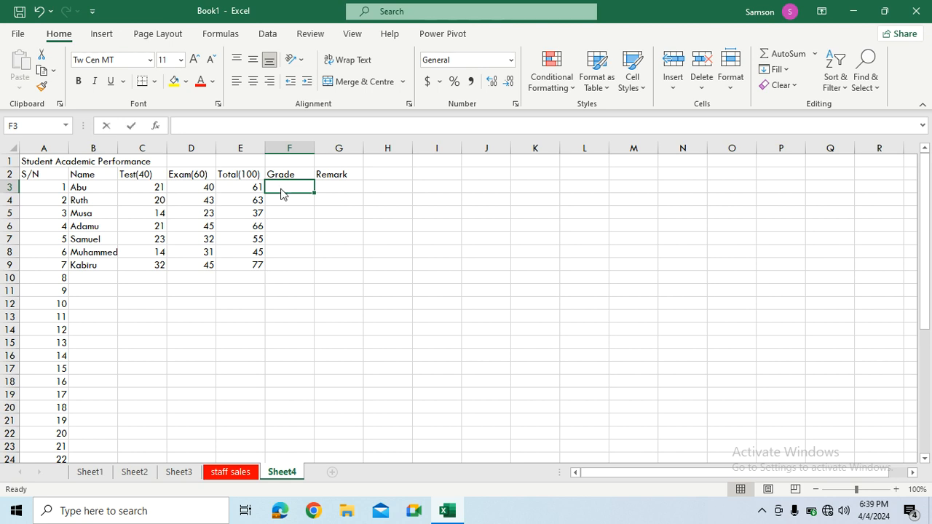
{"action": "type", "text": "=if"}
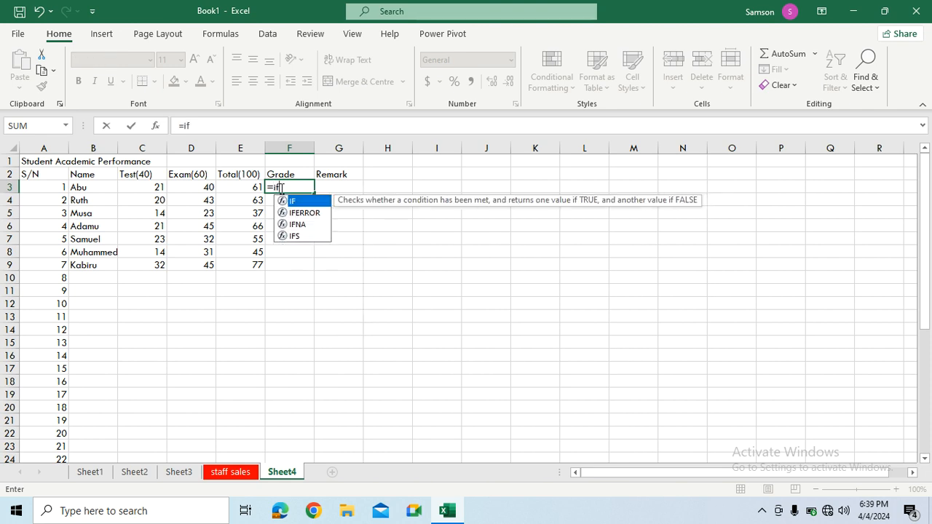
{"action": "type", "text": "("}
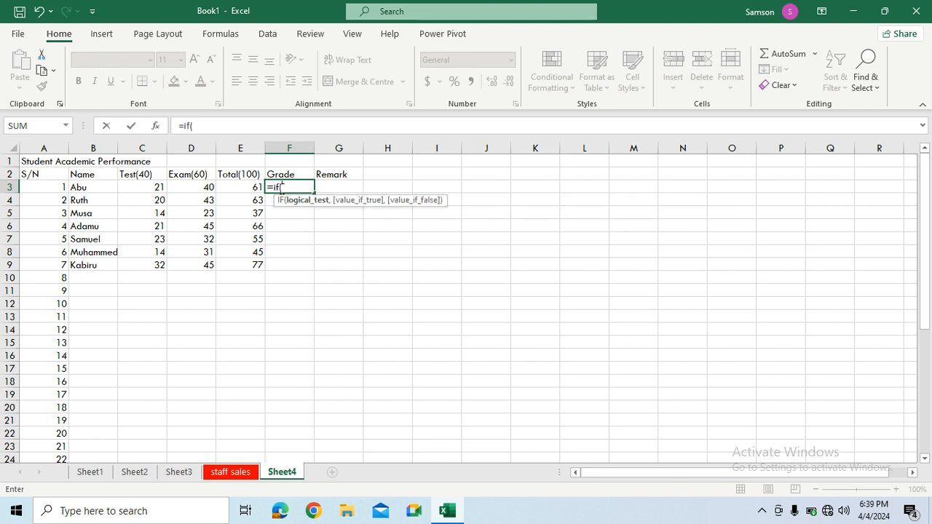
{"action": "left_click", "coordinate": [256, 187]}
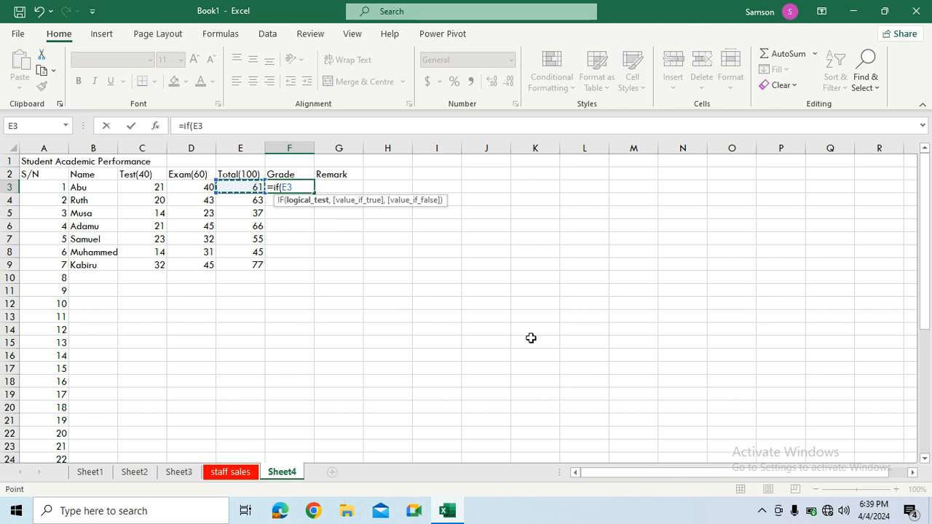
{"action": "type", "text": "<"}
{"action": "key", "text": "BackSpace"}
{"action": "type", "text": "<40,"}
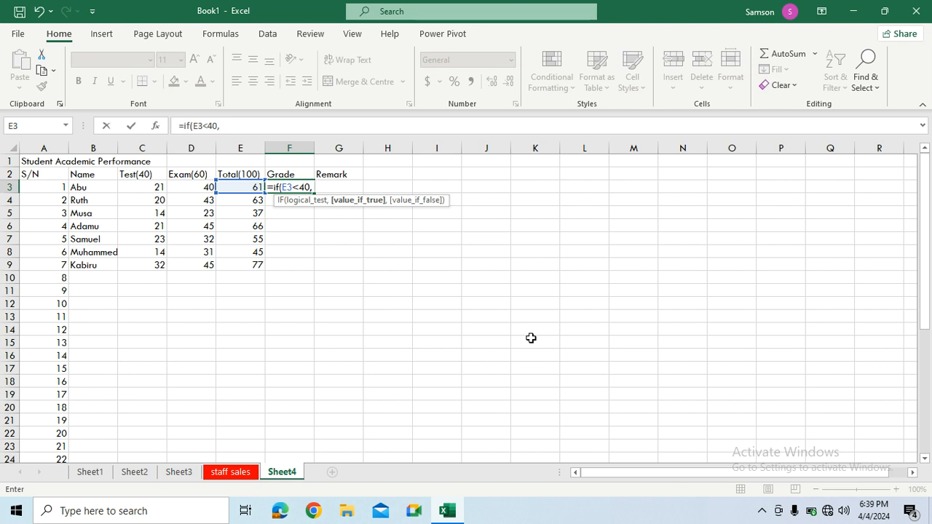
{"action": "type", "text": " \""}
{"action": "type", "text": "F"}
{"action": "type", "text": "\""}
{"action": "type", "text": "\""}
- Nest a second IF in the F3 grade formula that returns "D" when E3<45
{"action": "type", "text": ", i"}
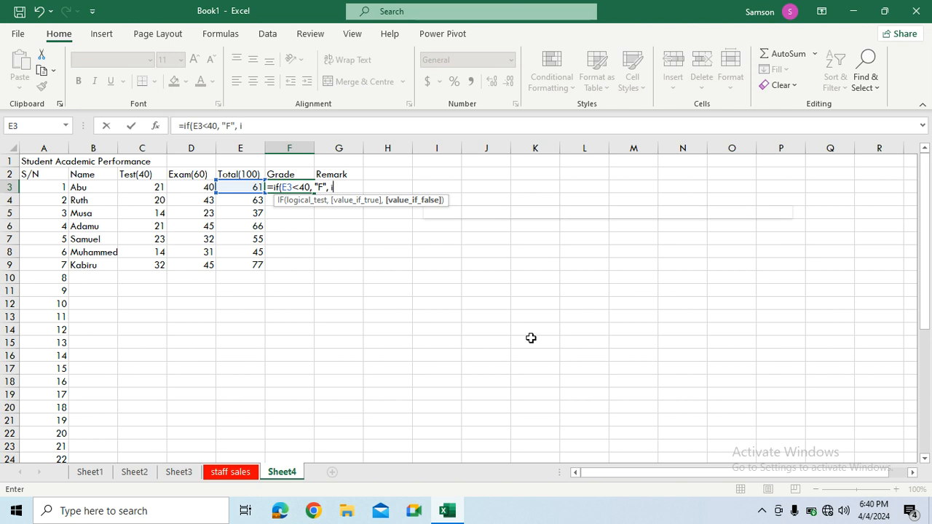
{"action": "type", "text": "f("}
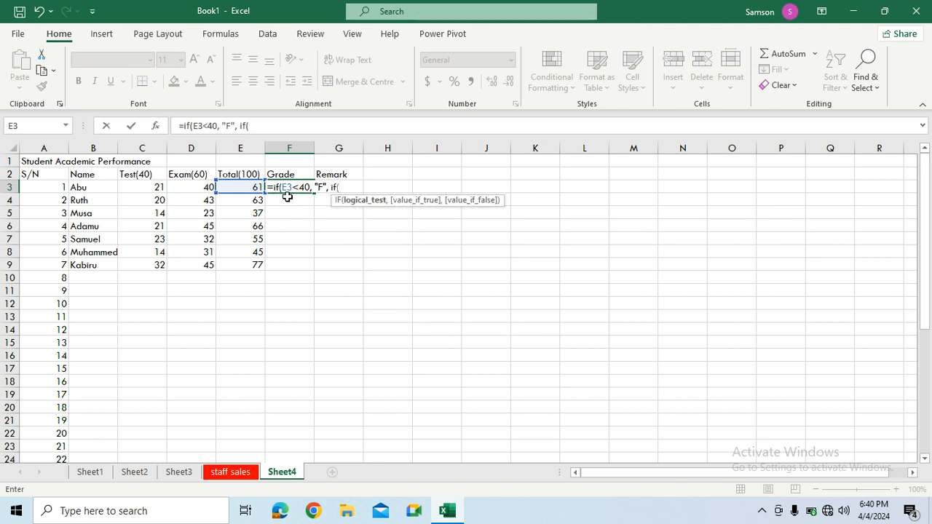
{"action": "left_click", "coordinate": [245, 187]}
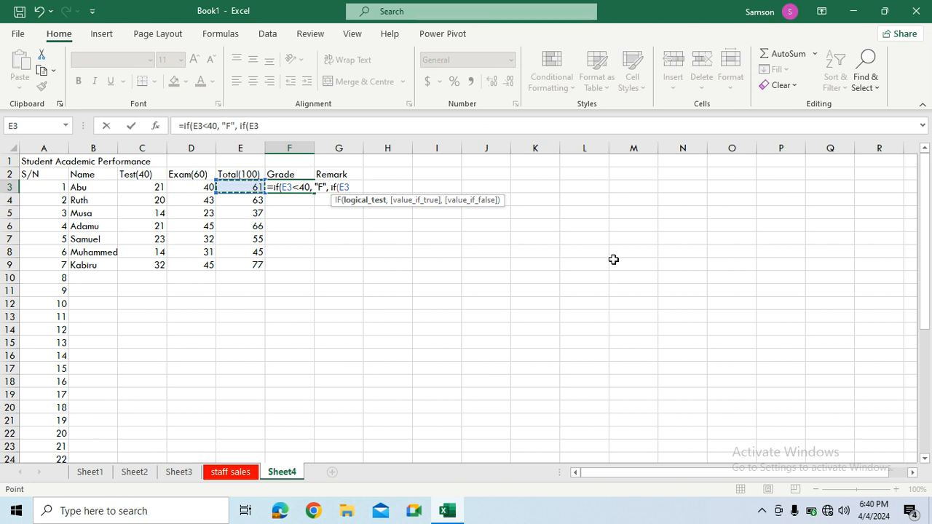
{"action": "type", "text": "<45,"}
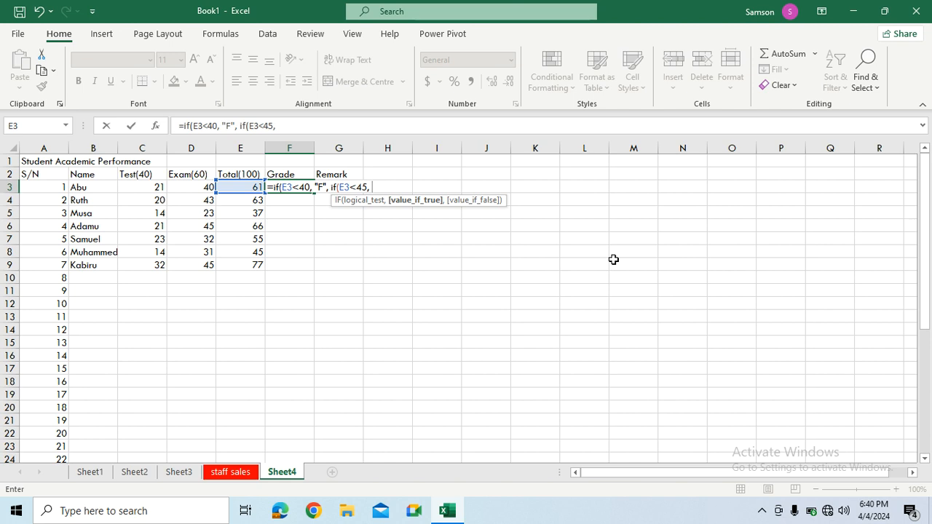
{"action": "type", "text": " \"D\","}
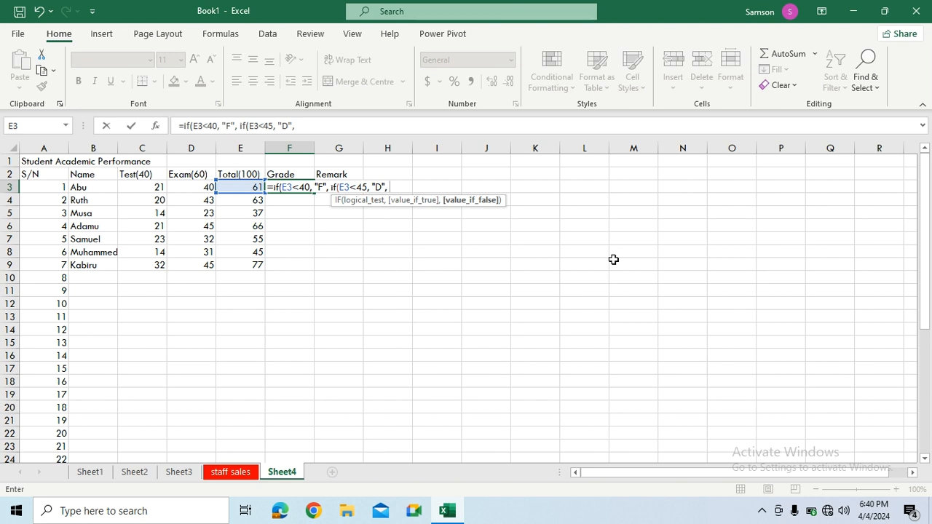
- Nest a third IF in the F3 grade formula testing E3<50, and begin its result with "D
{"action": "type", "text": "if"}
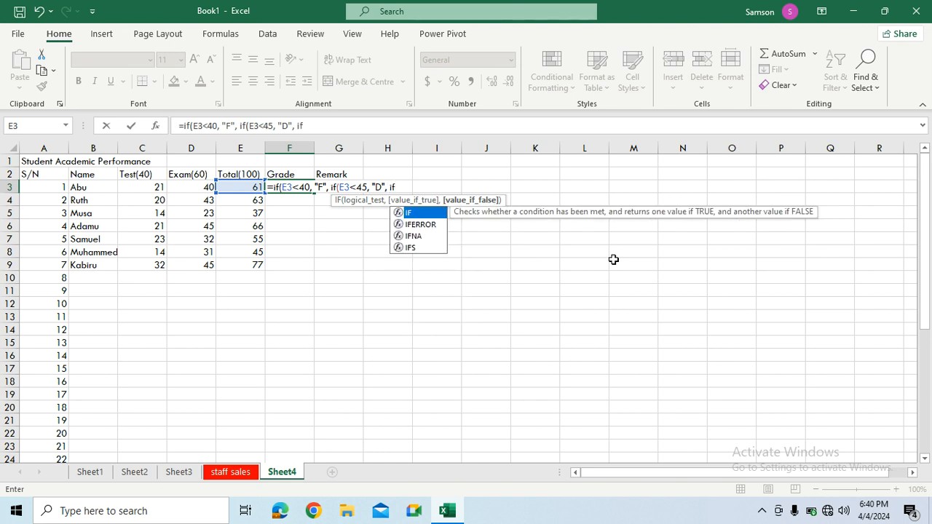
{"action": "type", "text": "("}
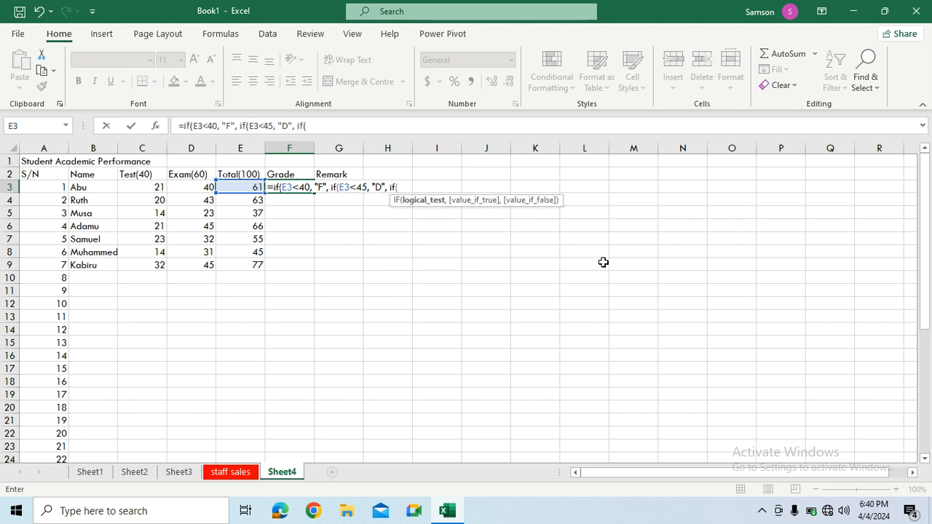
{"action": "left_click", "coordinate": [248, 186]}
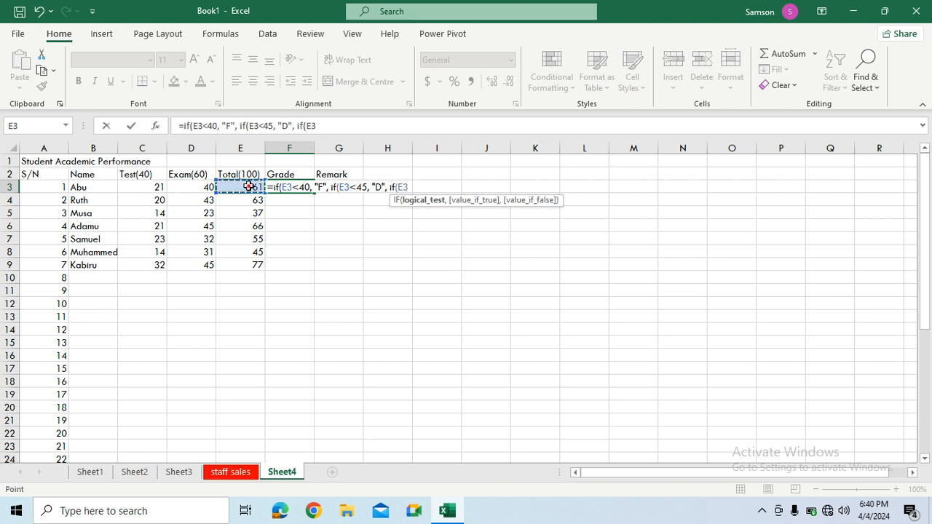
{"action": "type", "text": "<"}
{"action": "type", "text": "50,"}
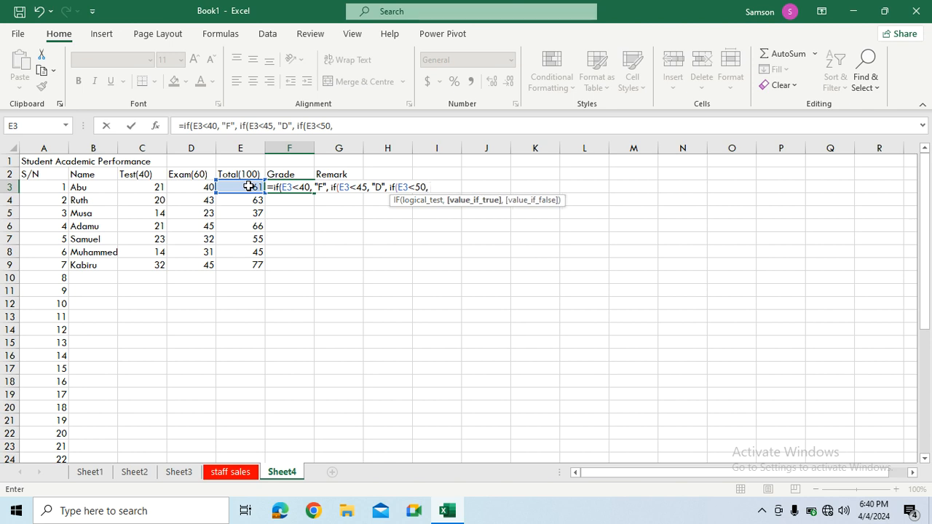
{"action": "type", "text": " \""}
{"action": "type", "text": "D"}
- Change the grade returned for E3<45 in the F3 formula to "E"
{"action": "left_click", "coordinate": [286, 125]}
{"action": "key", "text": "BackSpace"}
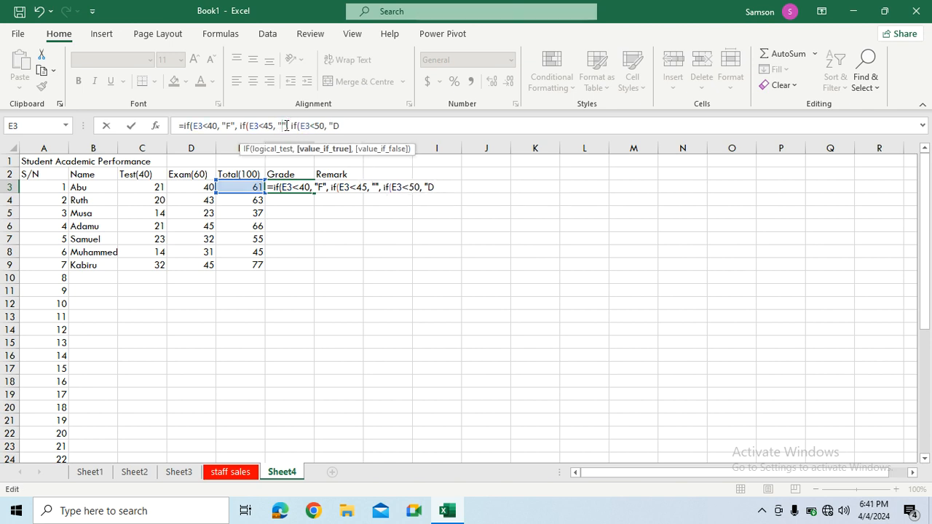
{"action": "type", "text": "E"}
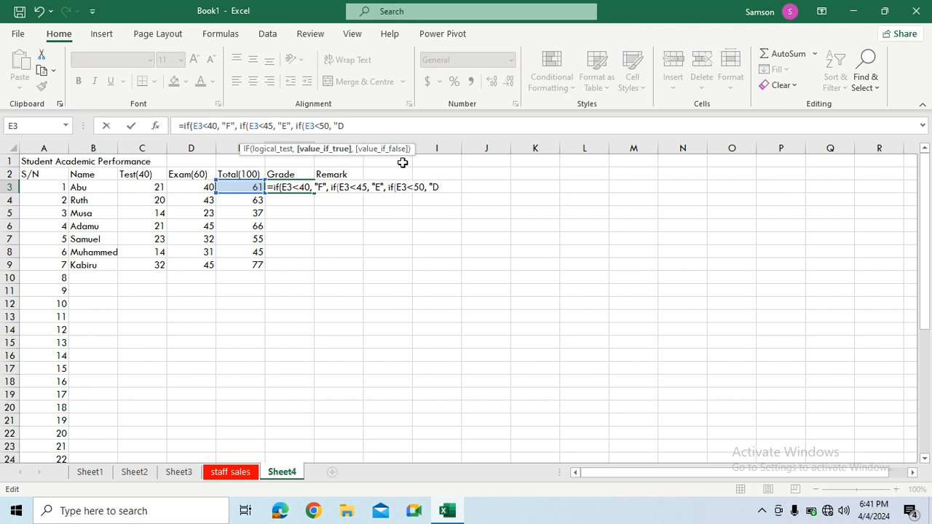
- Complete the "D" result in the F3 grade formula and nest a fourth IF that returns "C" when E3<60
{"action": "left_click", "coordinate": [441, 188]}
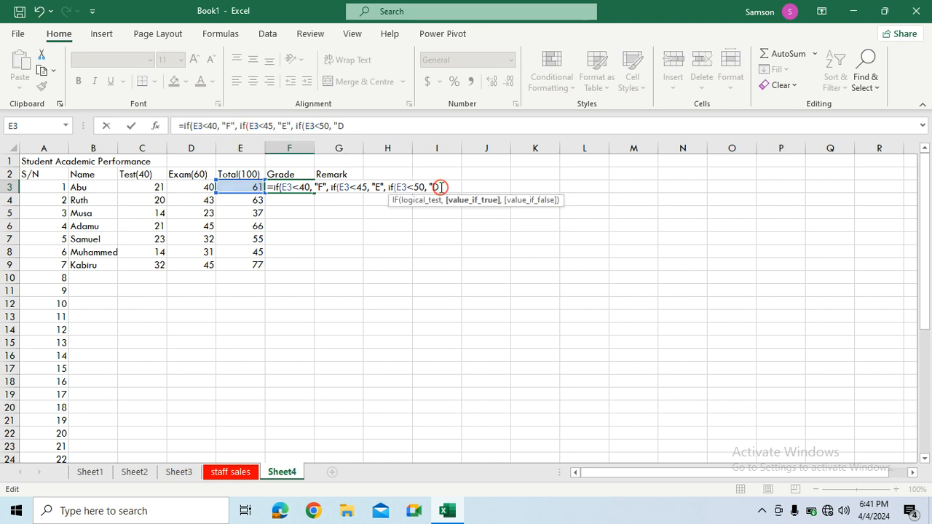
{"action": "type", "text": "\", "}
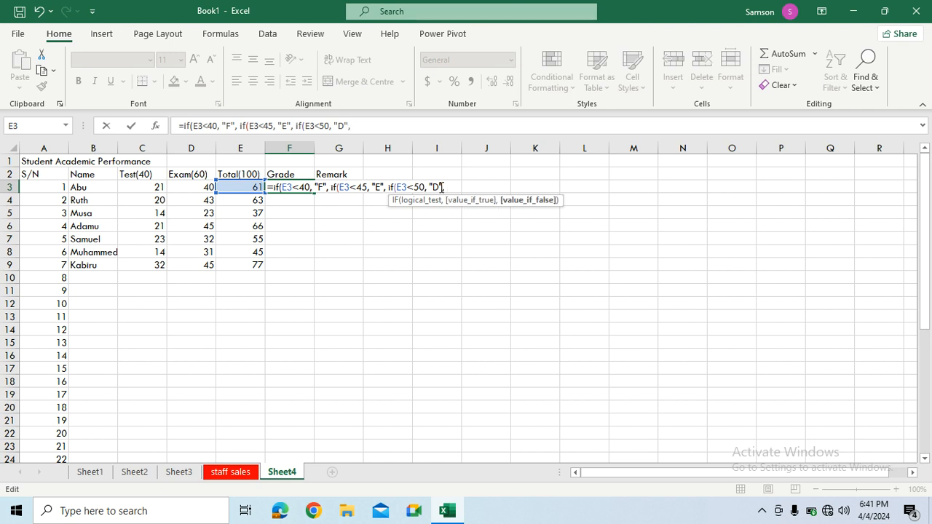
{"action": "type", "text": "if"}
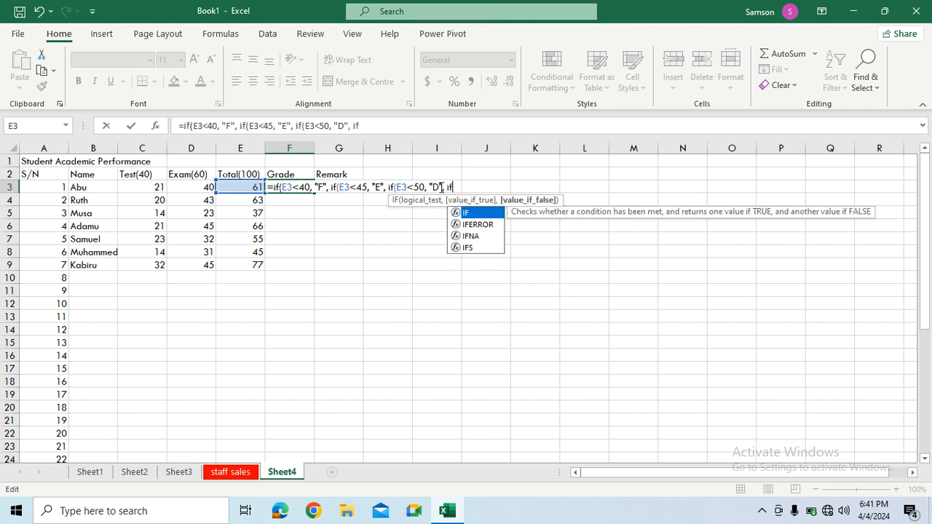
{"action": "type", "text": "("}
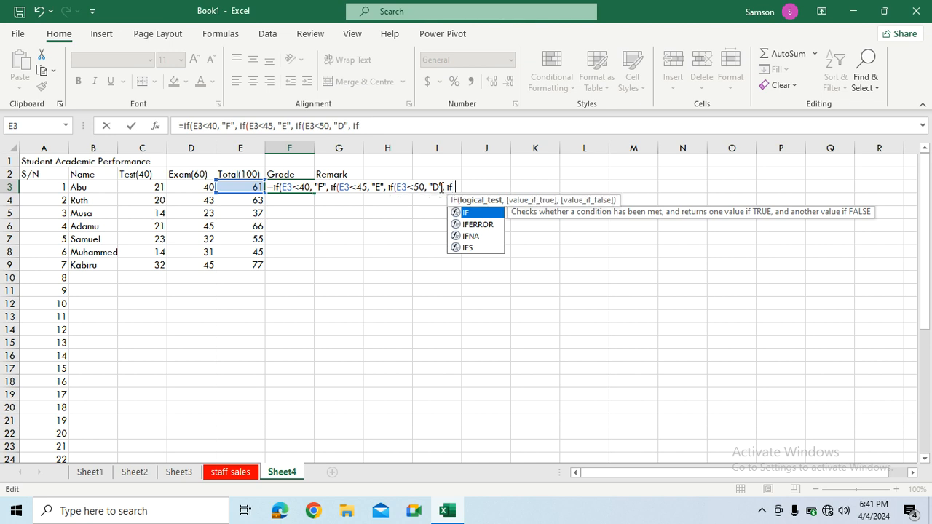
{"action": "left_click", "coordinate": [246, 187]}
{"action": "type", "text": "<"}
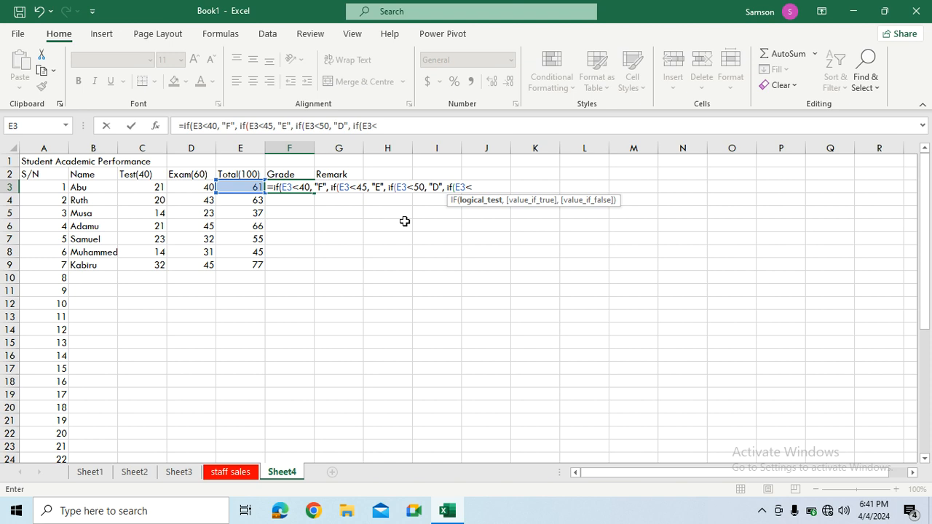
{"action": "type", "text": "60, "}
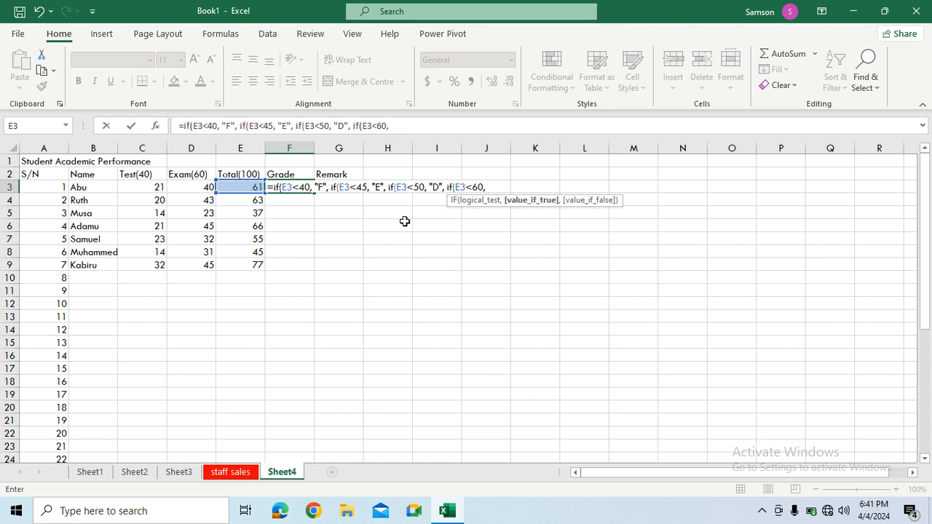
{"action": "type", "text": "\"C\", i"}
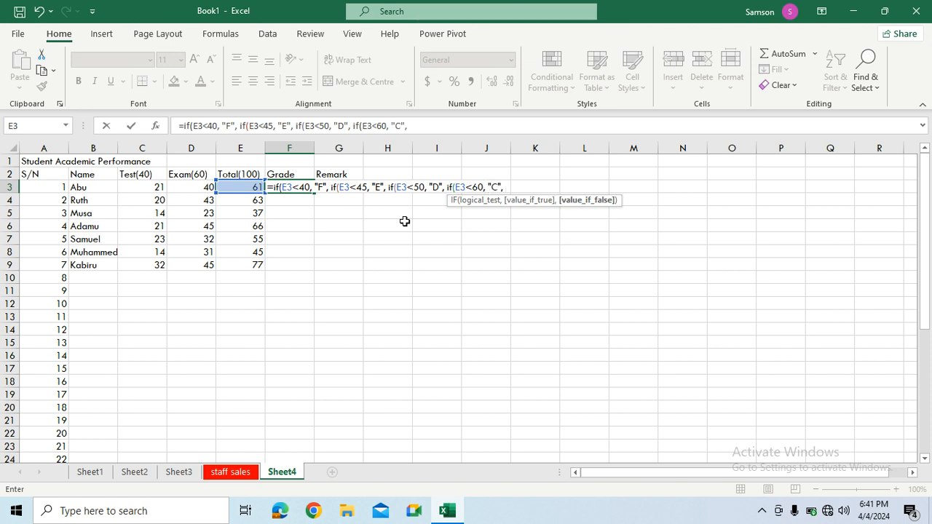
- Nest a fifth IF in the F3 grade formula that returns "B" when E3<70
{"action": "type", "text": "f("}
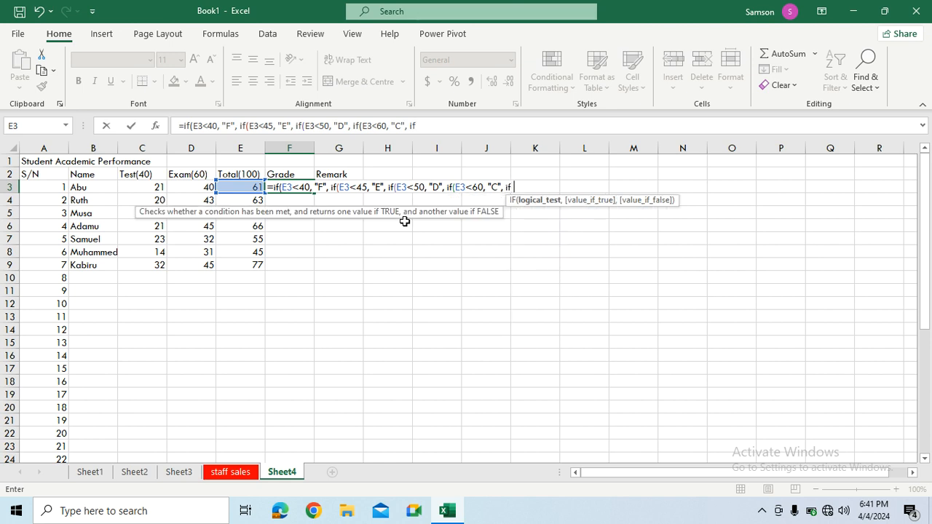
{"action": "left_click", "coordinate": [226, 186]}
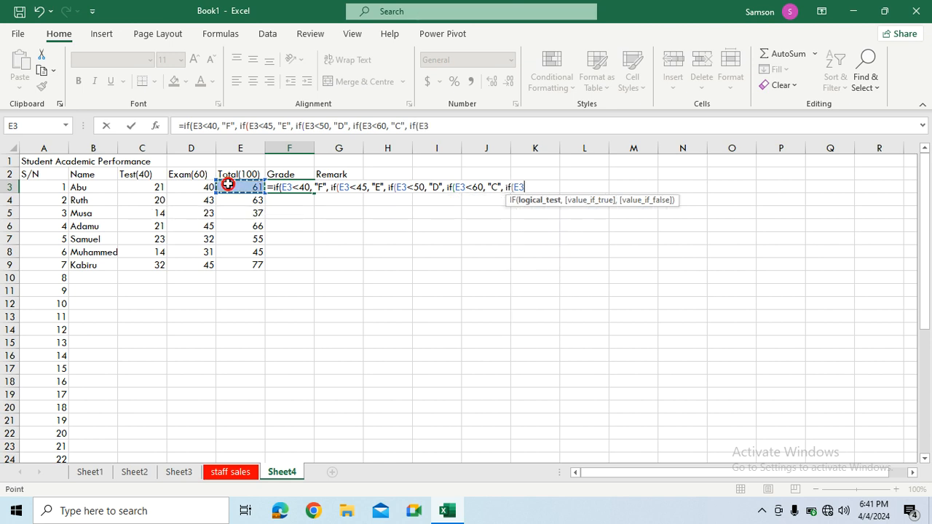
{"action": "type", "text": "<70, \""}
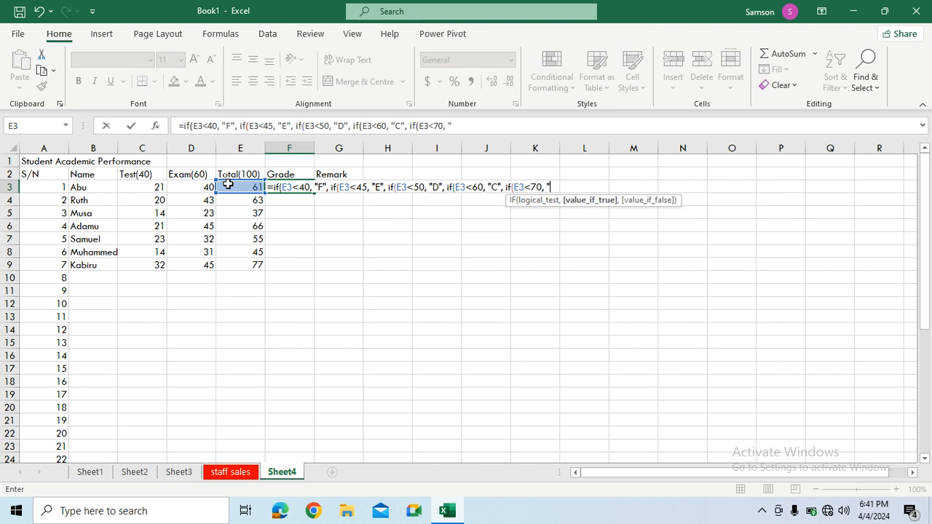
{"action": "type", "text": "B\", "}
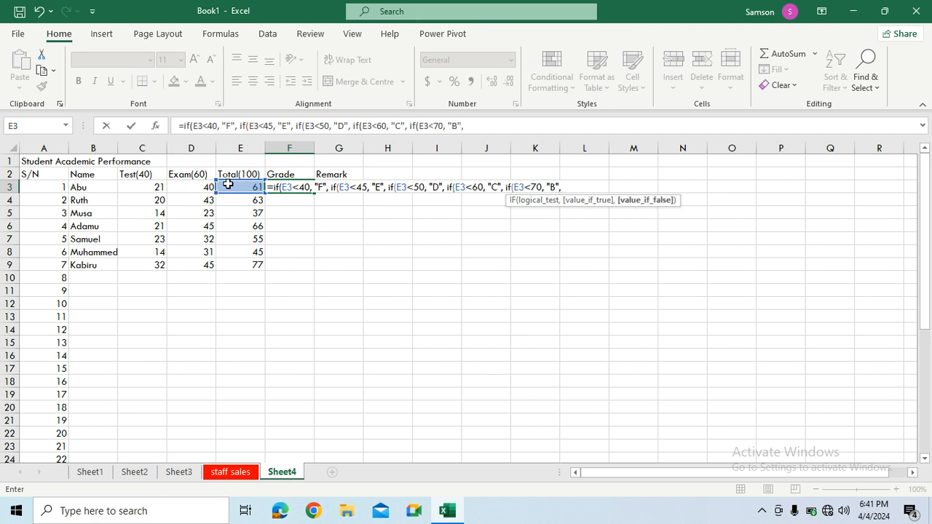
- Finish the F3 grade formula with "A" as the final false result, close all five IFs, and fill it down to F9
{"action": "type", "text": "if"}
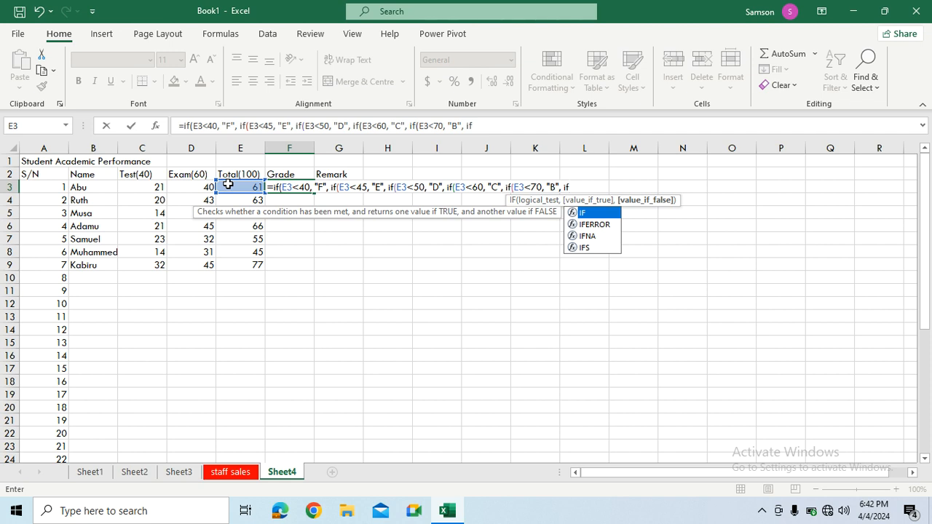
{"action": "key", "text": "BackSpace"}
{"action": "key", "text": "BackSpace"}
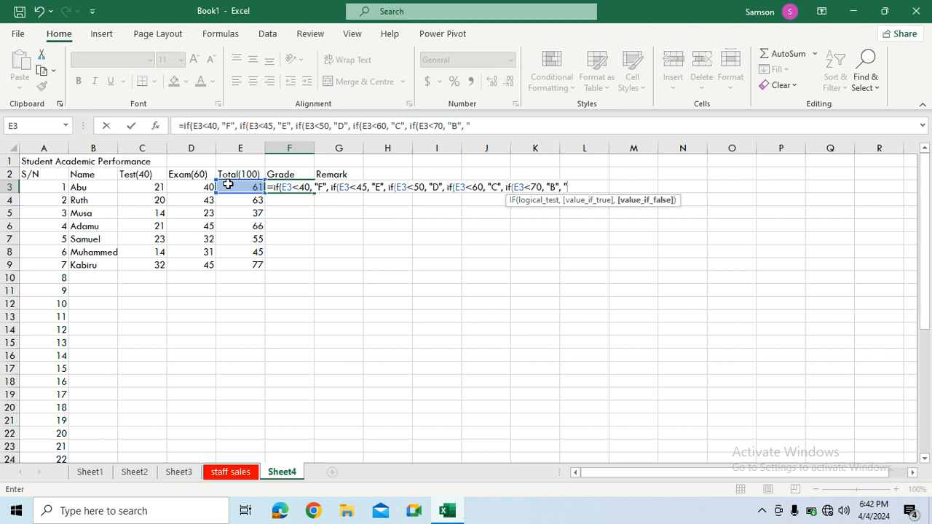
{"action": "type", "text": "A\")))"}
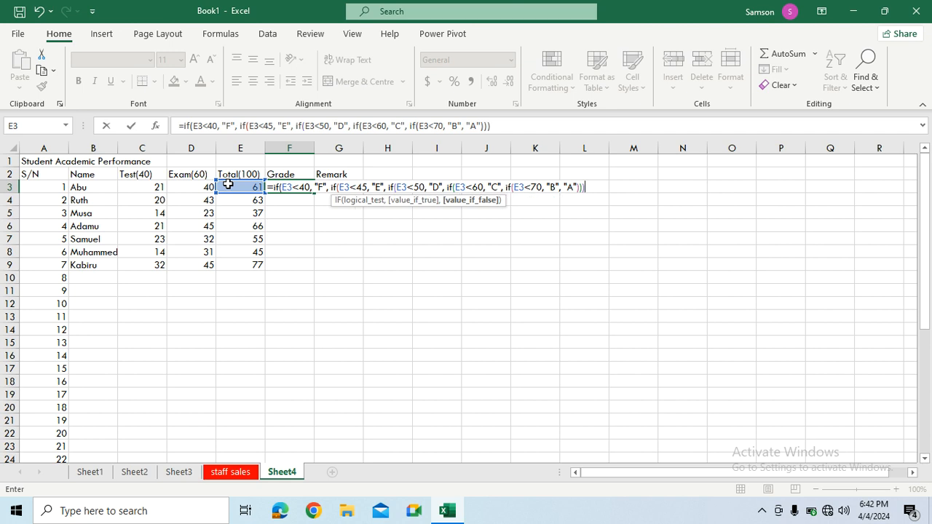
{"action": "type", "text": ")"}
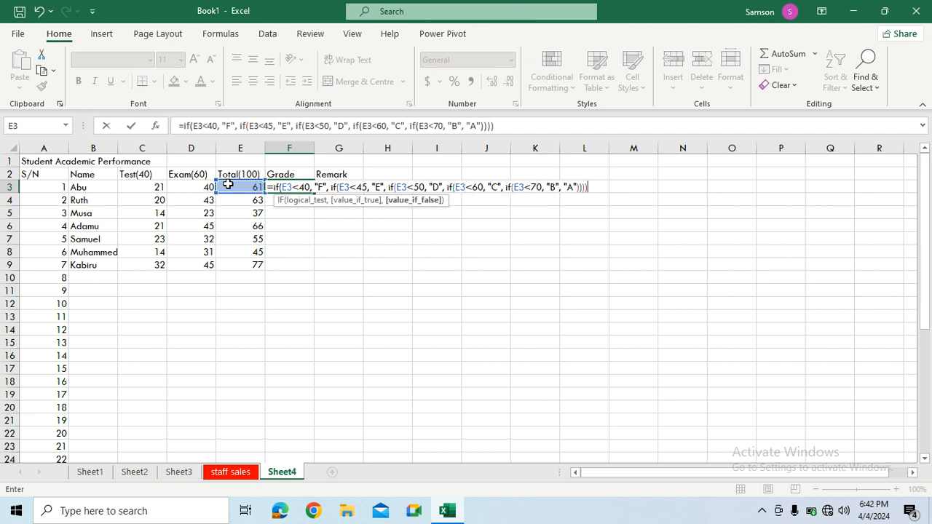
{"action": "type", "text": ")"}
{"action": "key", "text": "Return"}
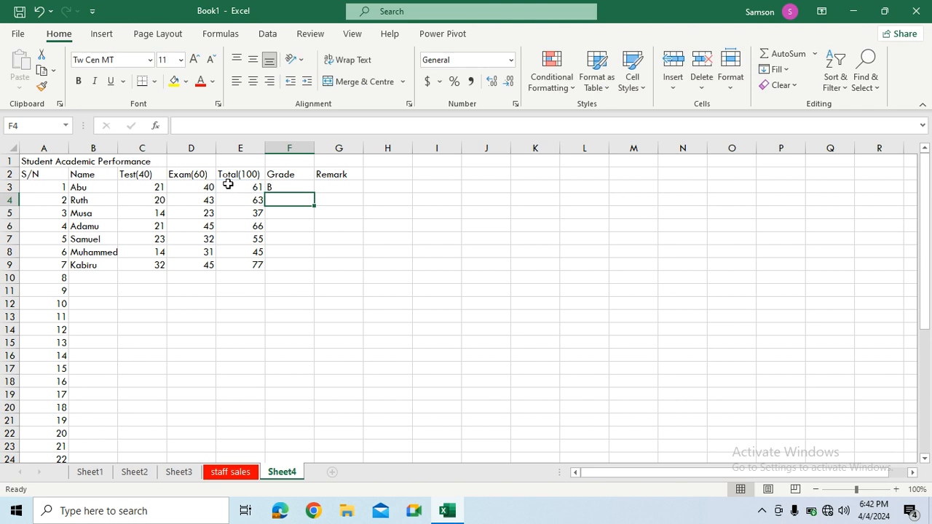
{"action": "left_click", "coordinate": [273, 186]}
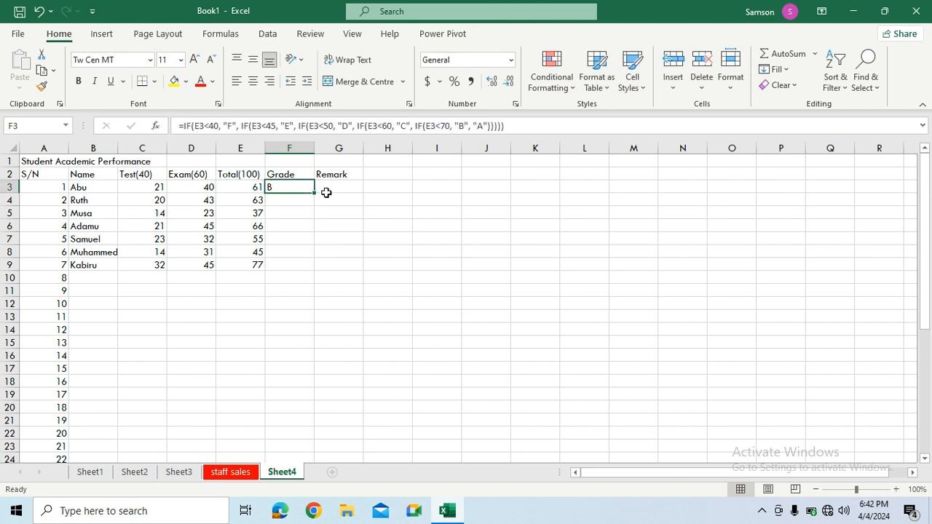
{"action": "left_click_drag", "start_coordinate": [315, 193], "coordinate": [297, 265]}
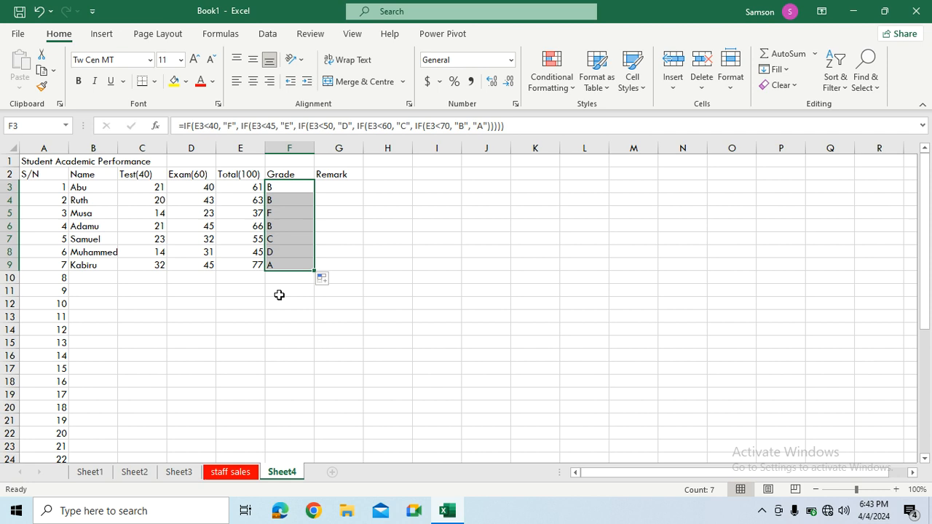
- Start the remark formula in G3 with an IF that returns "Fail" when E3<40
{"action": "left_click", "coordinate": [329, 187]}
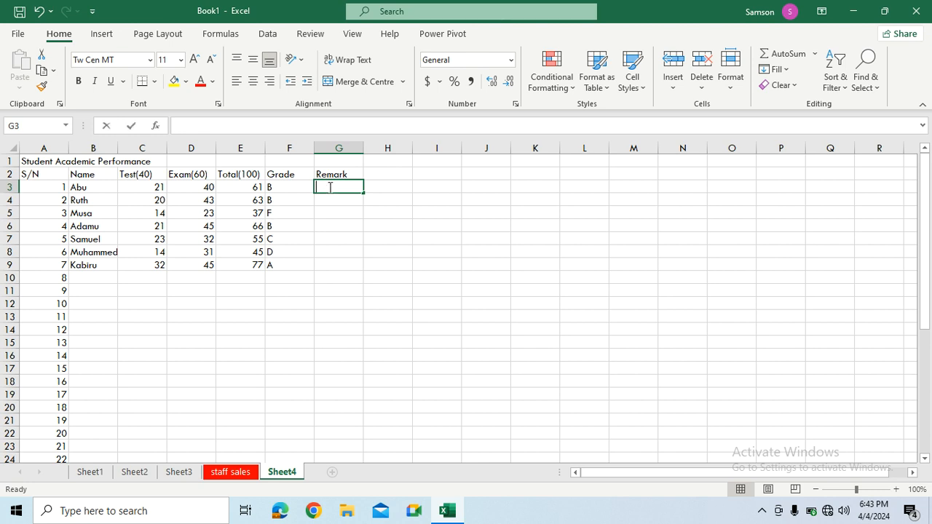
{"action": "type", "text": "="}
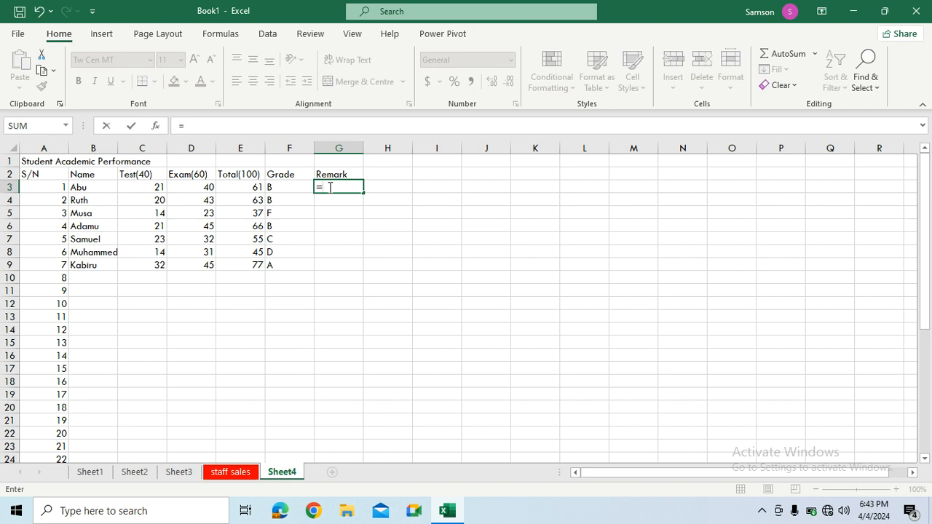
{"action": "type", "text": "if"}
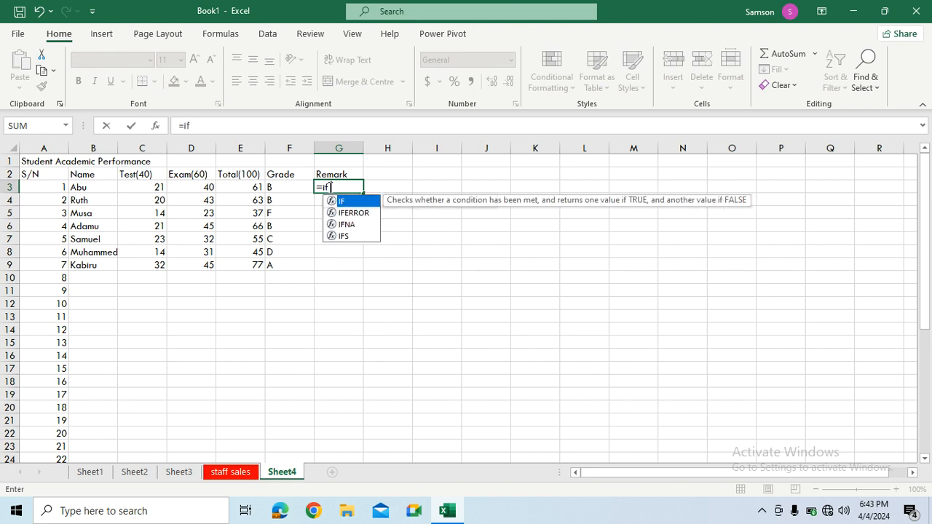
{"action": "type", "text": "("}
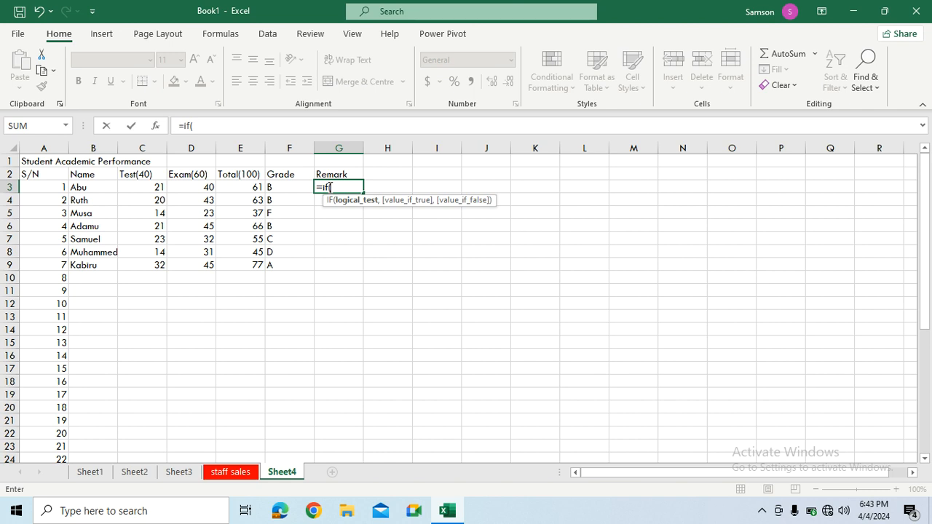
{"action": "left_click", "coordinate": [250, 187]}
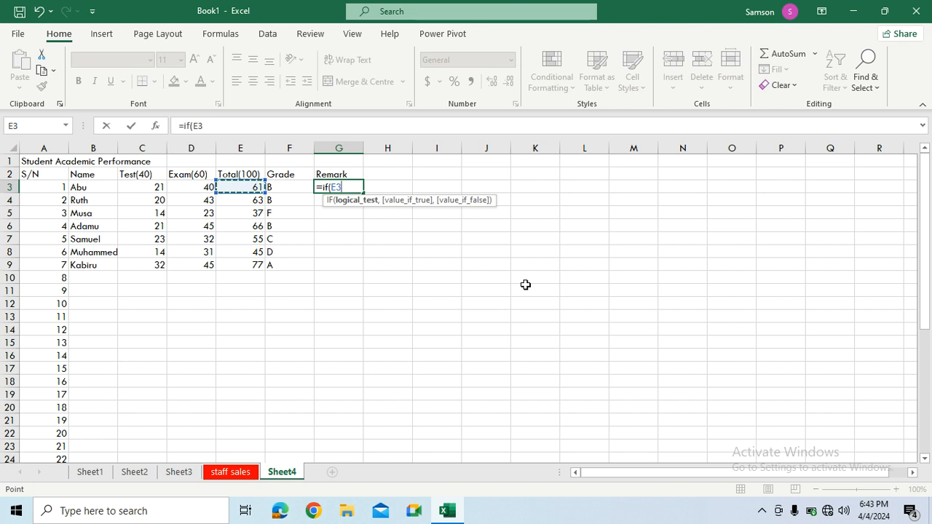
{"action": "type", "text": "<"}
{"action": "type", "text": "40, \""}
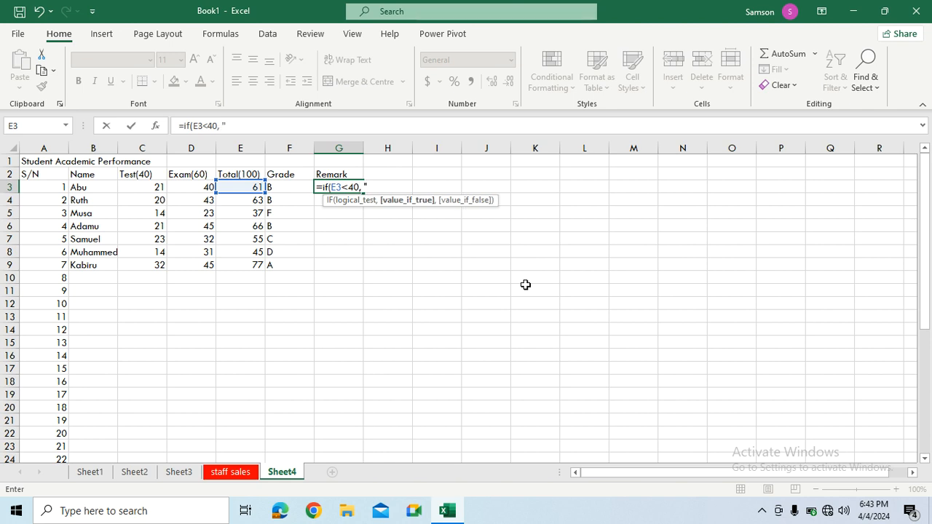
{"action": "type", "text": "Fail\", "}
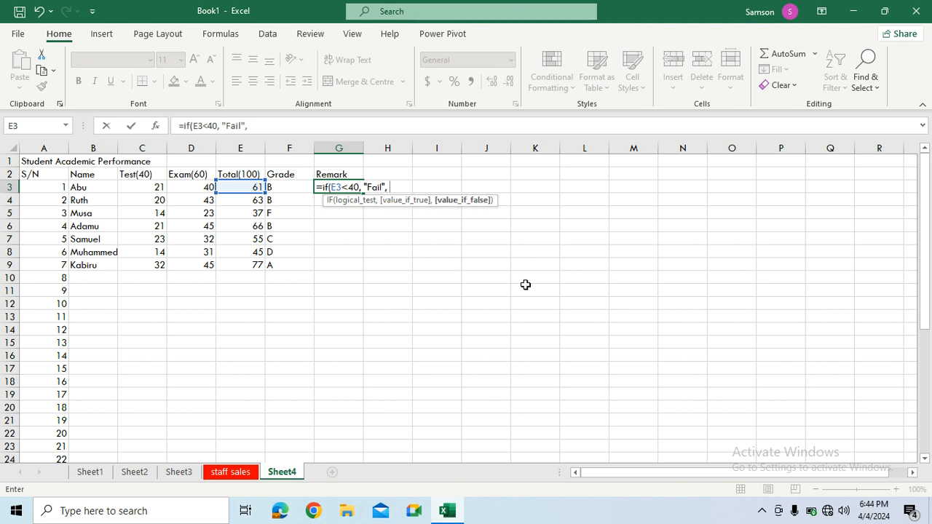
- Finish the G3 remark formula with "Pass" as the value if false
{"action": "type", "text": "\"{ass"}
{"action": "key", "text": "BackSpace"}
{"action": "key", "text": "BackSpace"}
{"action": "key", "text": "BackSpace"}
{"action": "key", "text": "BackSpace"}
{"action": "type", "text": "Pass\")"}
{"action": "key", "text": "Return"}
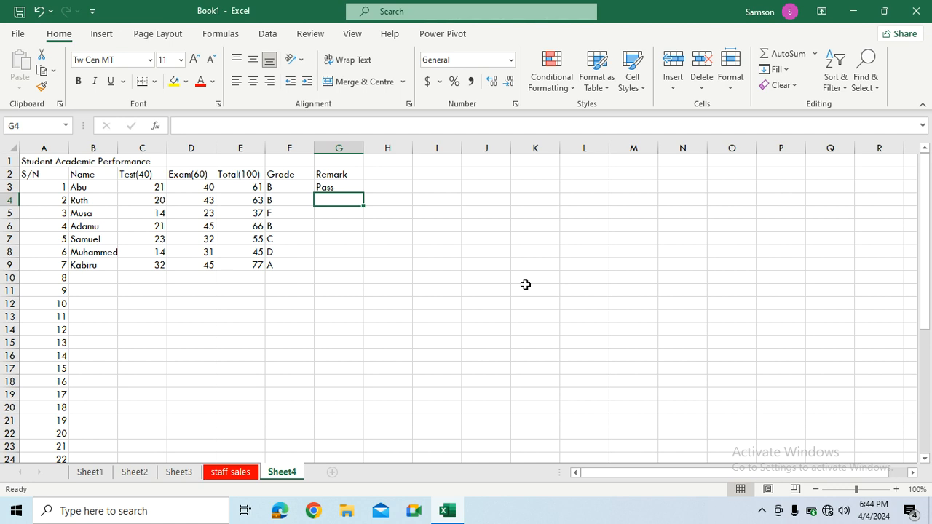
- Review the remark formula in G3 and fill it down through G9
{"action": "double_click", "coordinate": [348, 187]}
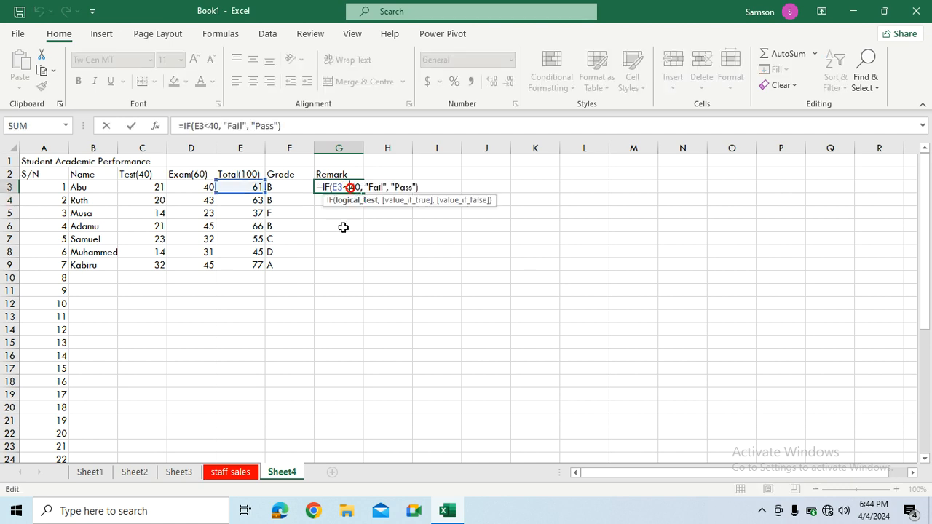
{"action": "key", "text": "Return"}
{"action": "left_click", "coordinate": [352, 187]}
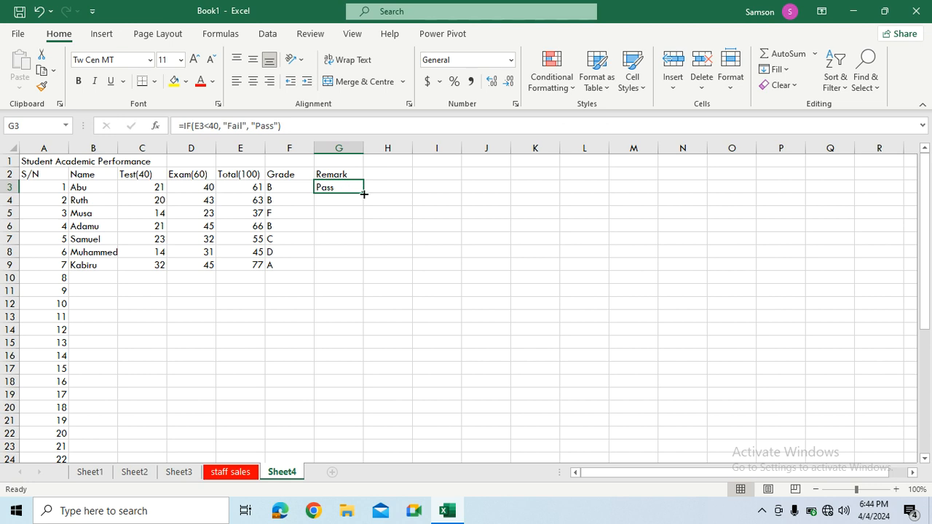
{"action": "left_click_drag", "start_coordinate": [364, 193], "coordinate": [353, 271]}
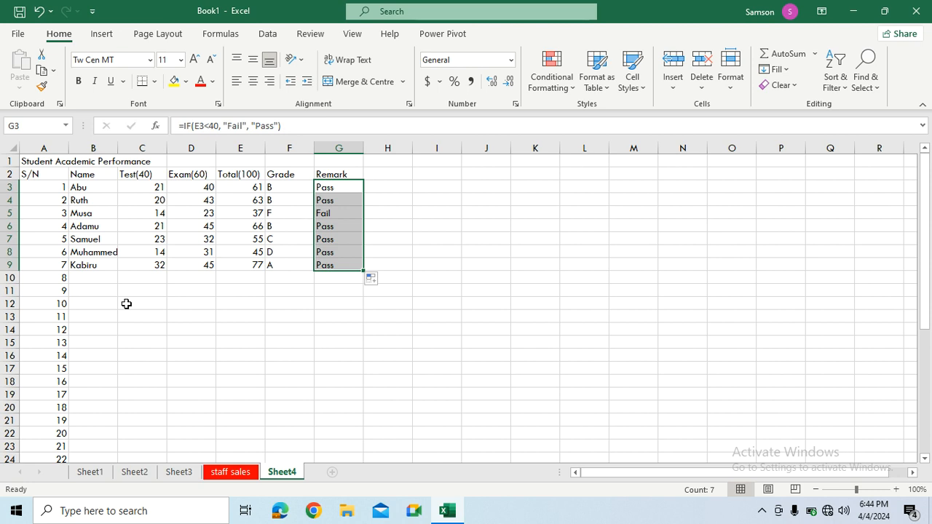
- Enter the grade letters A, B, C, D, E and F as headings across C14:H14 below the table
{"action": "left_click", "coordinate": [234, 291]}
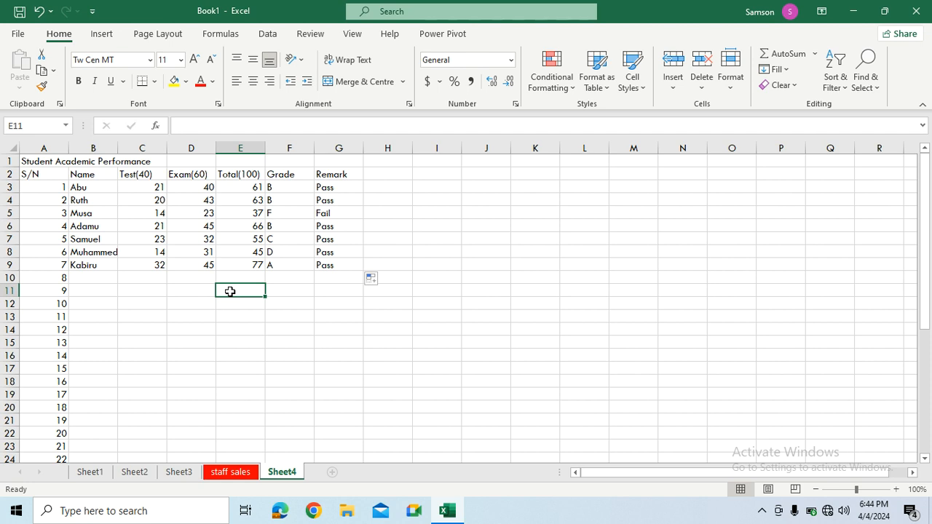
{"action": "left_click", "coordinate": [205, 292]}
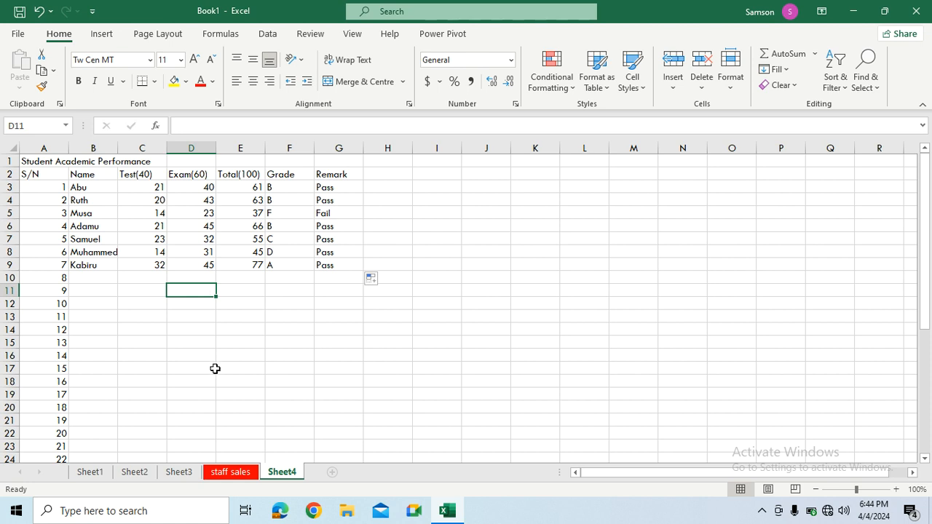
{"action": "left_click", "coordinate": [138, 332]}
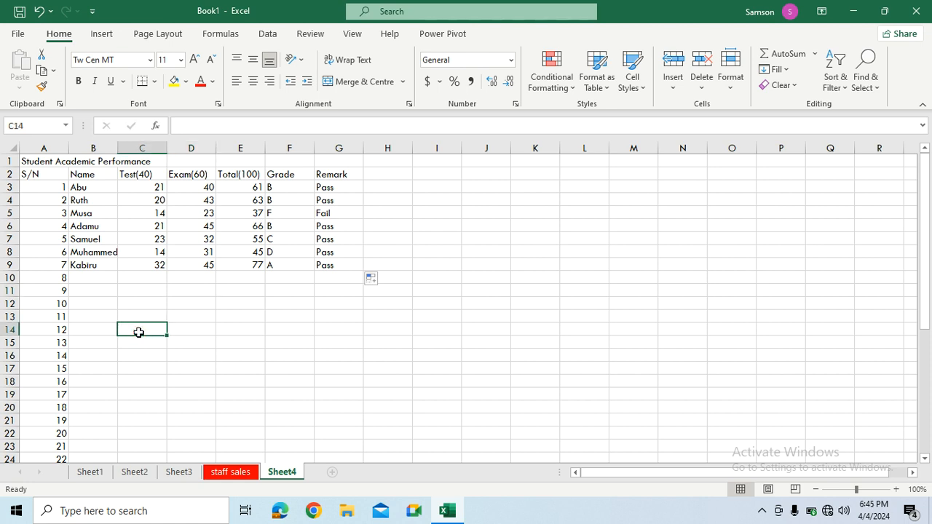
{"action": "type", "text": "A"}
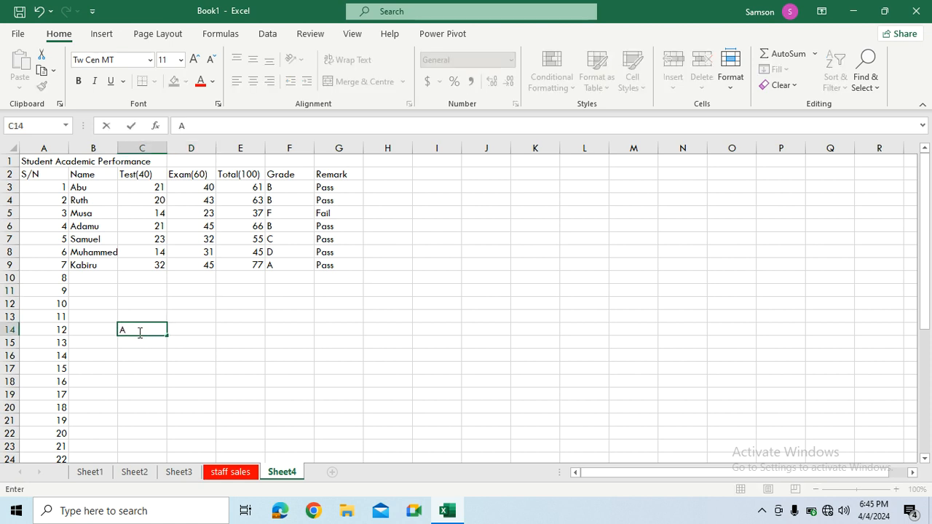
{"action": "key", "text": "Tab"}
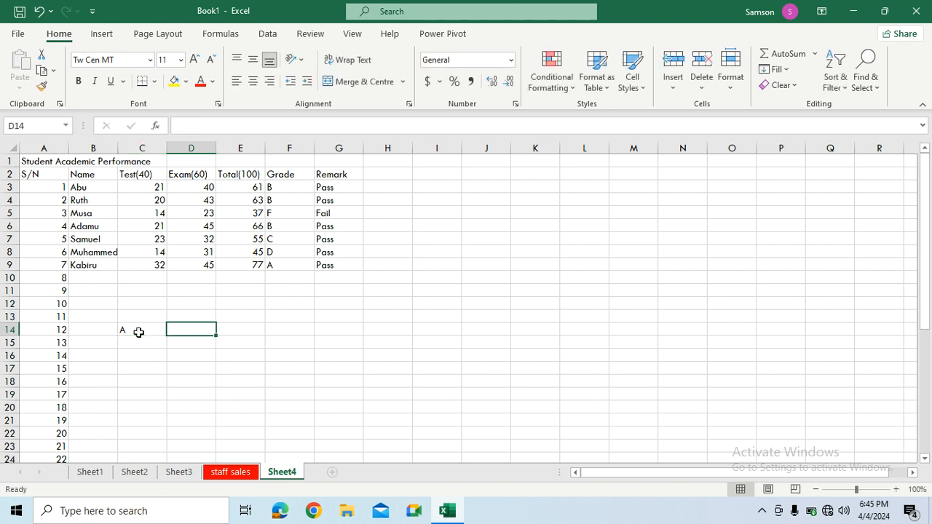
{"action": "type", "text": "V"}
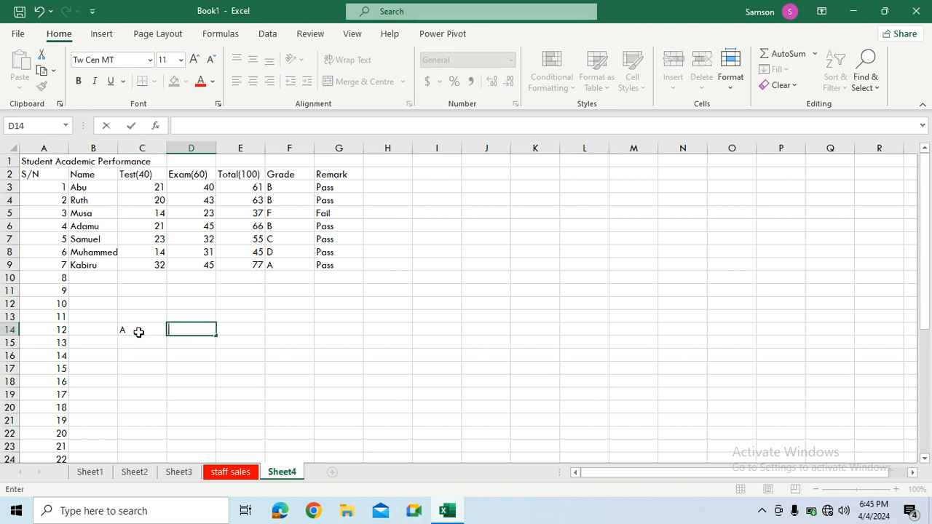
{"action": "key", "text": "Tab"}
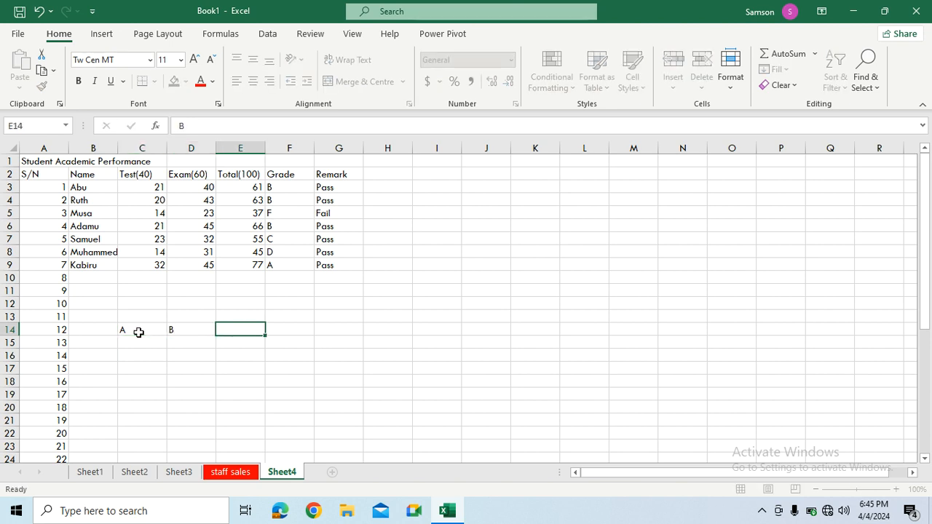
{"action": "type", "text": "C"}
{"action": "key", "text": "Tab"}
{"action": "type", "text": "D"}
{"action": "key", "text": "Tab"}
{"action": "type", "text": "E"}
{"action": "key", "text": "Tab"}
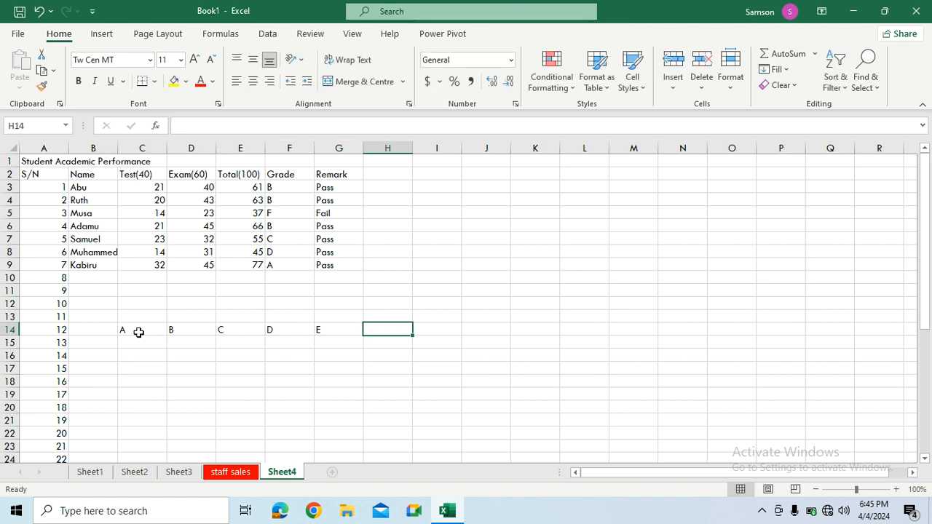
{"action": "type", "text": "F"}
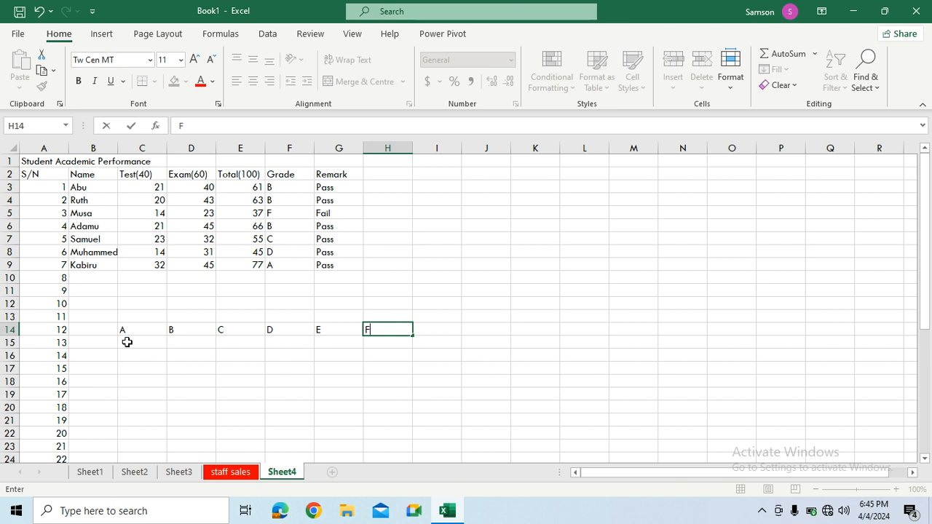
- Count the A grades in C15 with =COUNTIF(F3:F9, "A") and fill the formula across to H15
{"action": "left_click", "coordinate": [127, 341]}
{"action": "left_click", "coordinate": [127, 342]}
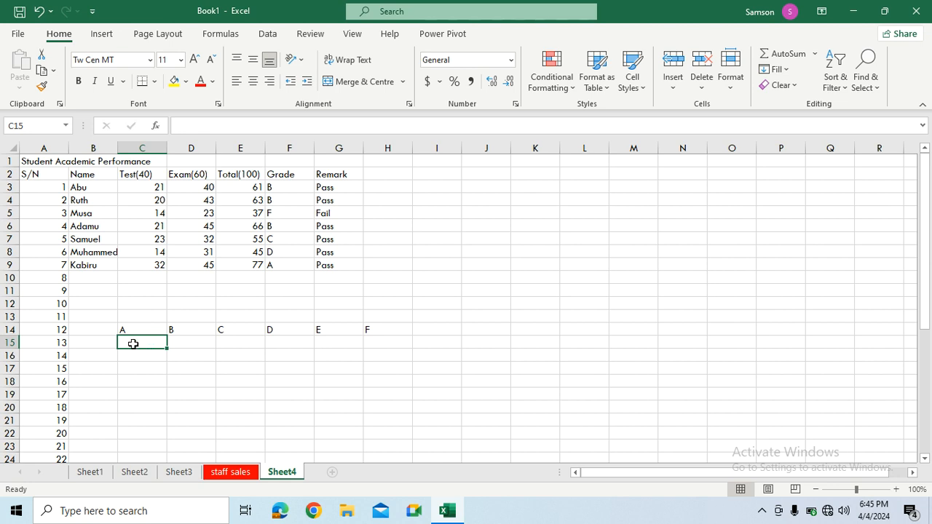
{"action": "type", "text": "="}
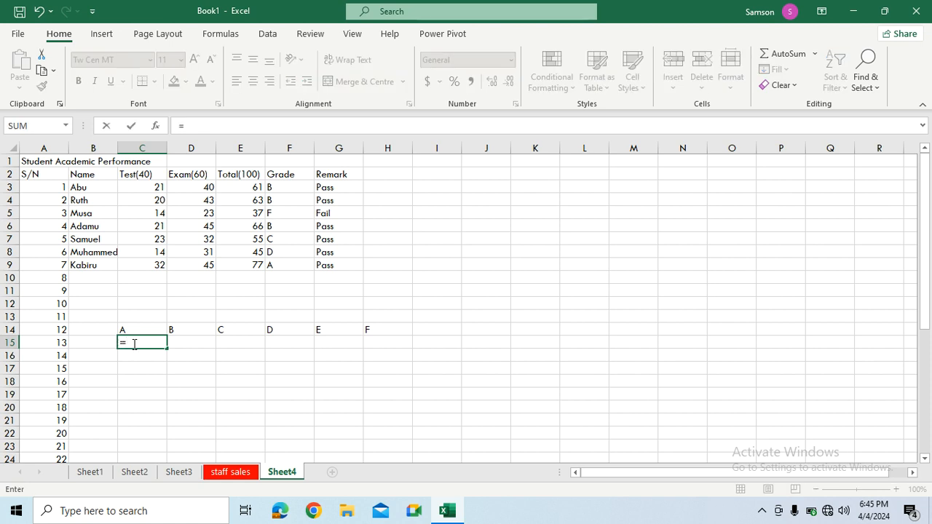
{"action": "type", "text": "COUNT"}
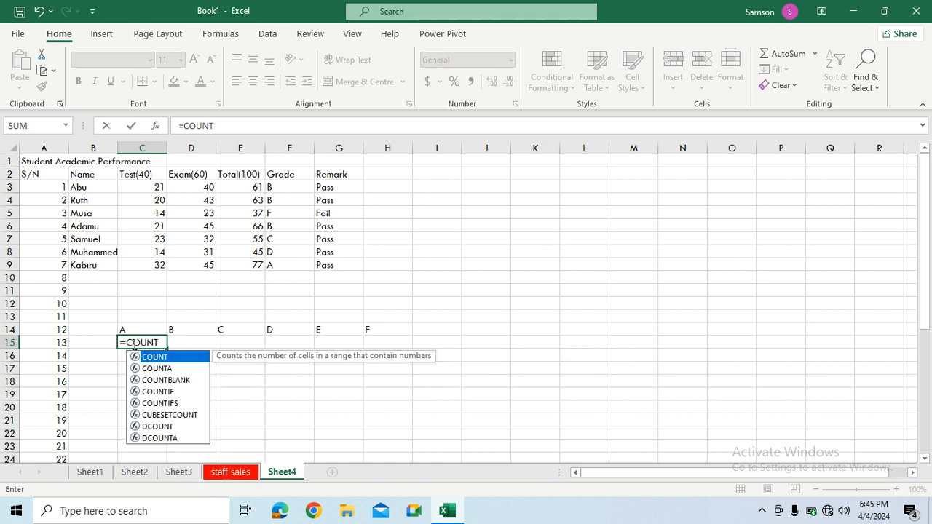
{"action": "type", "text": "IF"}
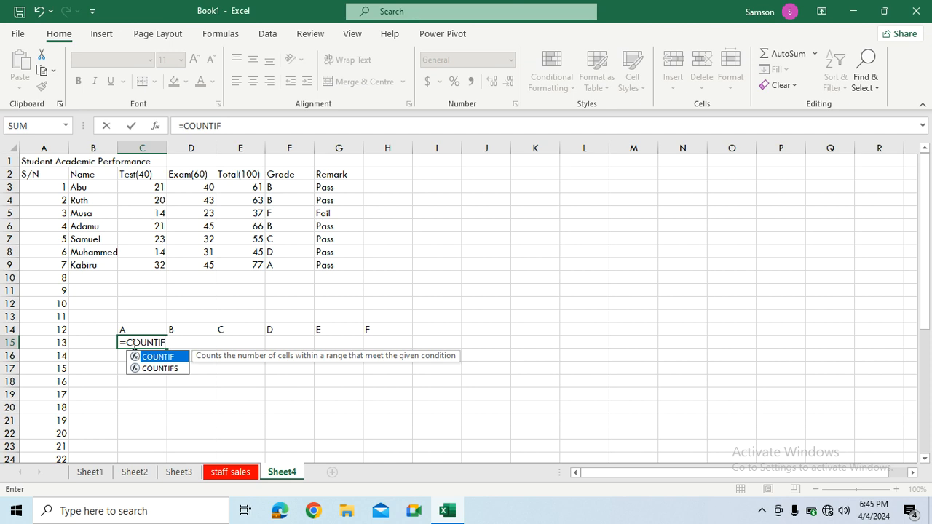
{"action": "type", "text": "("}
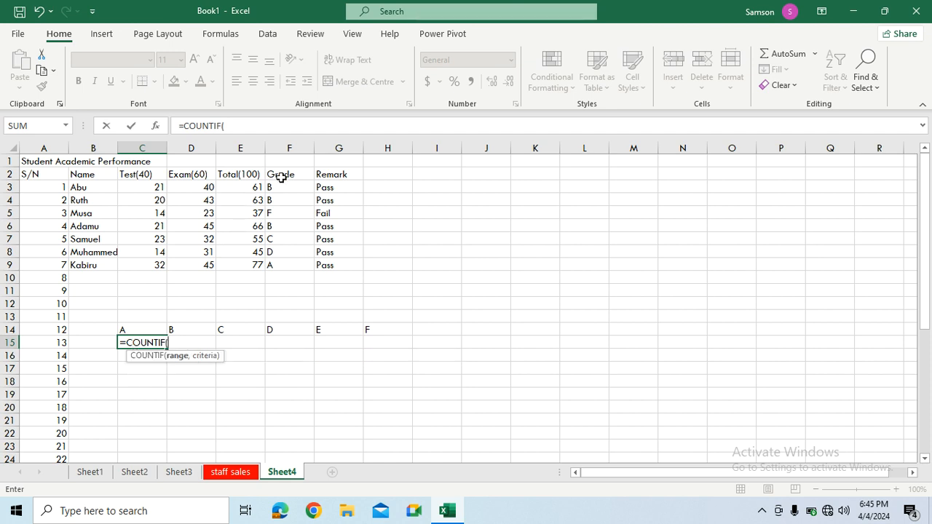
{"action": "left_click_drag", "start_coordinate": [278, 192], "coordinate": [280, 265]}
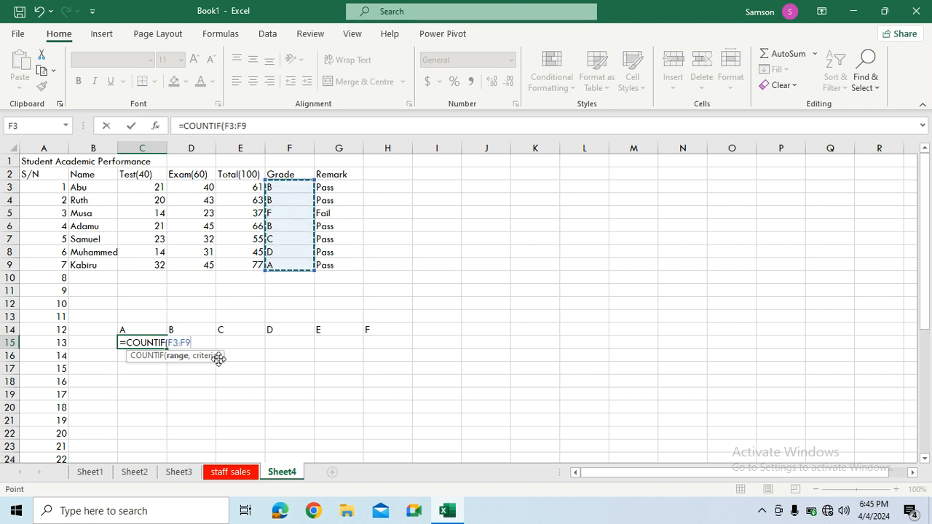
{"action": "type", "text": ", "}
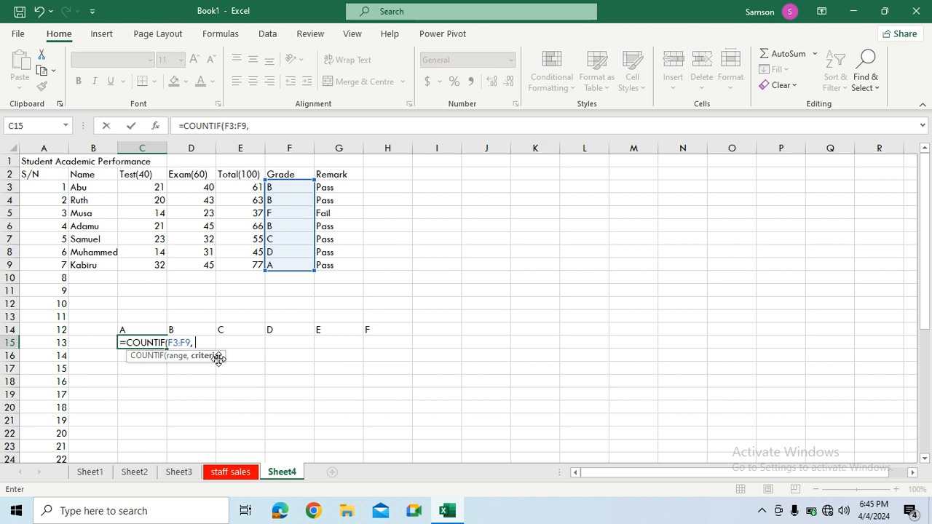
{"action": "type", "text": "\"A\")"}
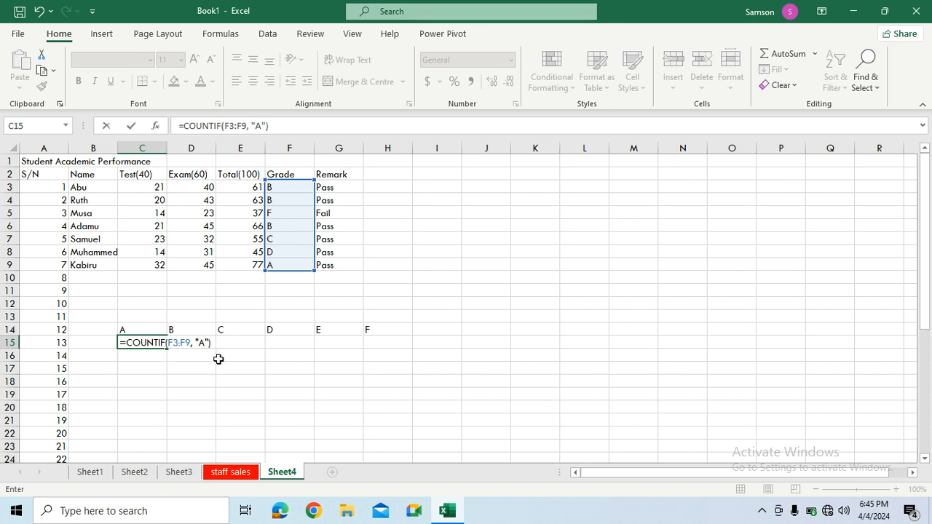
{"action": "key", "text": "Return"}
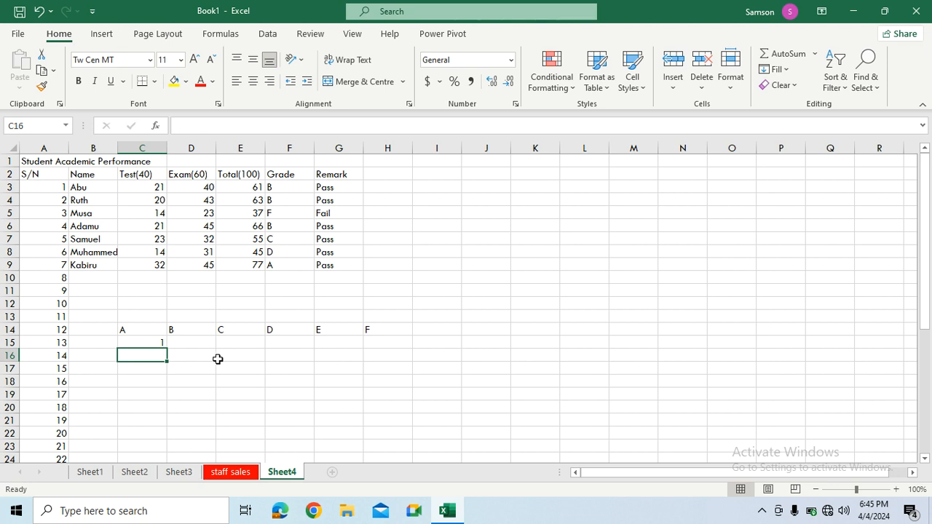
{"action": "left_click", "coordinate": [165, 345]}
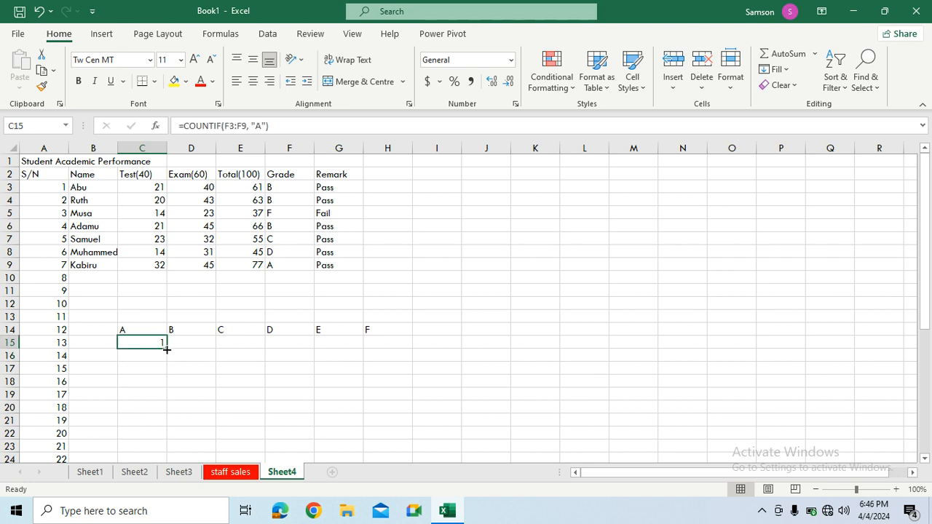
{"action": "left_click_drag", "start_coordinate": [167, 350], "coordinate": [389, 349]}
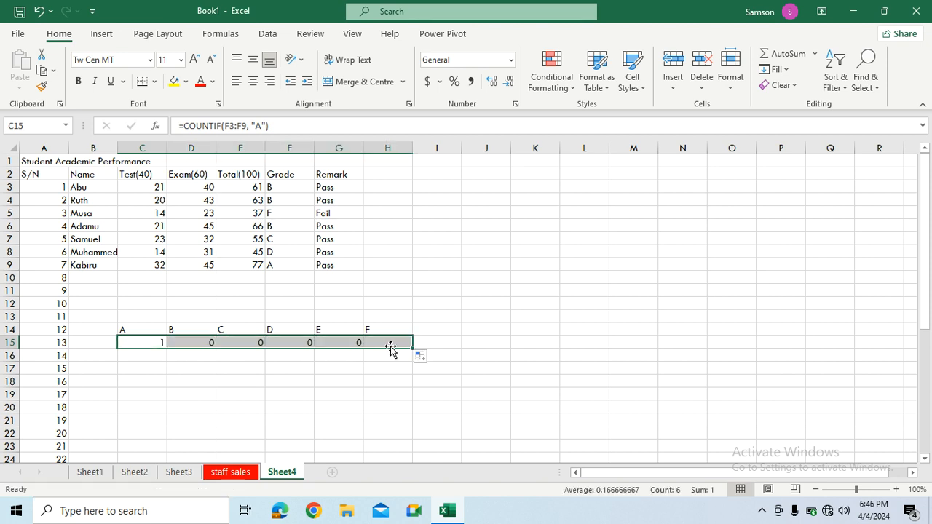
- Correct the COUNTIF formula in D15 to use the range F3:F9 and the criterion "B"
{"action": "left_click", "coordinate": [201, 341]}
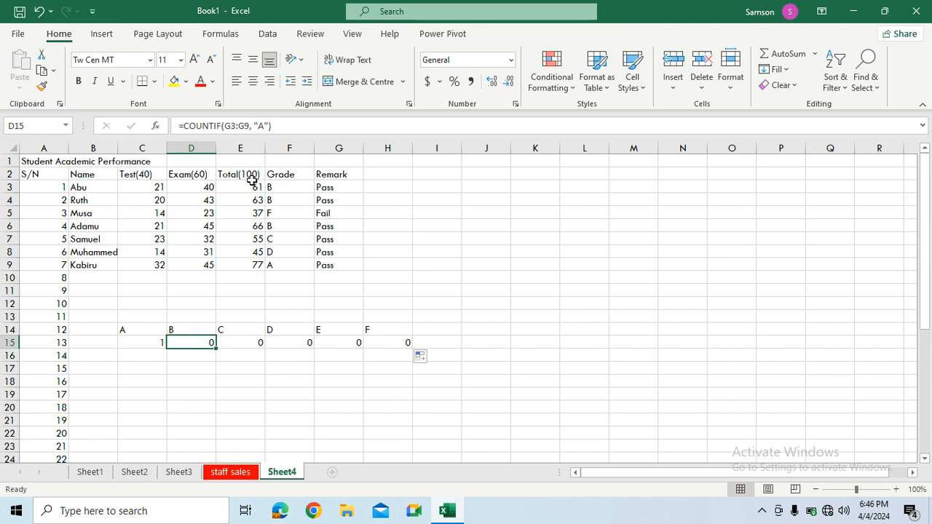
{"action": "left_click", "coordinate": [233, 126]}
{"action": "key", "text": "BackSpace"}
{"action": "type", "text": "F"}
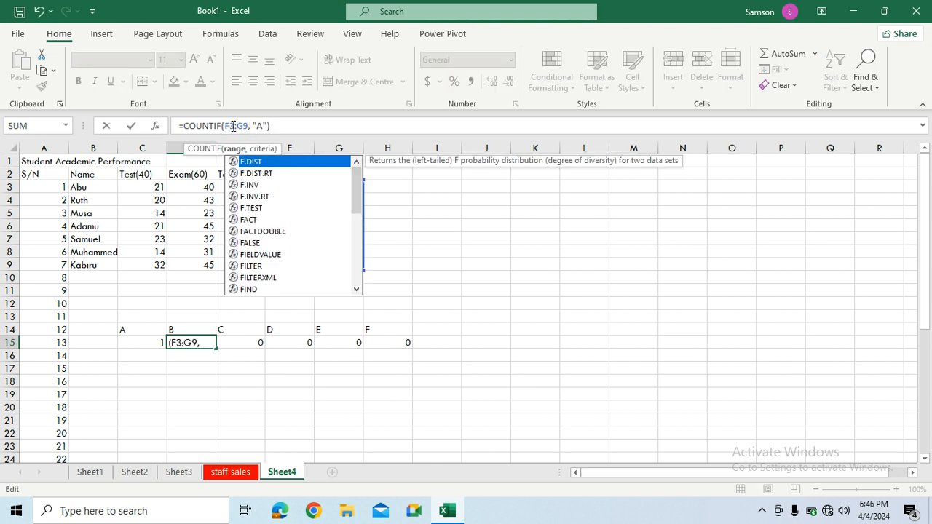
{"action": "left_click", "coordinate": [244, 126]}
{"action": "key", "text": "BackSpace"}
{"action": "type", "text": "F"}
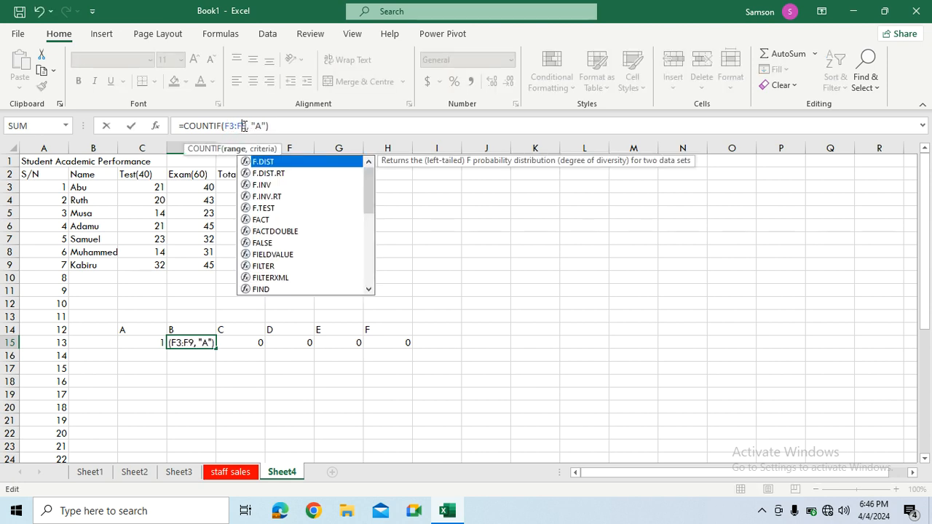
{"action": "left_click", "coordinate": [263, 126]}
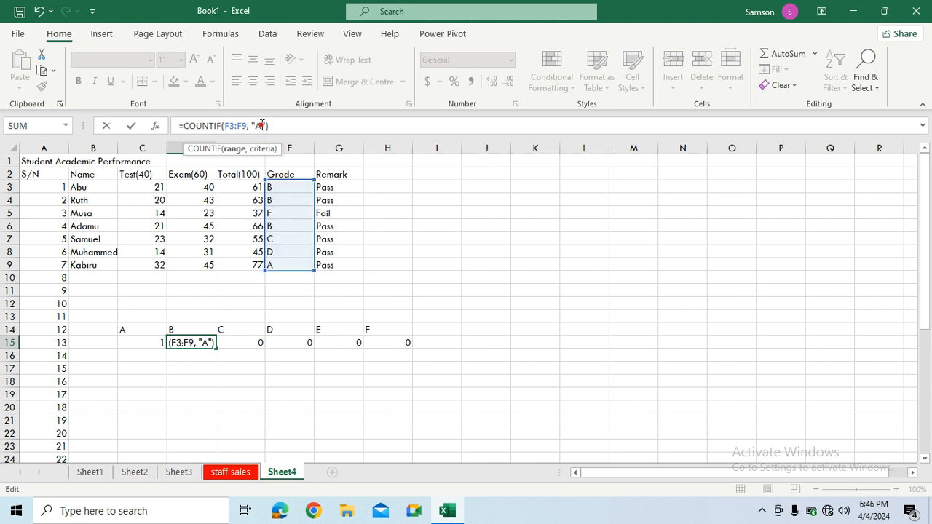
{"action": "key", "text": "BackSpace"}
{"action": "type", "text": "B"}
{"action": "key", "text": "Return"}
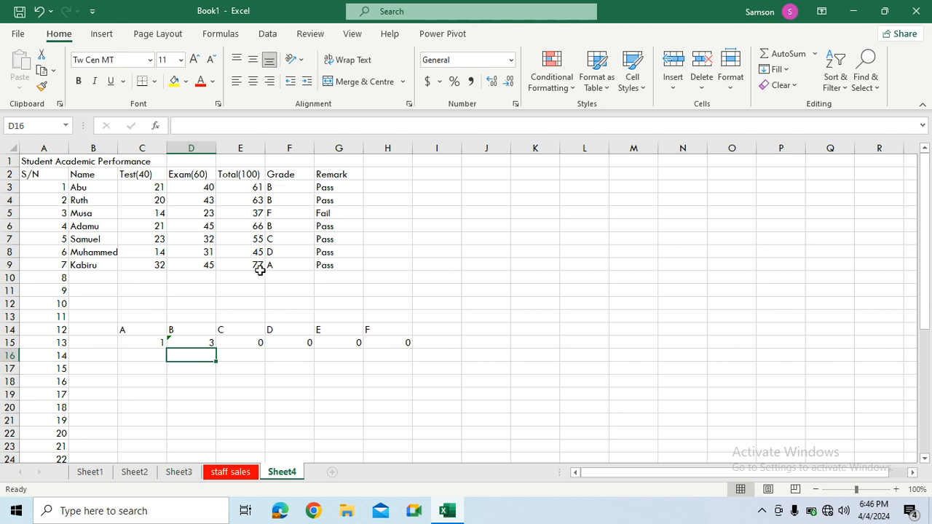
- Correct the COUNTIF formula in E15 to count the C grades in the range F3:F9
{"action": "left_click", "coordinate": [237, 345]}
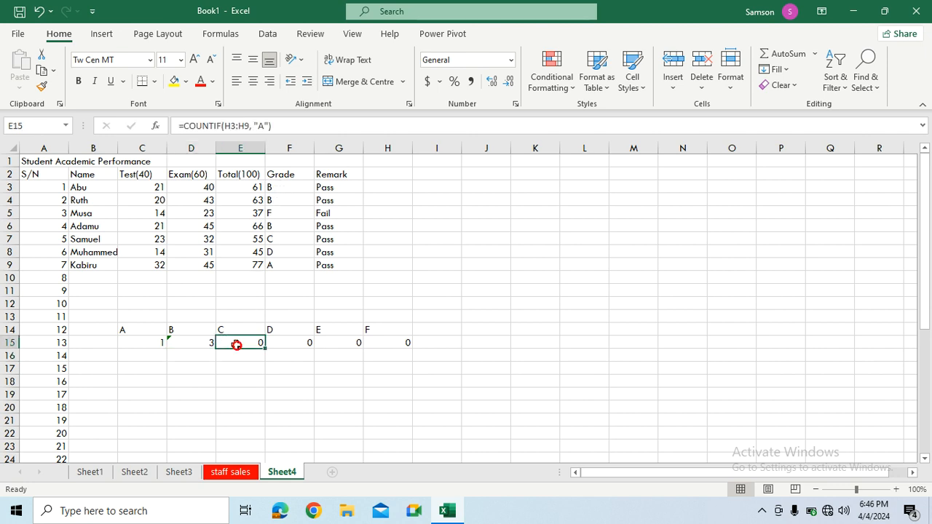
{"action": "left_click", "coordinate": [231, 127]}
{"action": "key", "text": "BackSpace"}
{"action": "type", "text": "F"}
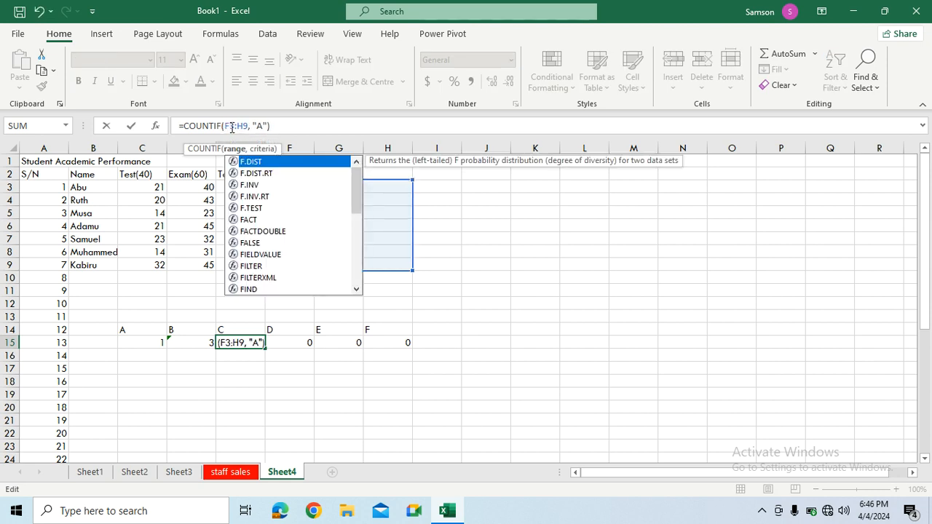
{"action": "left_click", "coordinate": [244, 126]}
{"action": "key", "text": "BackSpace"}
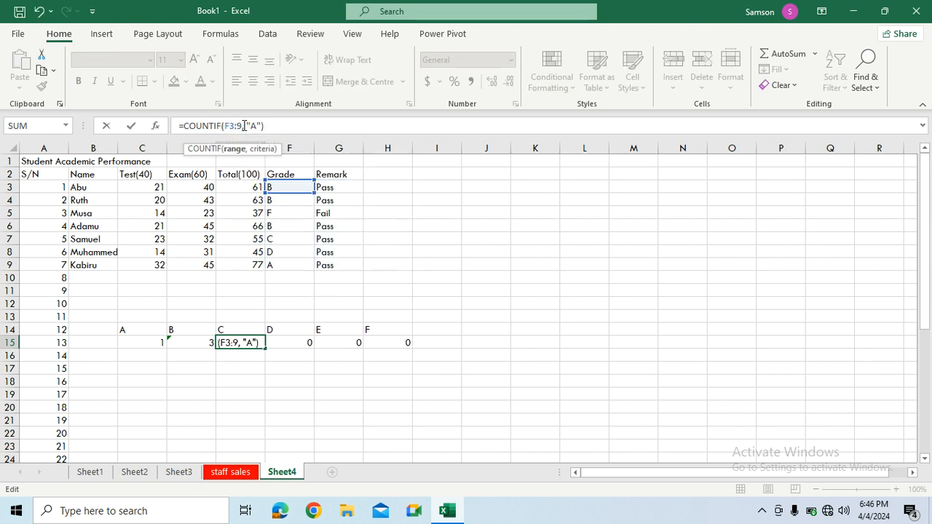
{"action": "type", "text": "F"}
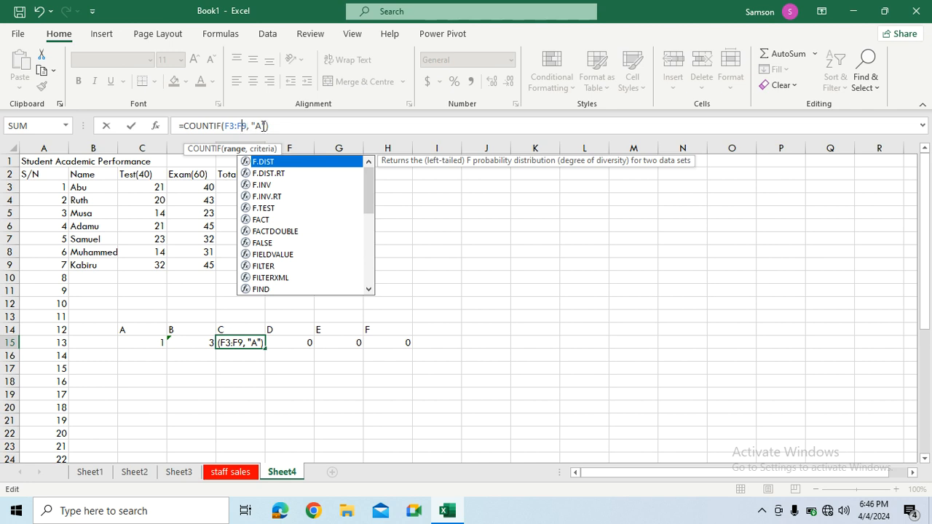
{"action": "left_click", "coordinate": [269, 126]}
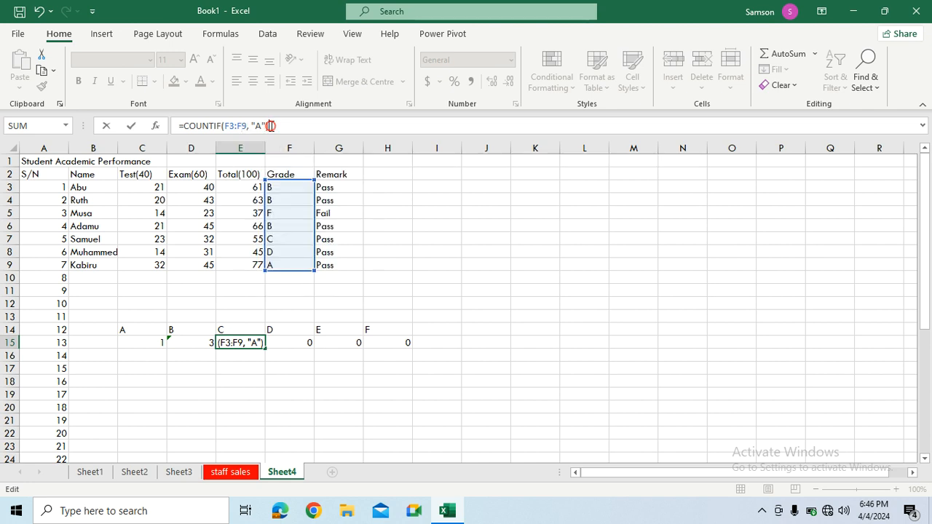
{"action": "left_click", "coordinate": [261, 126]}
{"action": "key", "text": "BackSpace"}
{"action": "key", "text": "Return"}
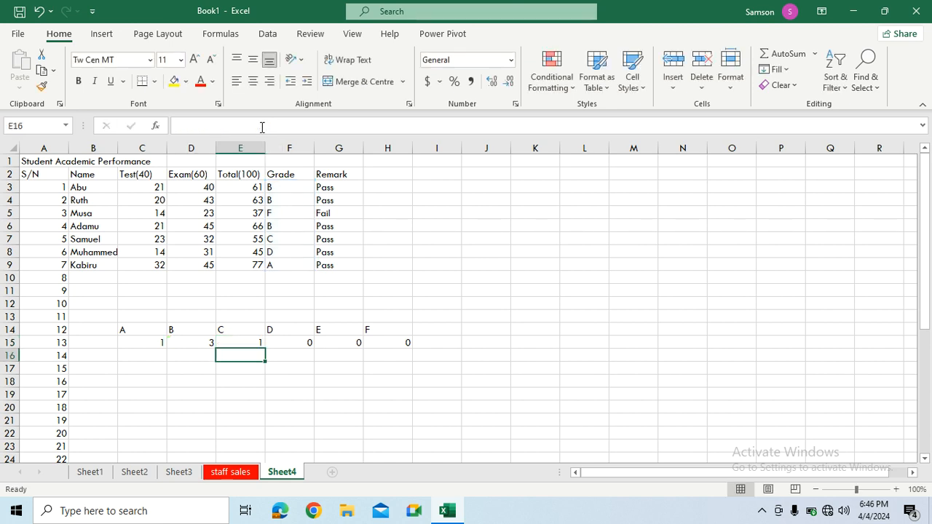
- Correct the COUNTIF formula in F15 to use the range F3:F9 and the criterion "D"
{"action": "left_click", "coordinate": [287, 343]}
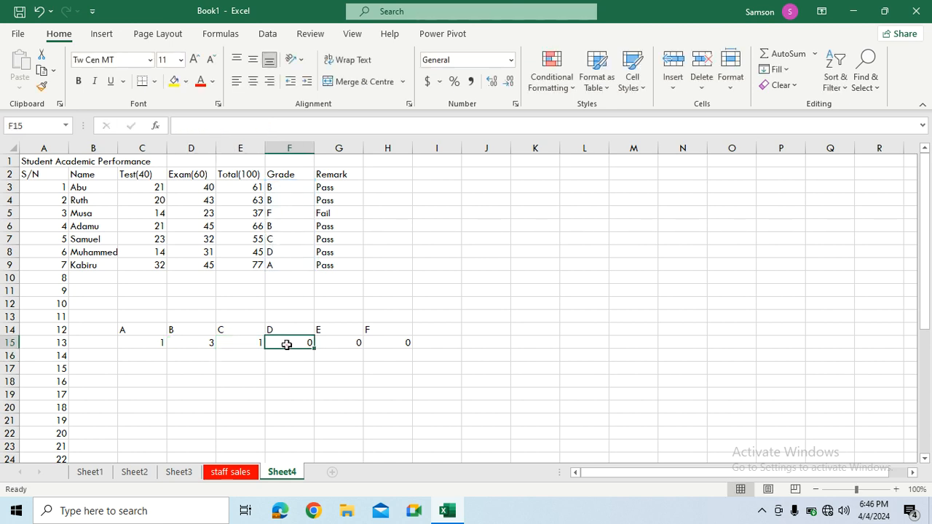
{"action": "left_click", "coordinate": [229, 126]}
{"action": "key", "text": "BackSpace"}
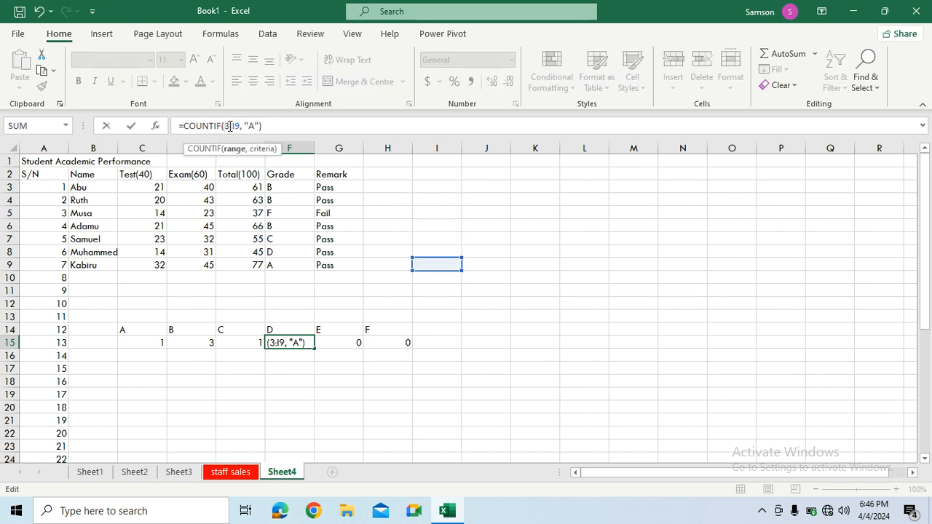
{"action": "type", "text": "F"}
{"action": "left_click", "coordinate": [241, 126]}
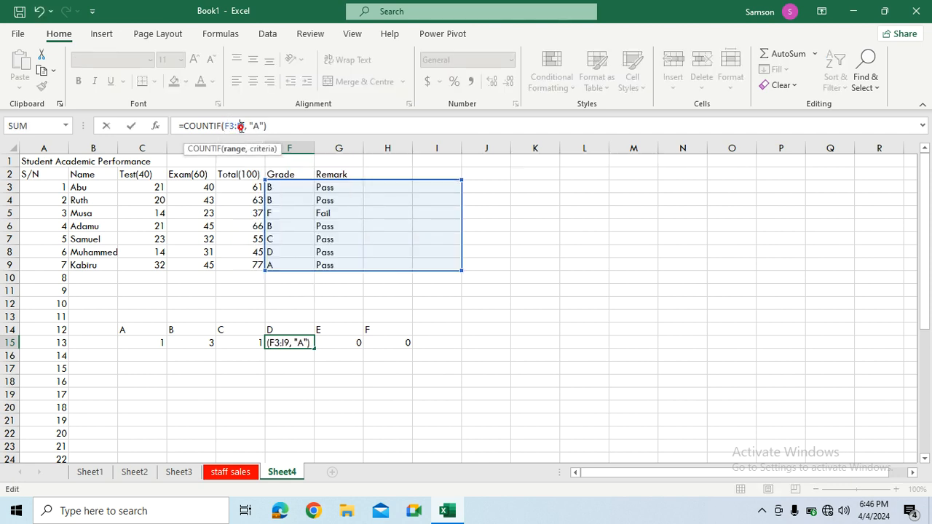
{"action": "key", "text": "BackSpace"}
{"action": "type", "text": "F"}
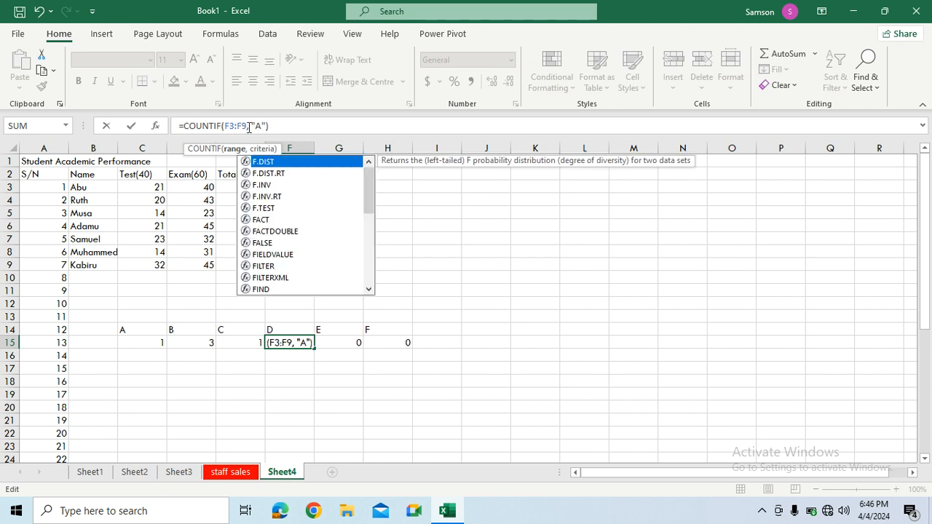
{"action": "left_click", "coordinate": [260, 126]}
{"action": "key", "text": "BackSpace"}
{"action": "type", "text": "D"}
{"action": "key", "text": "Return"}
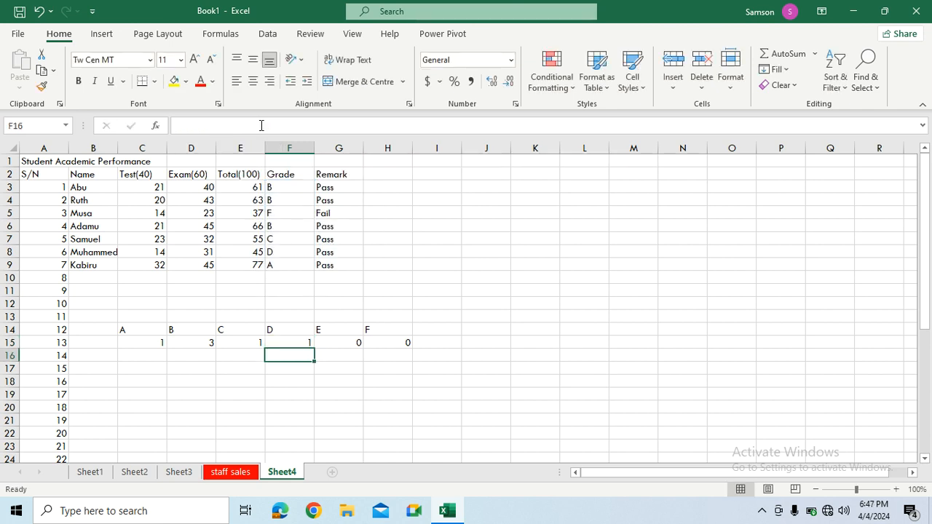
- Correct the COUNTIF formula in G15 to count the "E" grades in the range F3:F9
{"action": "left_click", "coordinate": [335, 341]}
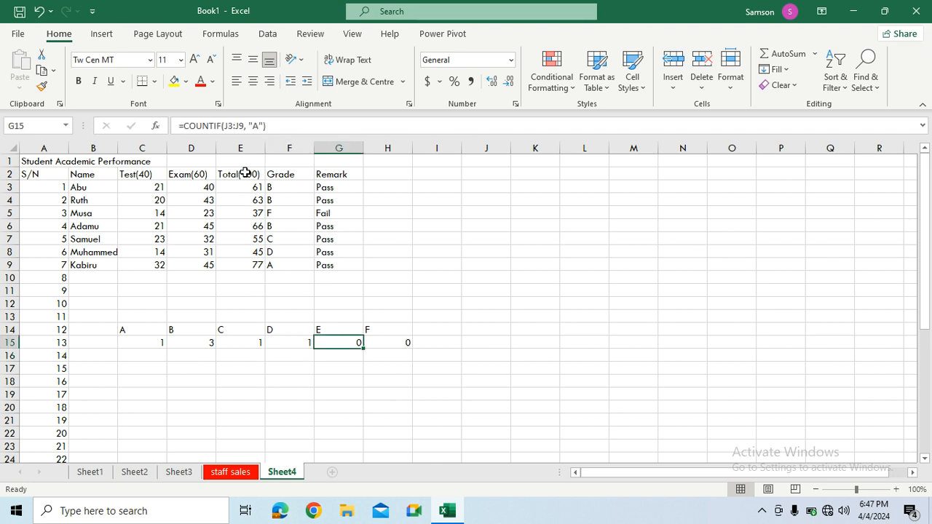
{"action": "left_click", "coordinate": [259, 128]}
{"action": "key", "text": "BackSpace"}
{"action": "type", "text": "E"}
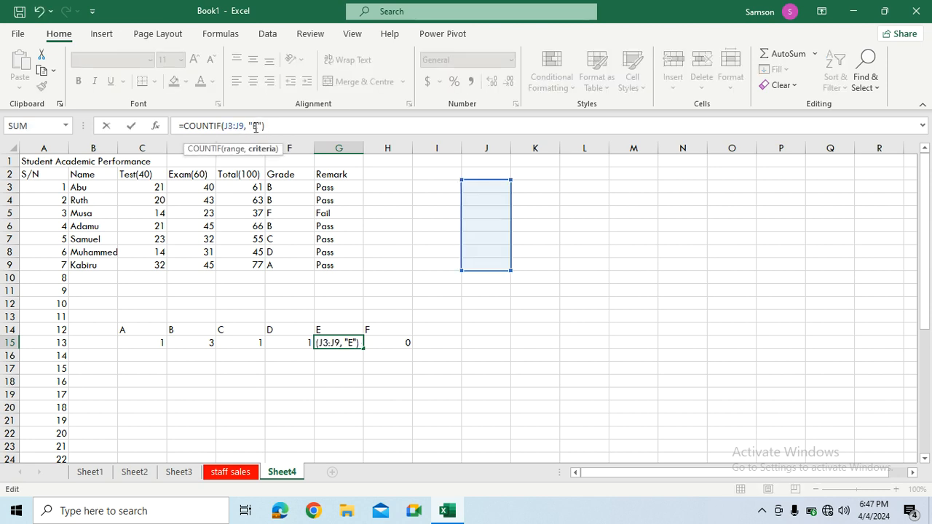
{"action": "left_click_drag", "start_coordinate": [227, 125], "coordinate": [232, 125]}
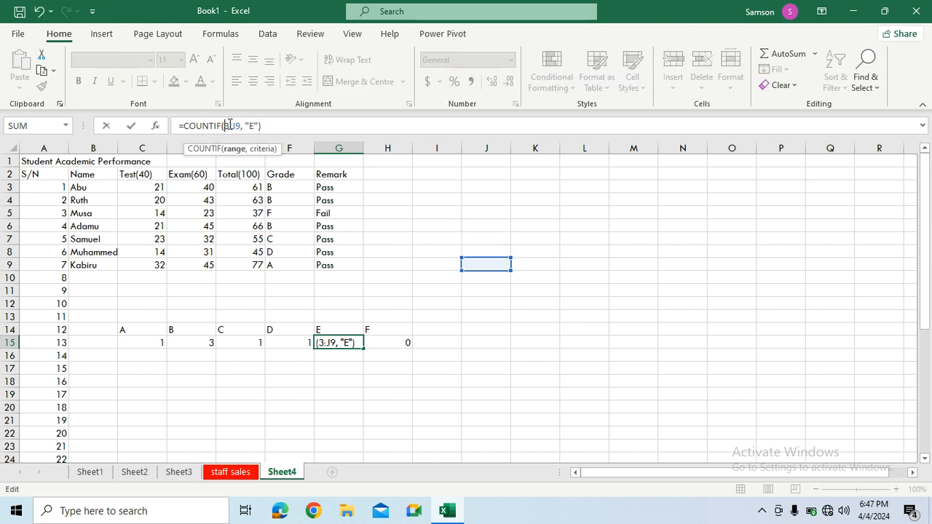
{"action": "type", "text": "F"}
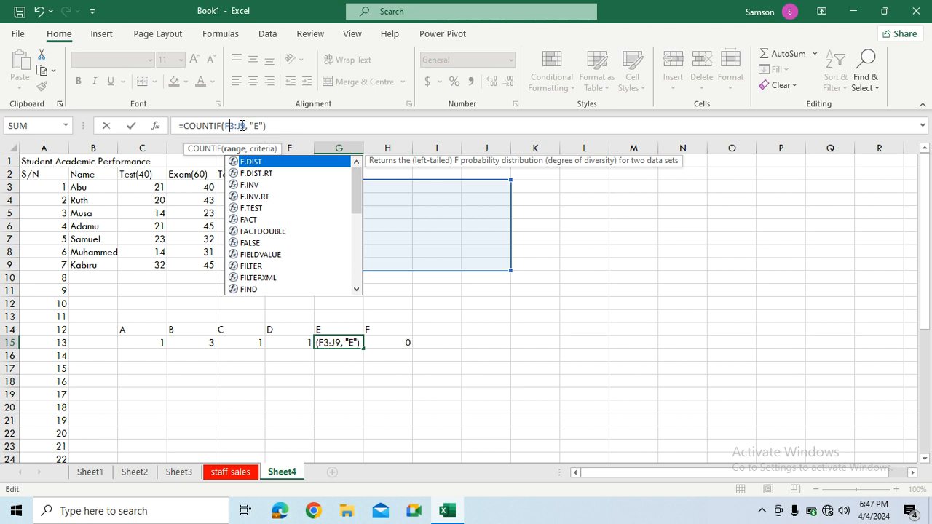
{"action": "left_click_drag", "start_coordinate": [239, 126], "coordinate": [243, 125]}
{"action": "type", "text": "F"}
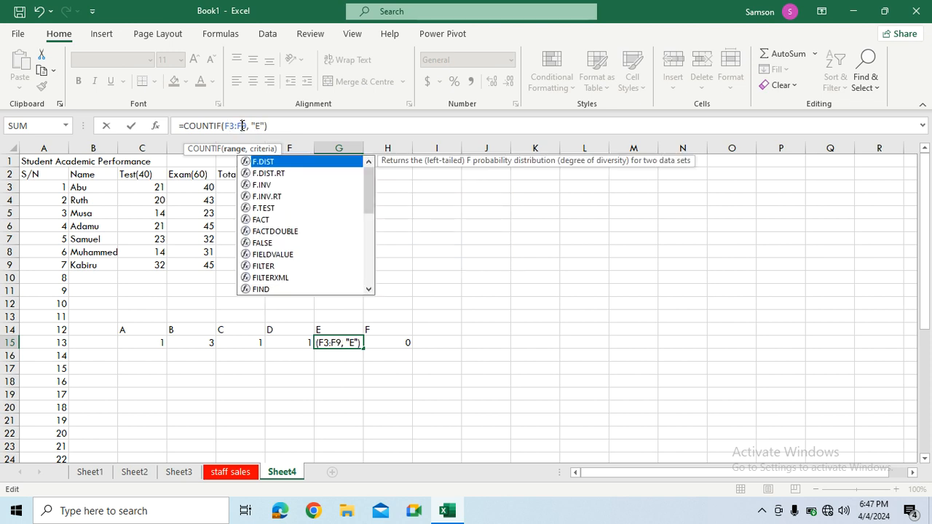
{"action": "key", "text": "Return"}
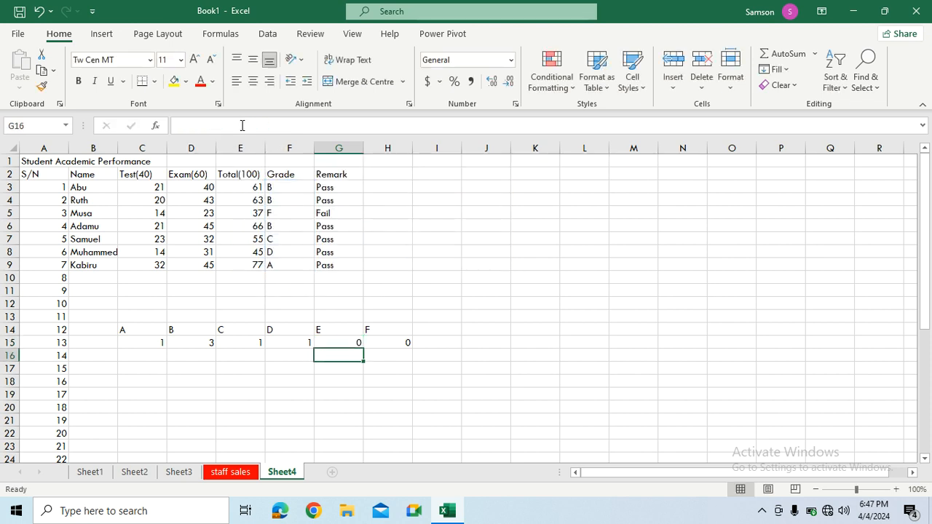
- Correct the COUNTIF formula in H15 to use the range F3:F9 and the criterion "F"
{"action": "left_click", "coordinate": [393, 342]}
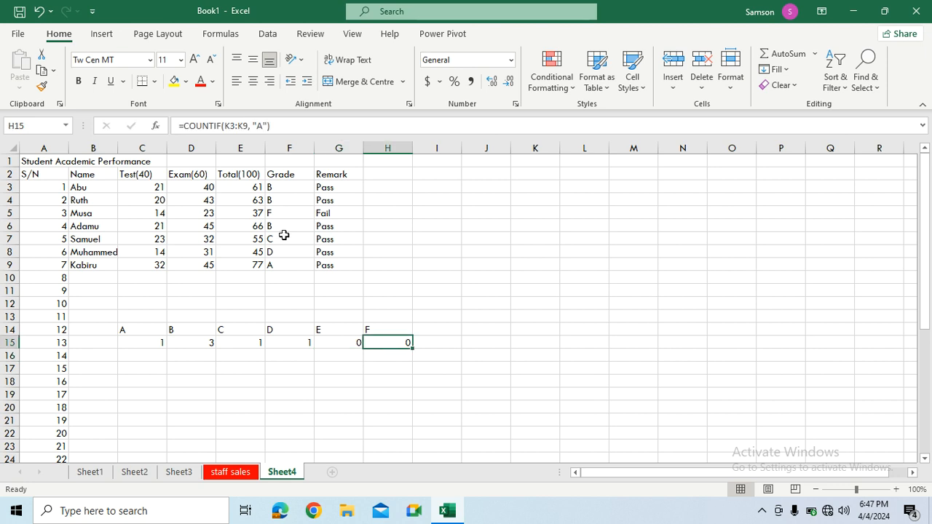
{"action": "left_click", "coordinate": [227, 126]}
{"action": "key", "text": "Delete"}
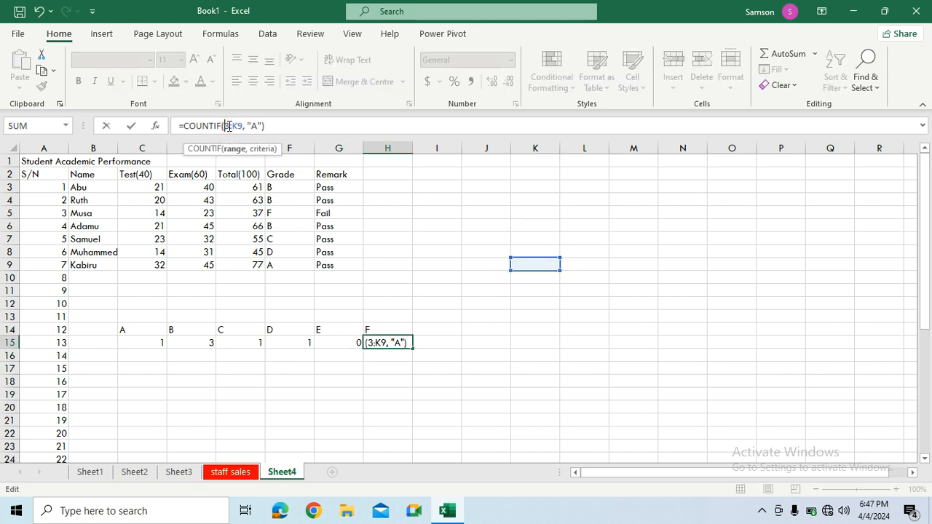
{"action": "type", "text": "F"}
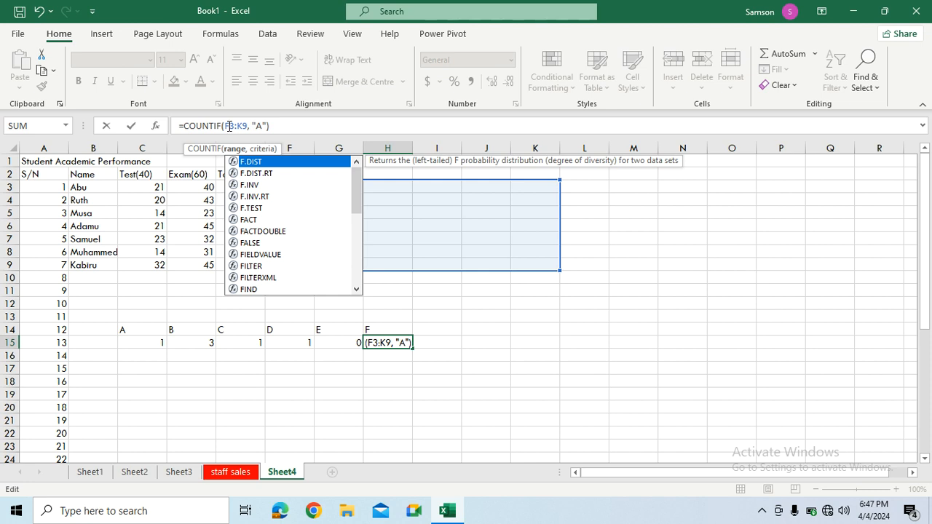
{"action": "left_click", "coordinate": [244, 125]}
{"action": "key", "text": "BackSpace"}
{"action": "type", "text": "F"}
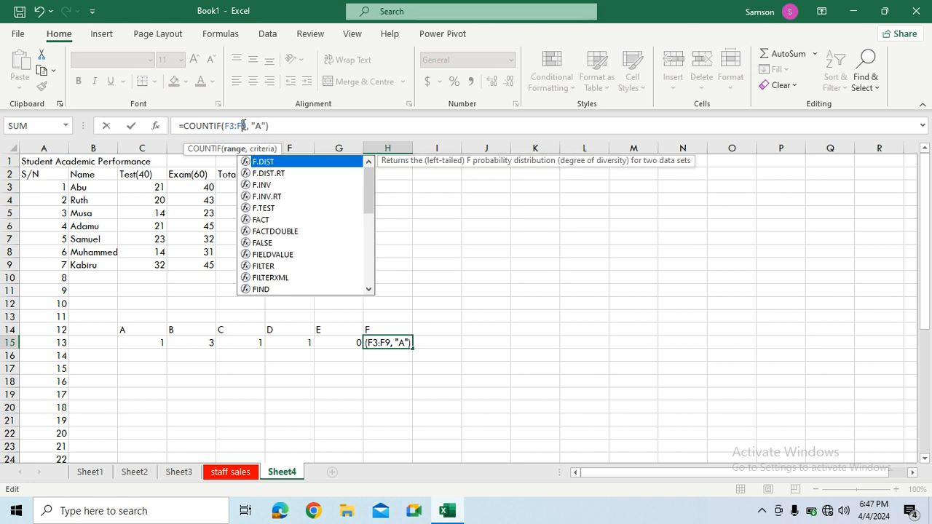
{"action": "left_click", "coordinate": [262, 126]}
{"action": "key", "text": "BackSpace"}
{"action": "type", "text": "F"}
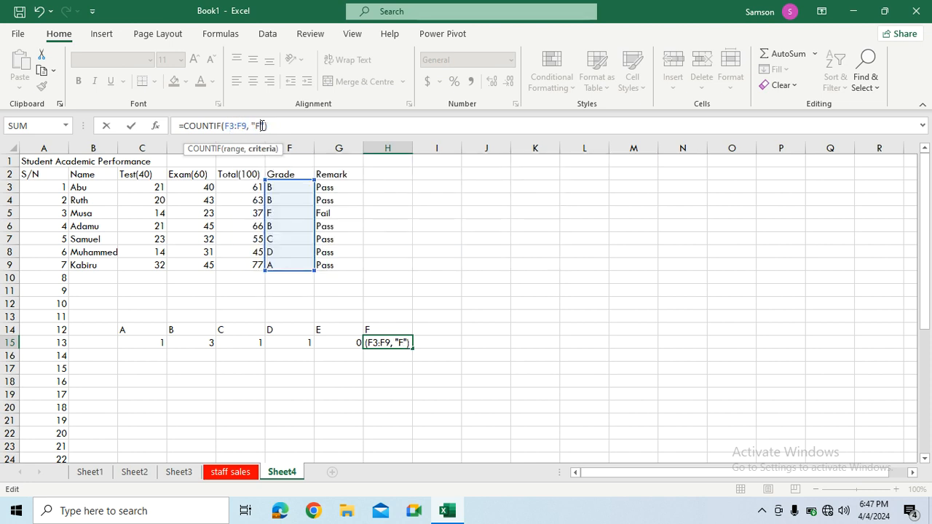
{"action": "key", "text": "Return"}
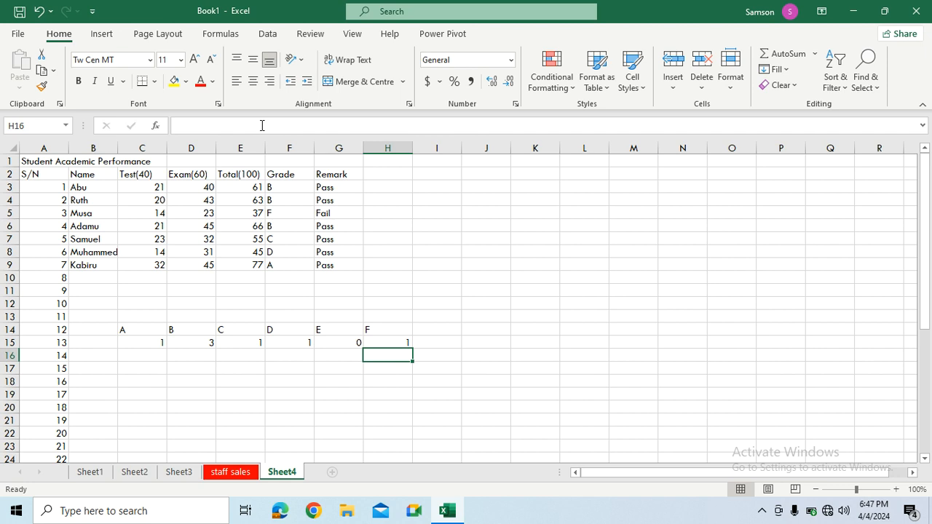
- Label the row of grade counts by entering TOTAL in B15
{"action": "left_click", "coordinate": [91, 343]}
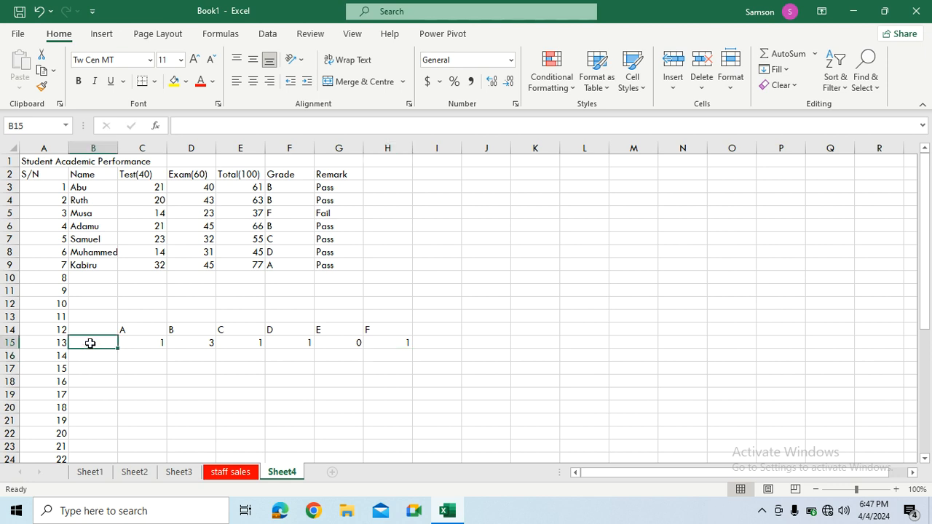
{"action": "type", "text": "tOR"}
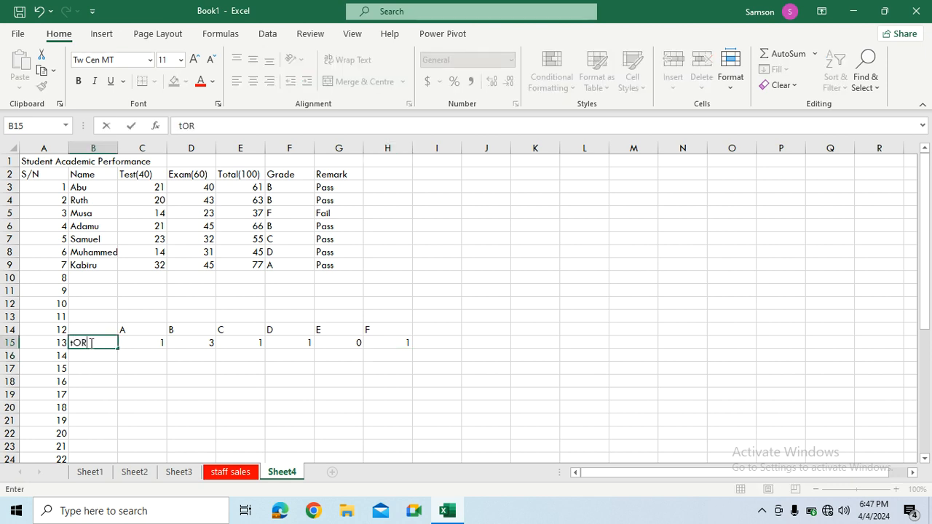
{"action": "key", "text": "BackSpace"}
{"action": "key", "text": "BackSpace"}
{"action": "type", "text": "OTA"}
- Label the row of grade letters by entering GRADE in B14
{"action": "left_click", "coordinate": [85, 329]}
{"action": "type", "text": "g"}
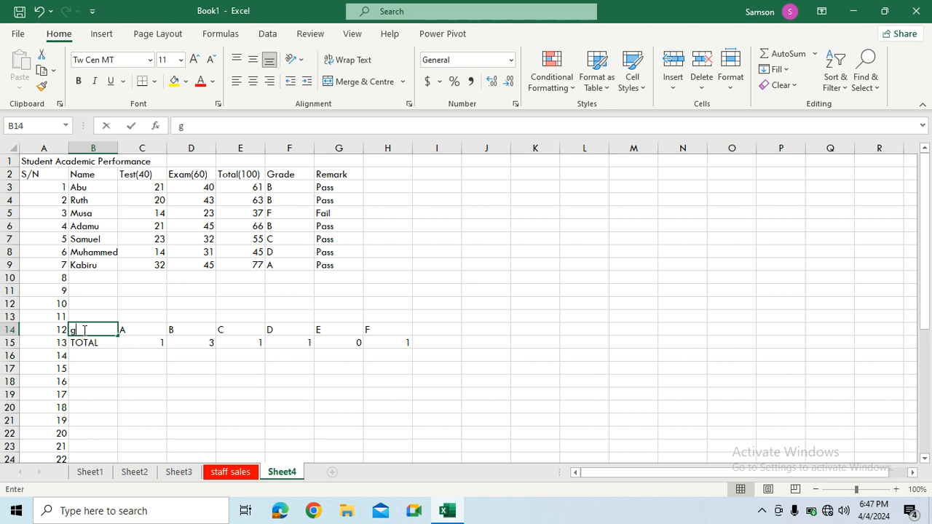
{"action": "type", "text": "RADE"}
{"action": "key", "text": "BackSpace"}
{"action": "key", "text": "BackSpace"}
{"action": "key", "text": "BackSpace"}
{"action": "key", "text": "BackSpace"}
{"action": "key", "text": "BackSpace"}
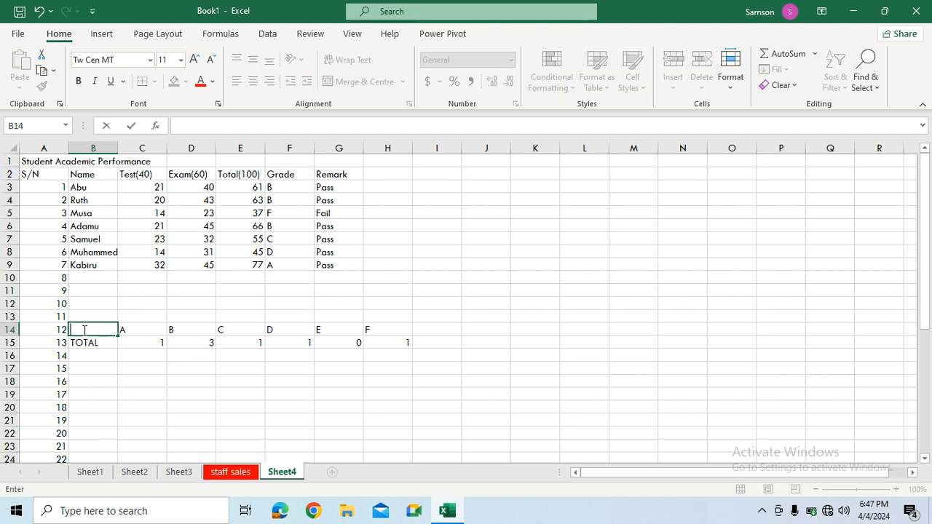
{"action": "type", "text": "GRADE"}
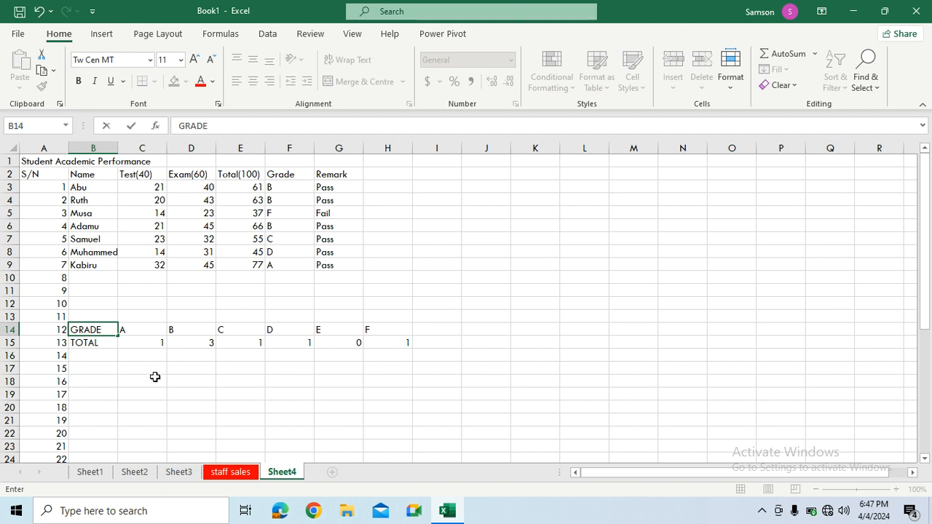
- Add a TOTAL heading in I14 and sum the grade counts in I15 with =SUM(C15:H15)
{"action": "left_click", "coordinate": [429, 331]}
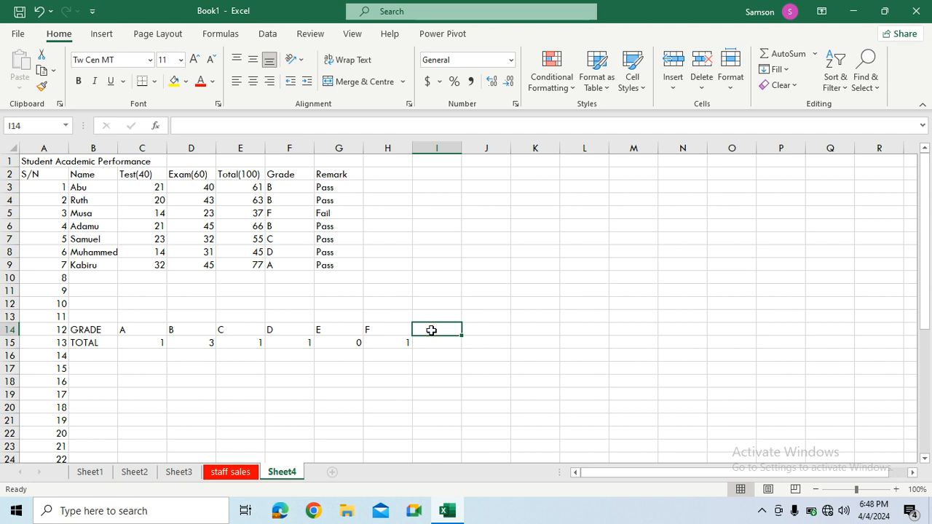
{"action": "type", "text": "TOTAL"}
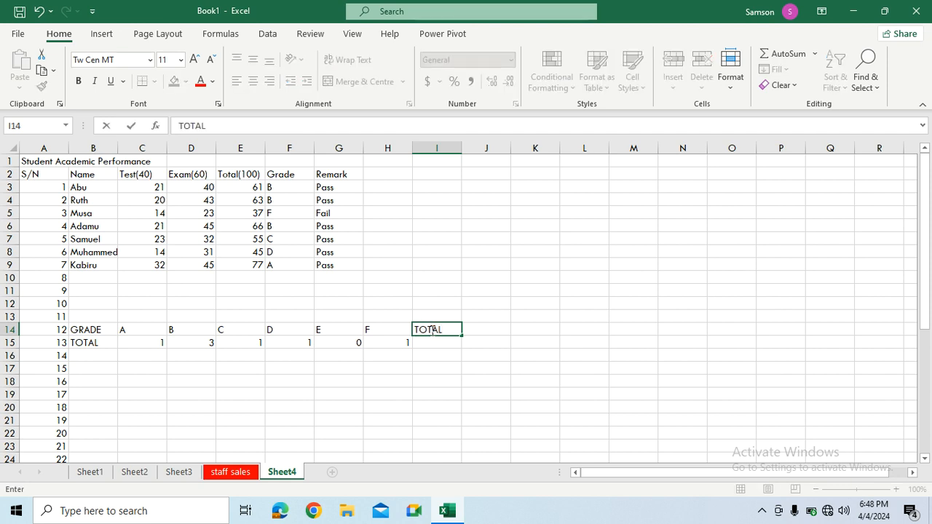
{"action": "left_click", "coordinate": [423, 343]}
{"action": "type", "text": "="}
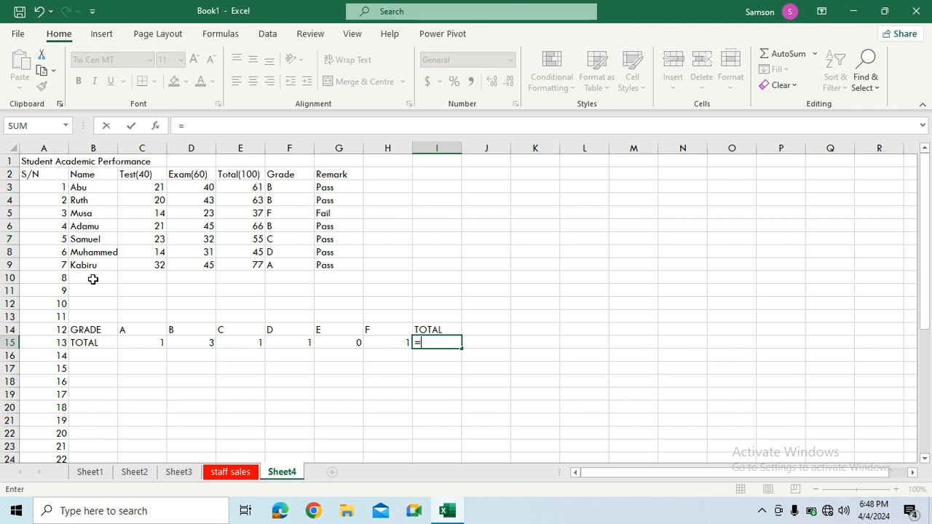
{"action": "left_click", "coordinate": [44, 125]}
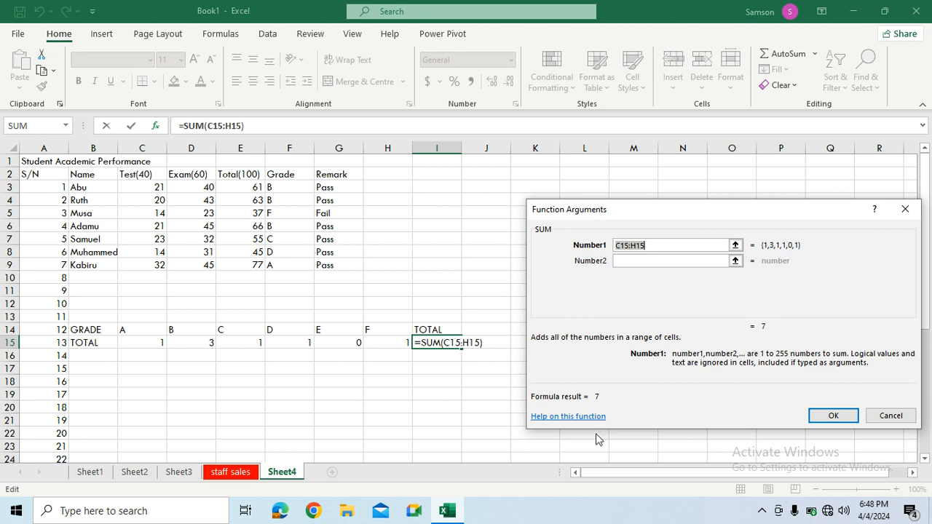
{"action": "left_click", "coordinate": [830, 416]}
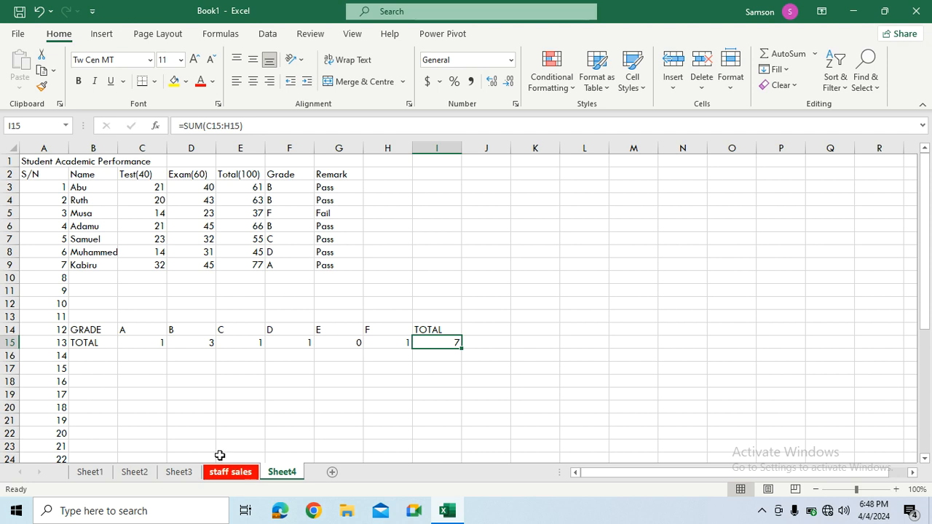
- Enter the label TOTAL in D11 below the student table
{"action": "left_click", "coordinate": [203, 290]}
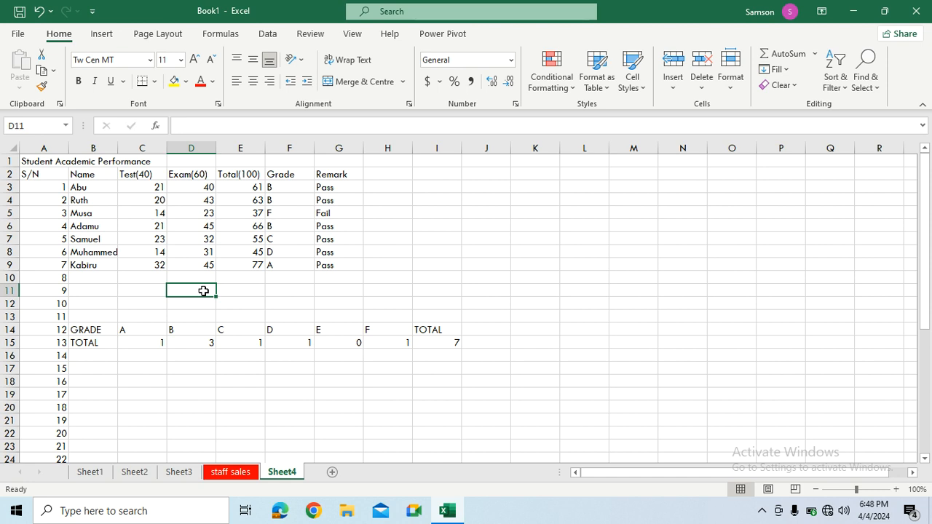
{"action": "type", "text": "TPTA"}
{"action": "key", "text": "BackSpace"}
{"action": "key", "text": "BackSpace"}
{"action": "key", "text": "BackSpace"}
{"action": "type", "text": "OT"}
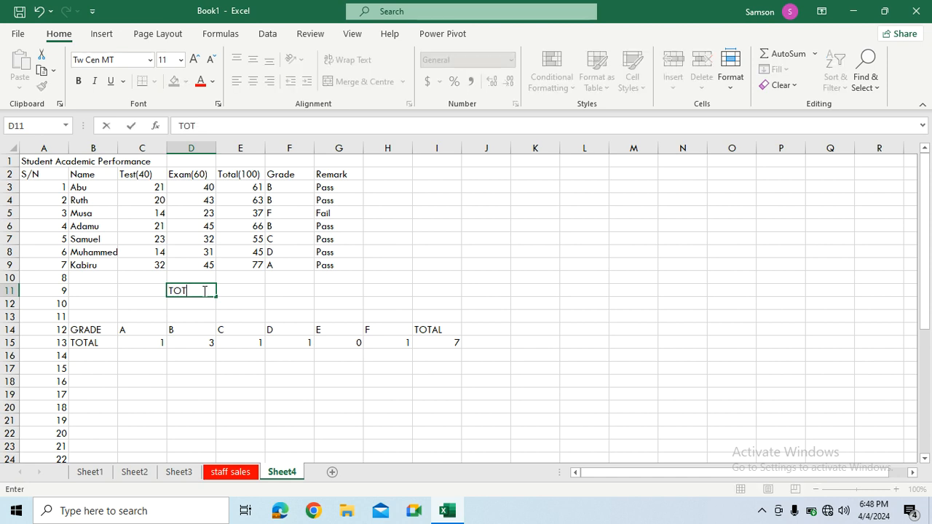
{"action": "type", "text": "AL"}
- Start a =COUNT formula in E11 and review the descriptions of the suggested counting functions
{"action": "left_click", "coordinate": [237, 292]}
{"action": "type", "text": "="}
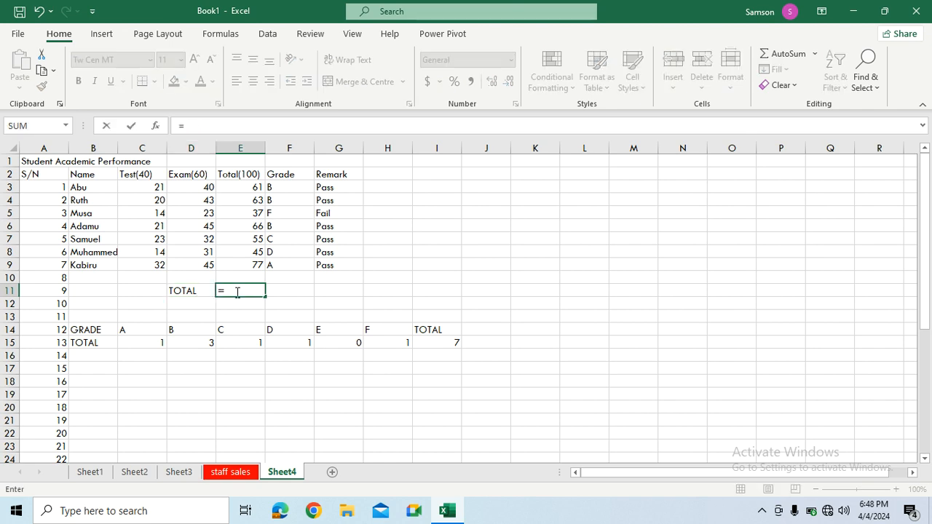
{"action": "type", "text": "COUNT"}
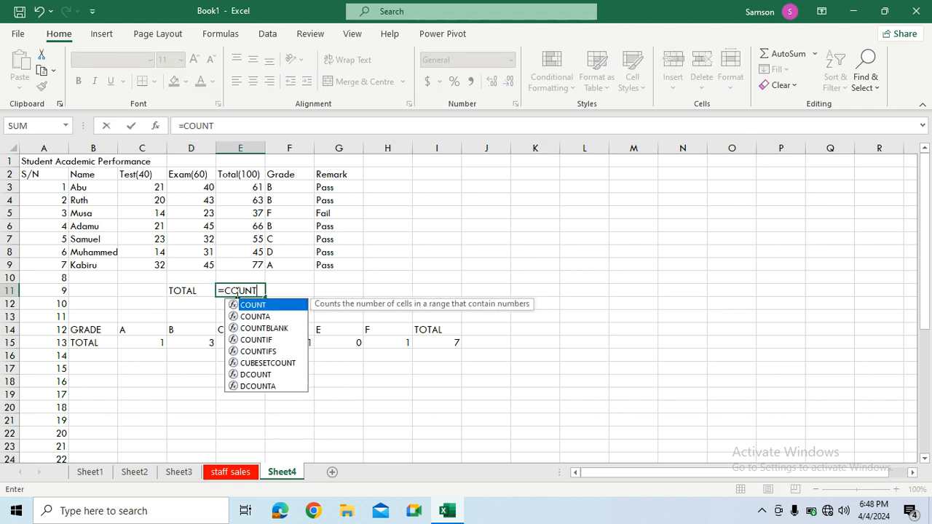
{"action": "left_click", "coordinate": [253, 318]}
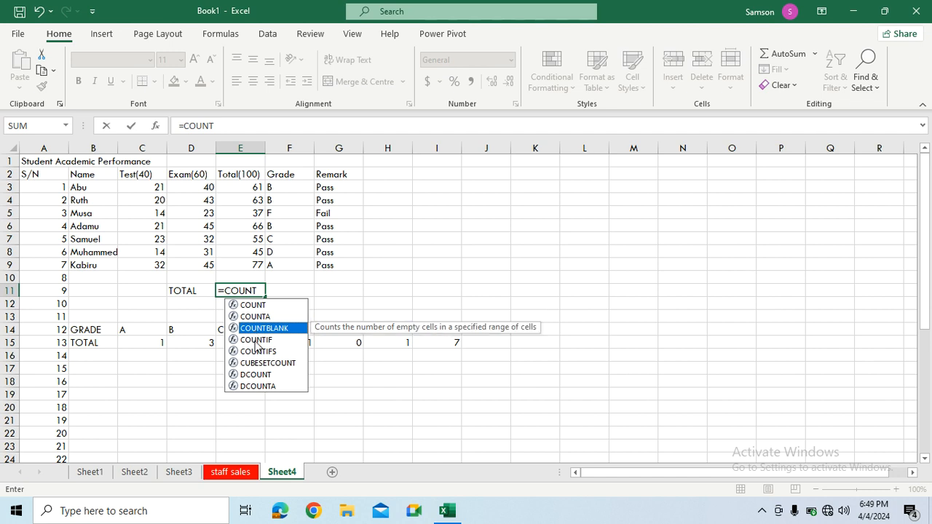
{"action": "left_click", "coordinate": [254, 340]}
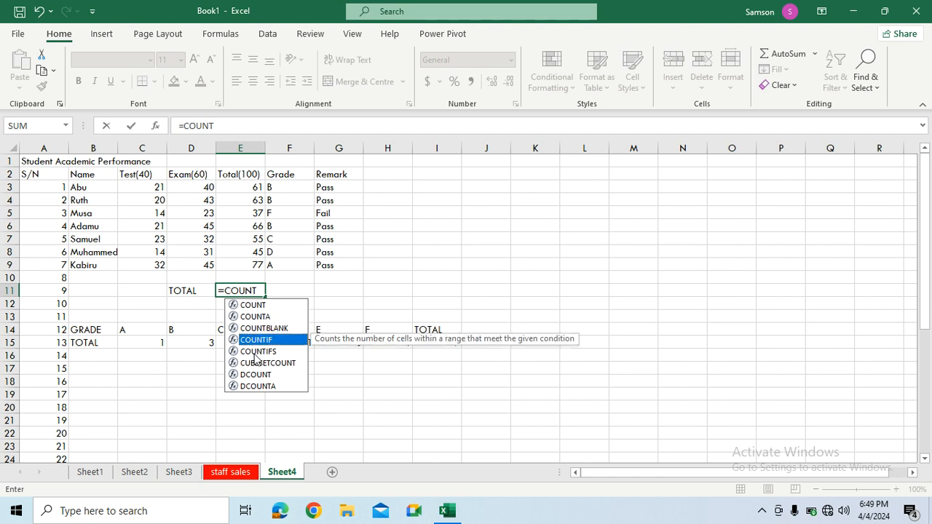
{"action": "left_click", "coordinate": [255, 352]}
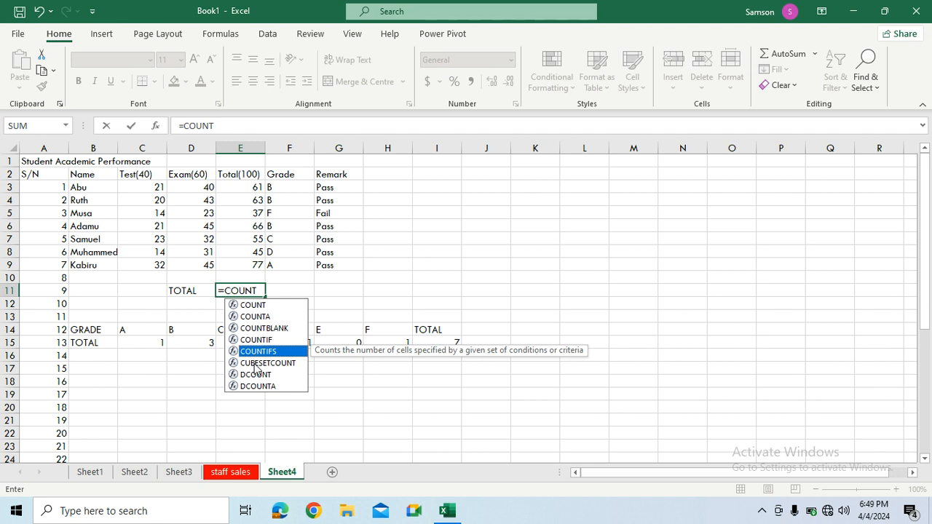
{"action": "left_click", "coordinate": [255, 362]}
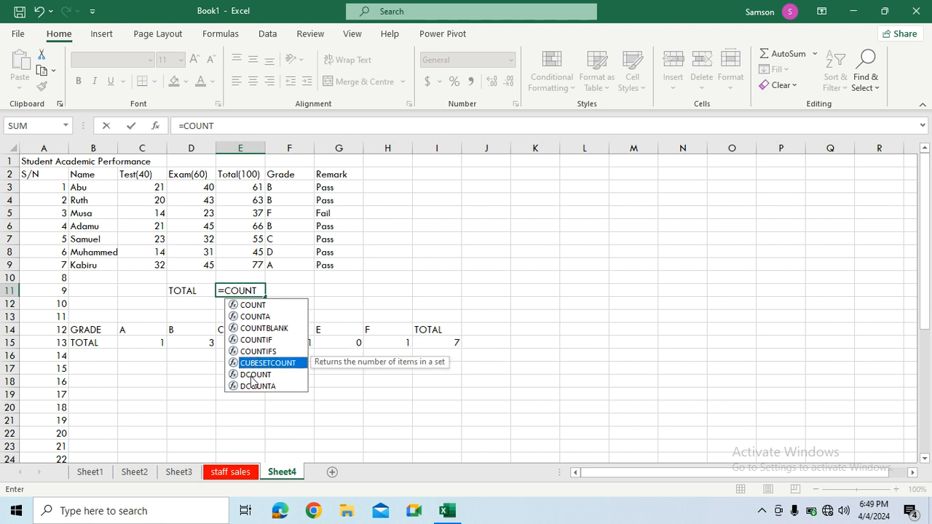
{"action": "left_click", "coordinate": [254, 374]}
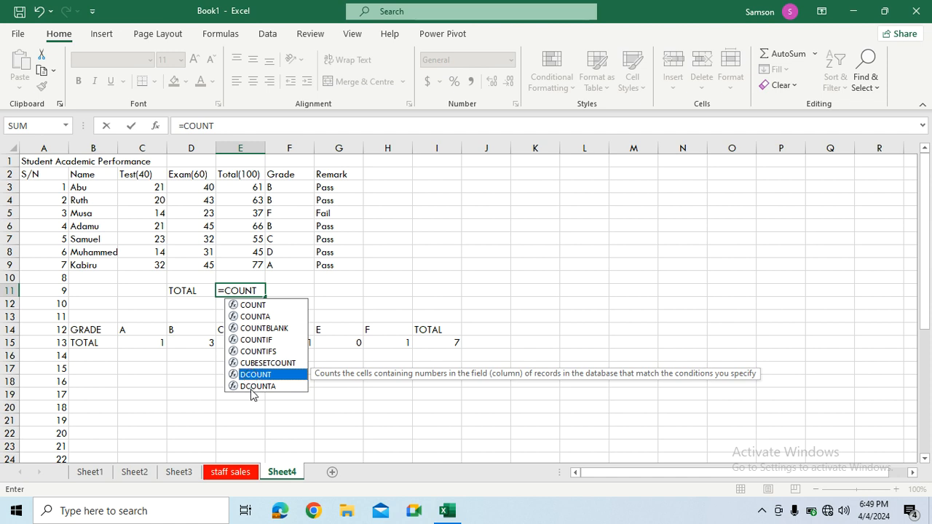
{"action": "left_click", "coordinate": [251, 385]}
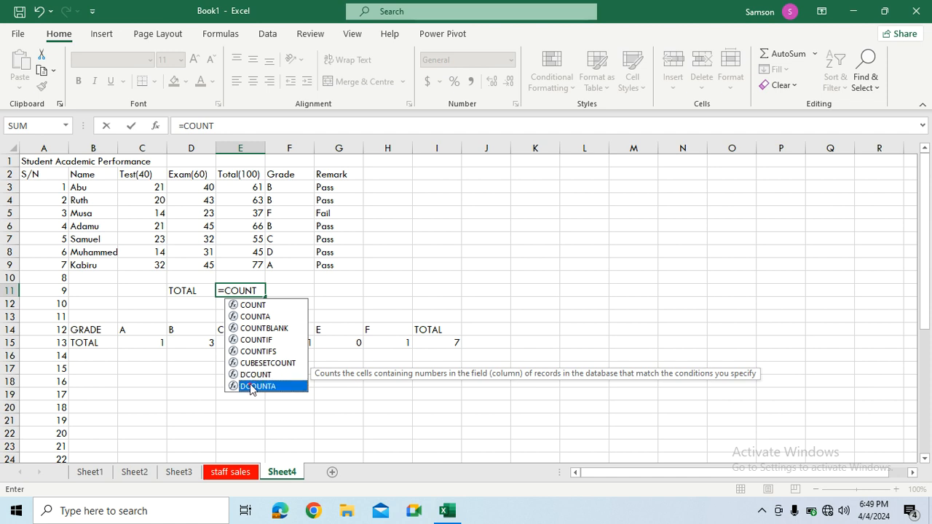
{"action": "left_click", "coordinate": [255, 305]}
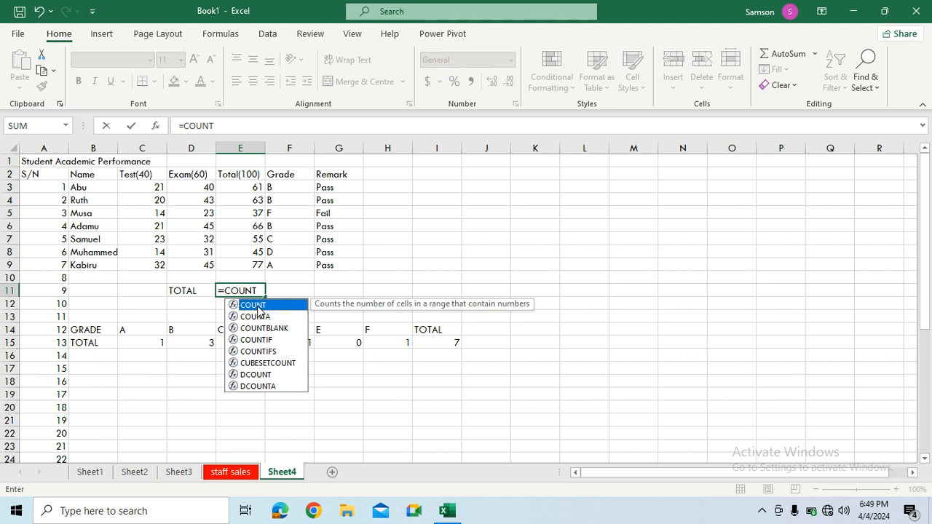
- Complete the formula in E11 as =COUNT(E3:E9) to count the students' total scores
{"action": "left_click", "coordinate": [218, 129]}
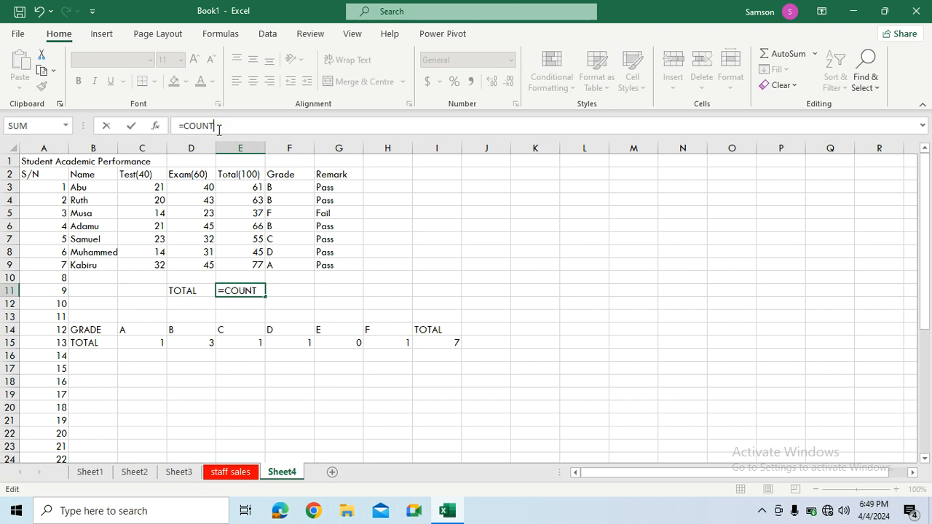
{"action": "type", "text": "("}
{"action": "left_click_drag", "start_coordinate": [241, 186], "coordinate": [239, 265]}
{"action": "left_click", "coordinate": [244, 126]}
{"action": "type", "text": ")"}
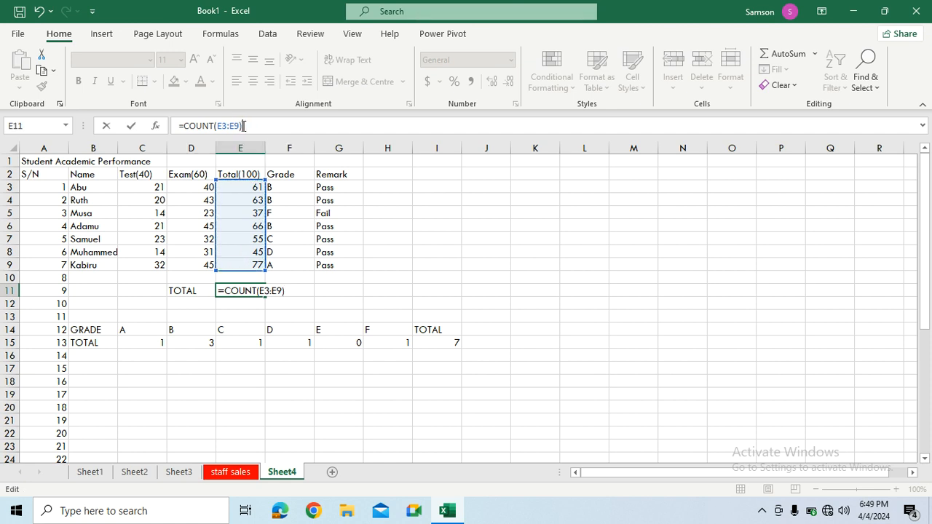
{"action": "key", "text": "Return"}
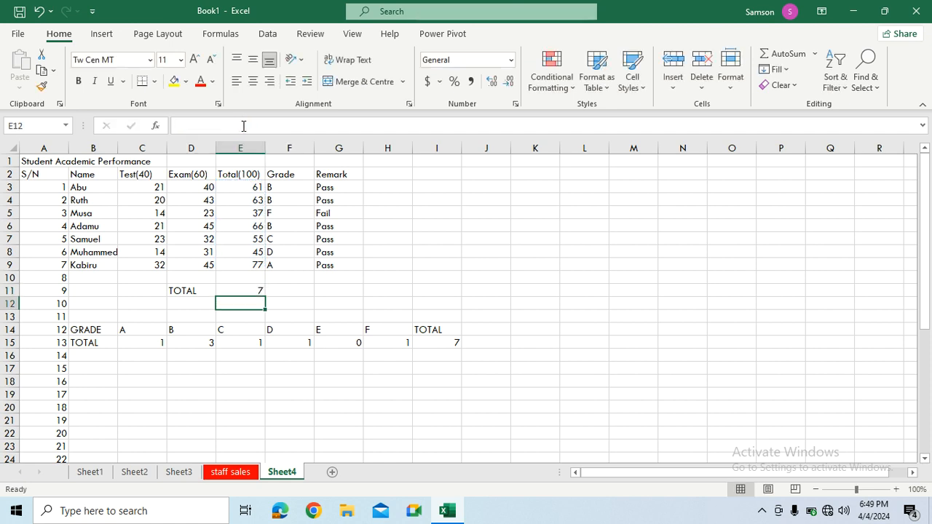
- Enter the label BLANK in D12 below the TOTAL label
{"action": "left_click", "coordinate": [197, 304]}
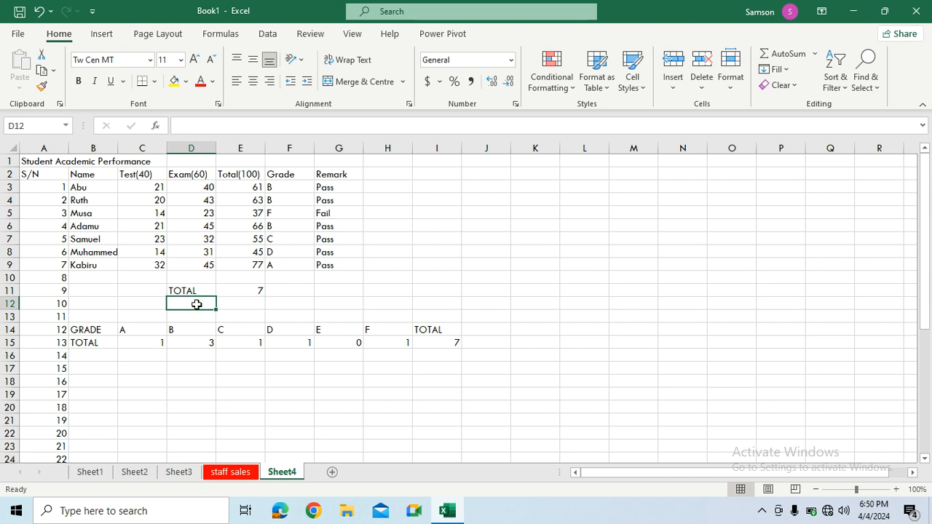
{"action": "left_click", "coordinate": [233, 290]}
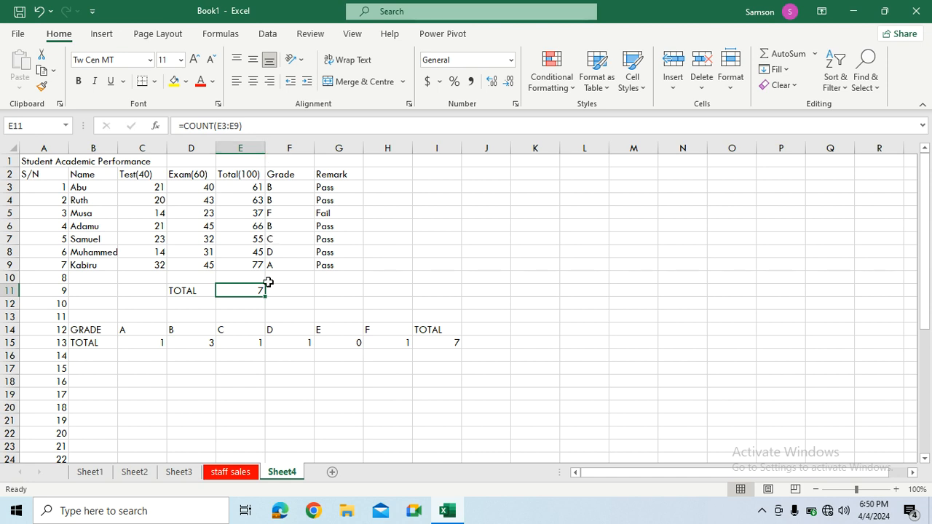
{"action": "left_click", "coordinate": [196, 302]}
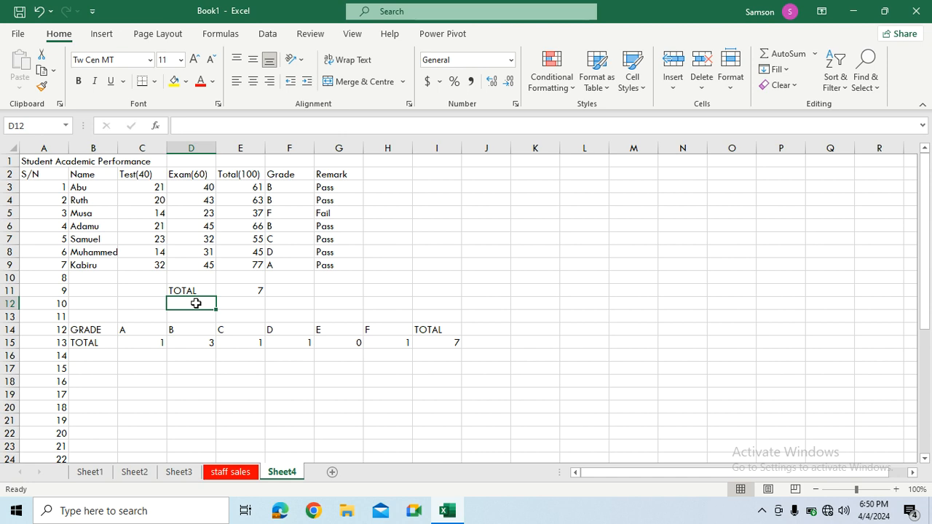
{"action": "type", "text": "BLANK"}
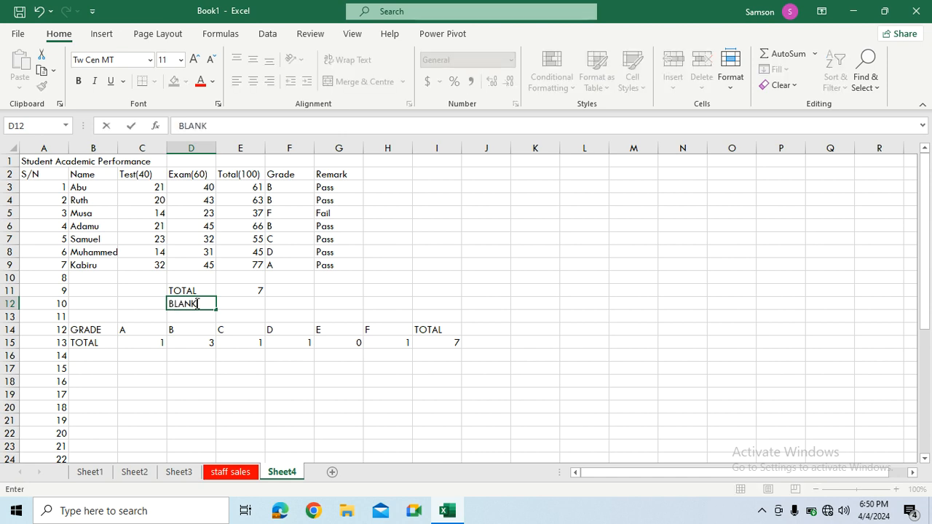
- Count the empty cells of the Total(100) column in E12 with =COUNTBLANK(E3:E10)
{"action": "left_click", "coordinate": [242, 306]}
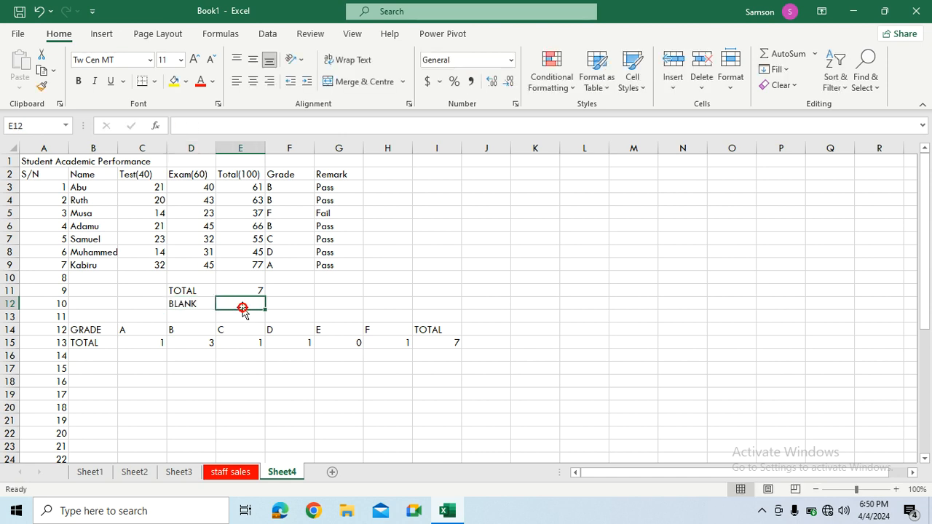
{"action": "type", "text": "-"}
{"action": "key", "text": "BackSpace"}
{"action": "type", "text": "=C"}
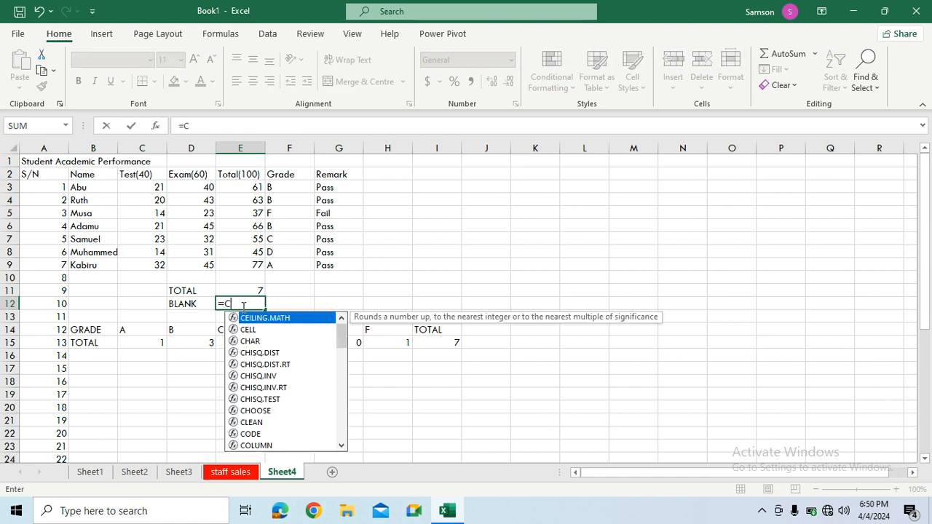
{"action": "type", "text": "OUNT"}
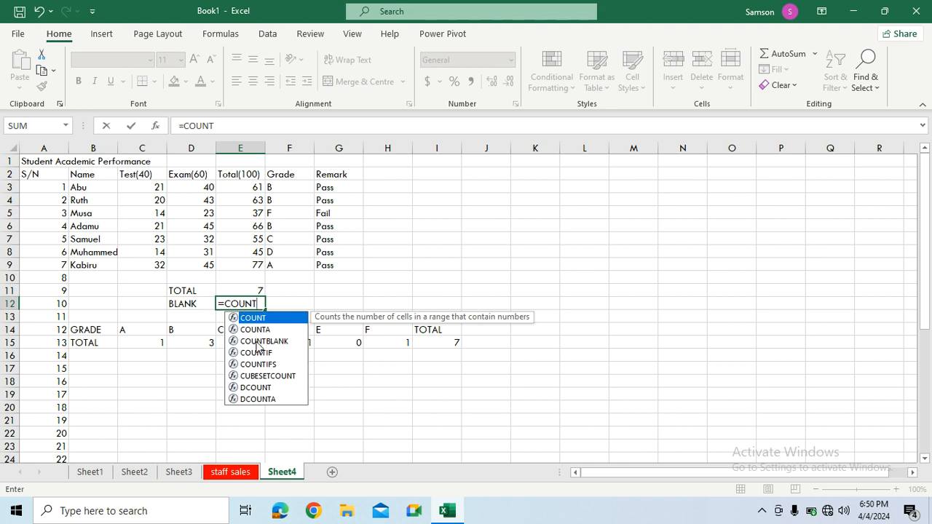
{"action": "left_click", "coordinate": [256, 342]}
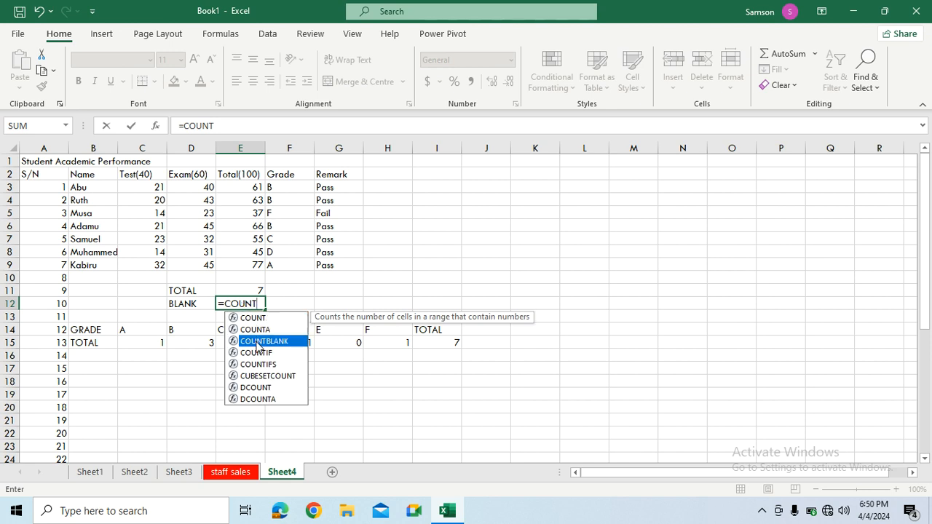
{"action": "double_click", "coordinate": [257, 342]}
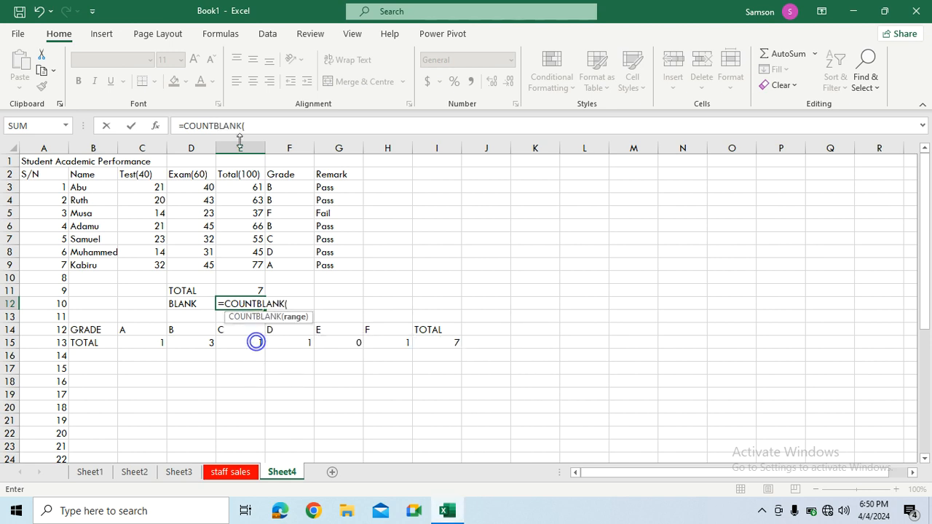
{"action": "left_click_drag", "start_coordinate": [248, 187], "coordinate": [246, 279]}
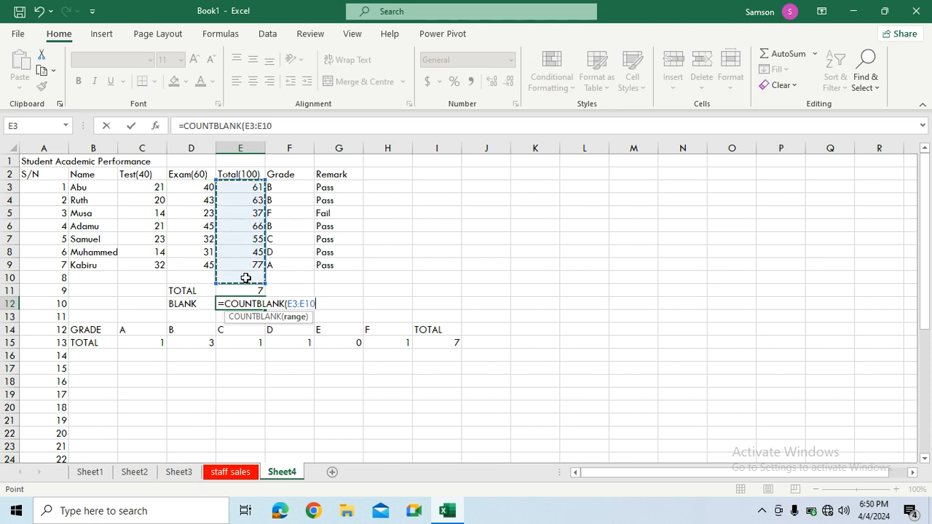
{"action": "left_click", "coordinate": [275, 126]}
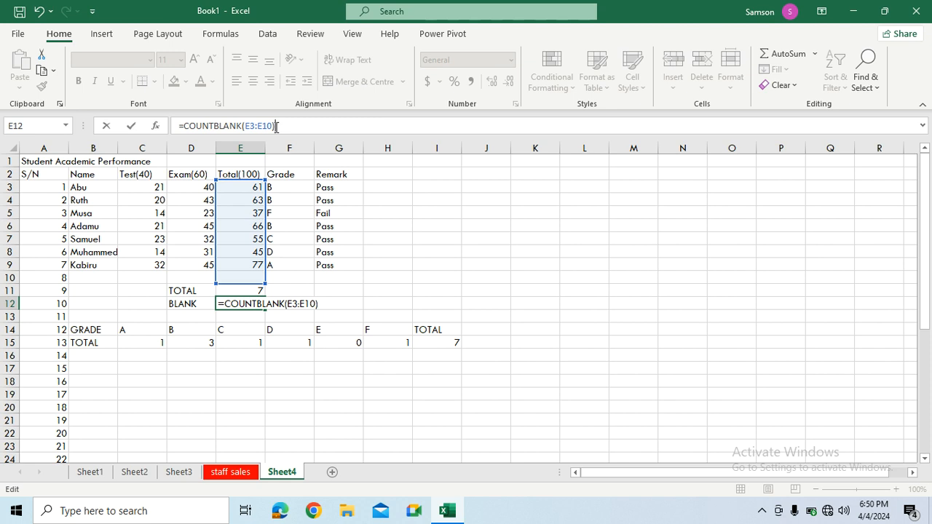
{"action": "key", "text": "Return"}
{"action": "left_click", "coordinate": [244, 275]}
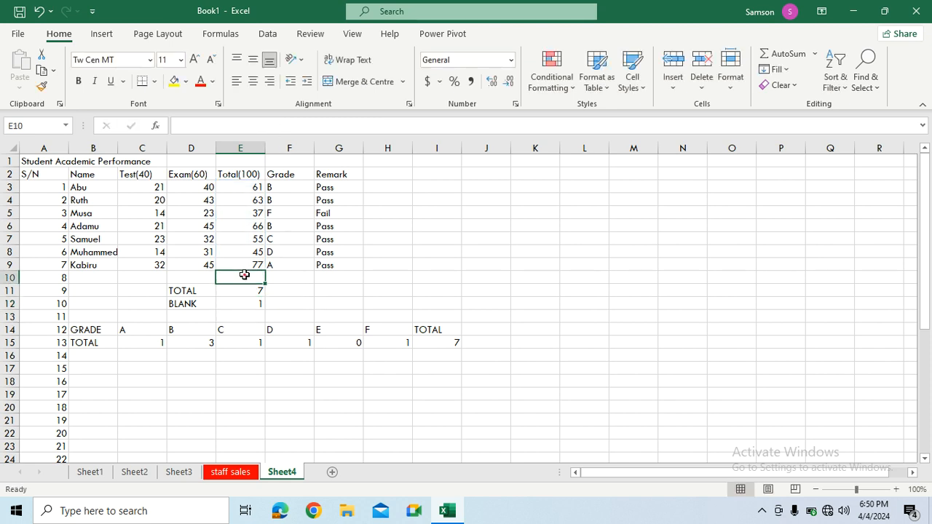
{"action": "left_click", "coordinate": [244, 275]}
- Enter the label COUNTA in D13 below the BLANK label
{"action": "left_click", "coordinate": [198, 315]}
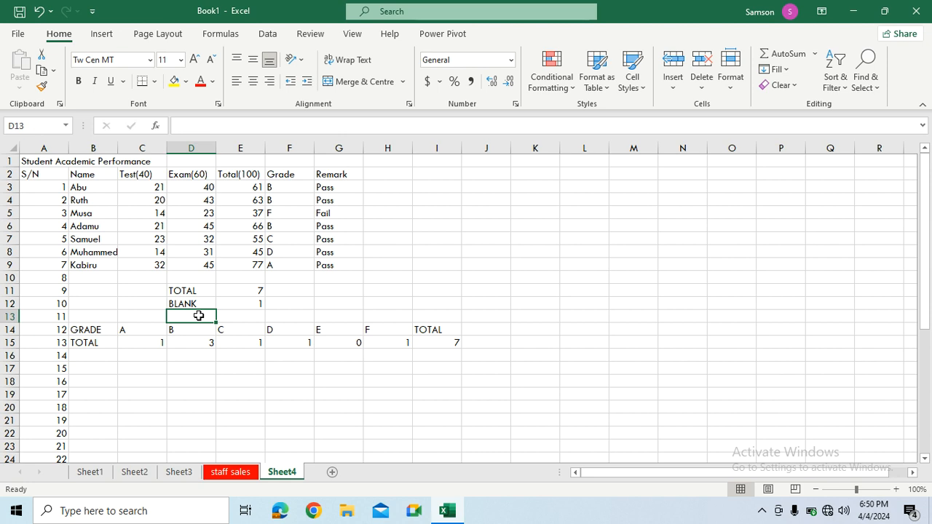
{"action": "type", "text": "COUNT"}
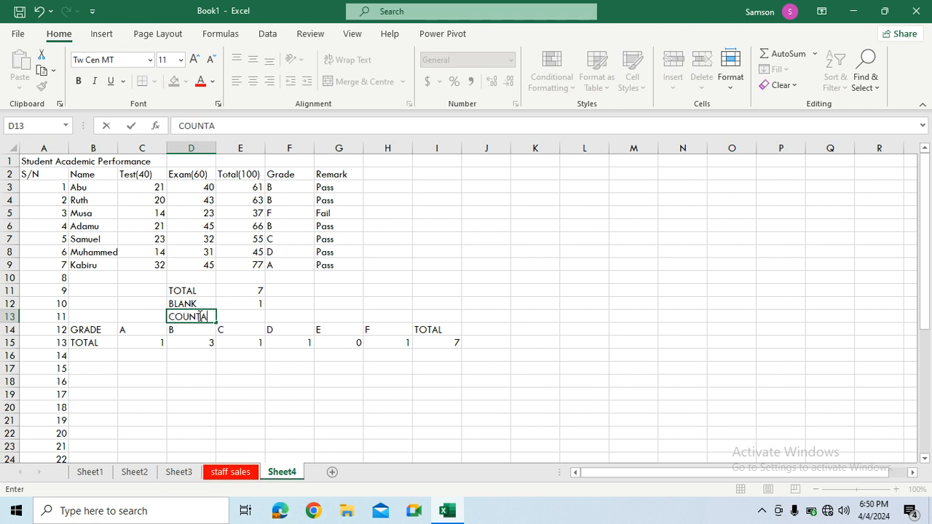
{"action": "type", "text": "A"}
- Count the non-empty cells of the Total(100) column in E13 with =COUNTA(E3:E10)
{"action": "left_click", "coordinate": [227, 317]}
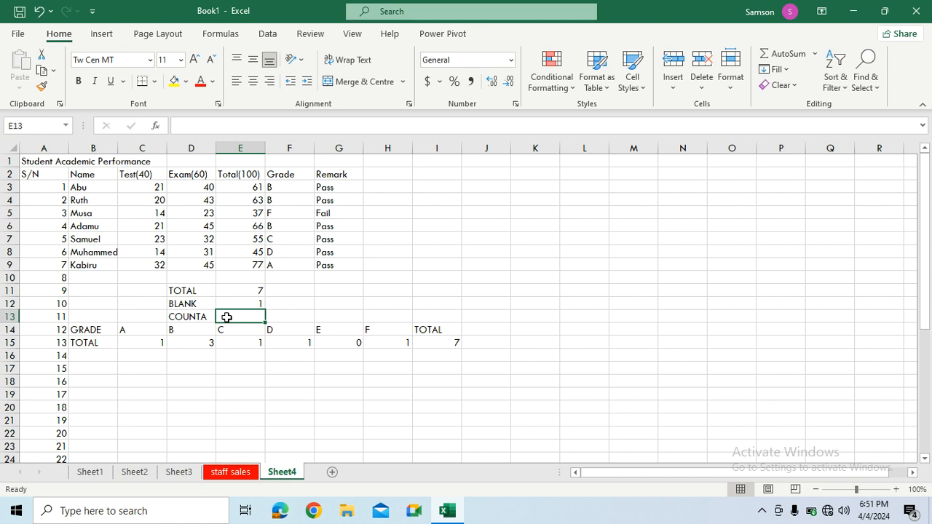
{"action": "type", "text": "="}
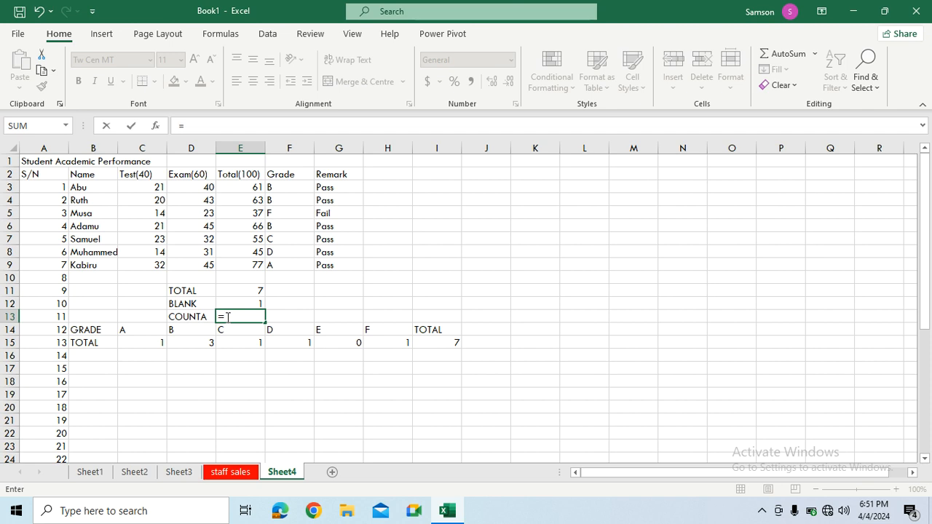
{"action": "type", "text": "COUNTA"}
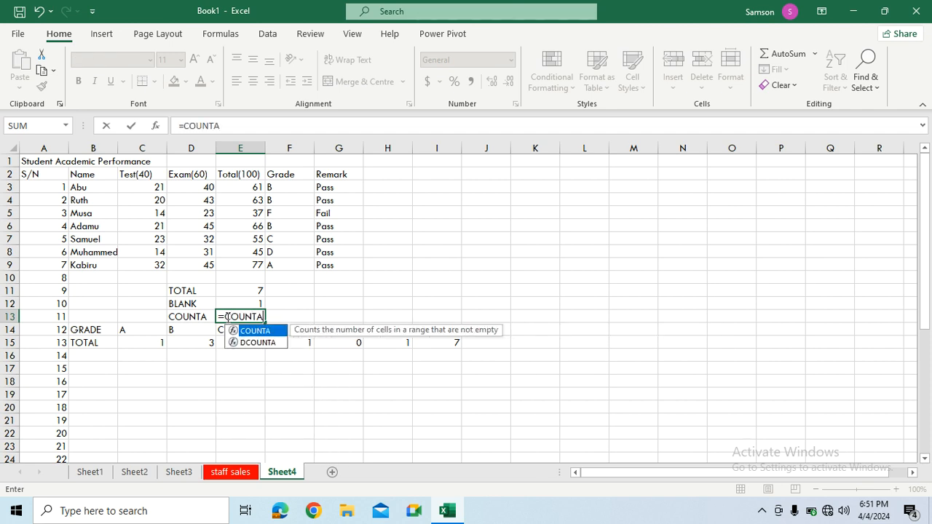
{"action": "type", "text": "("}
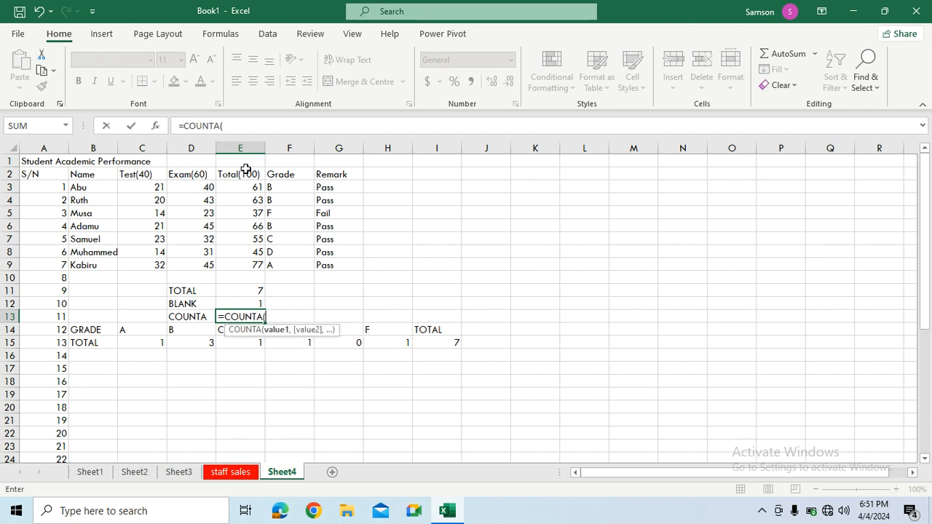
{"action": "left_click_drag", "start_coordinate": [238, 186], "coordinate": [238, 279]}
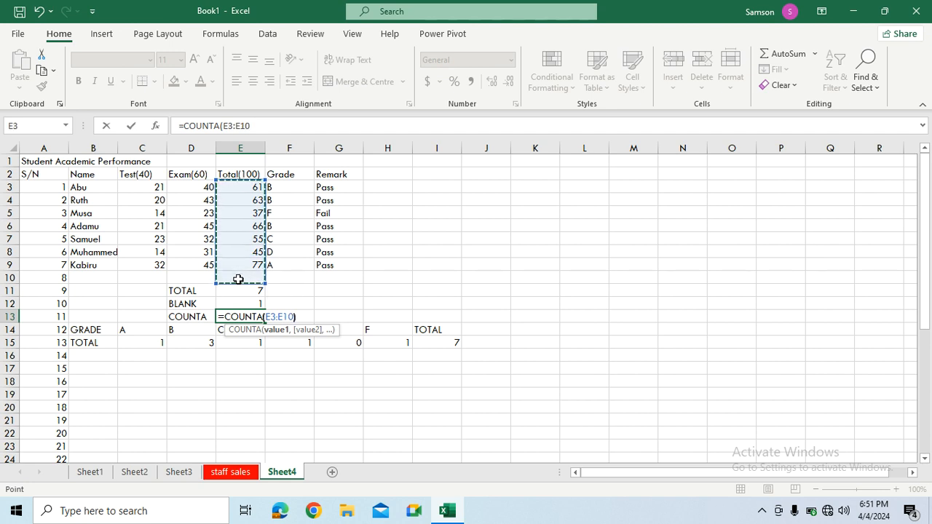
{"action": "type", "text": ")"}
{"action": "key", "text": "Return"}
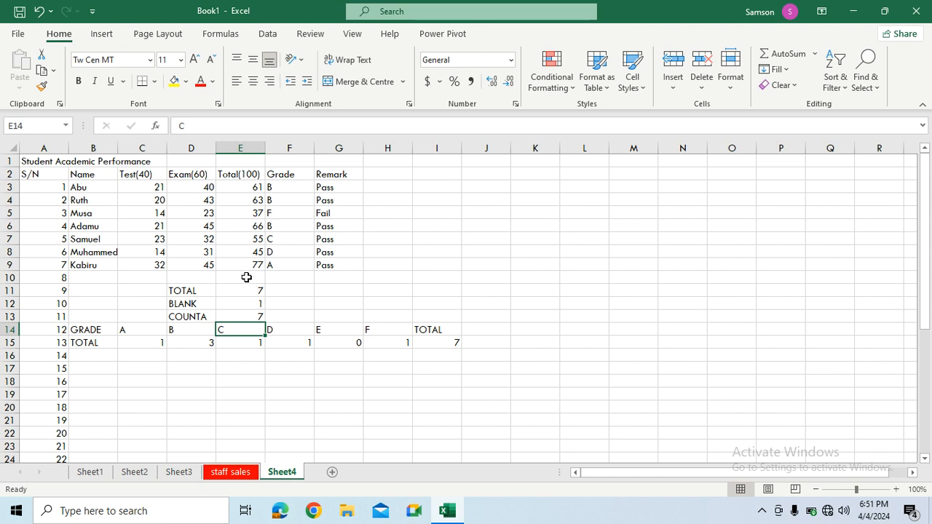
{"action": "left_click", "coordinate": [247, 277]}
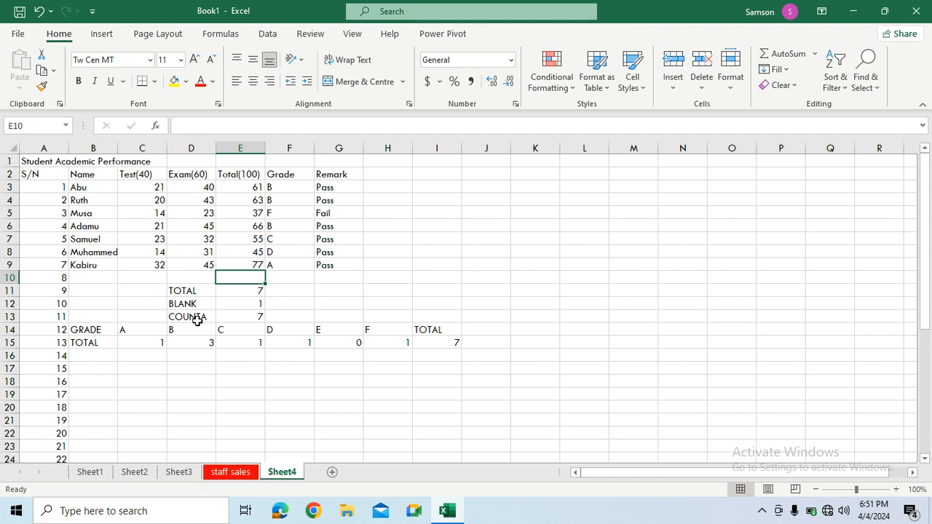
- Extend the range of the COUNT formula in E11 so it reads =COUNT(E3:E10)
{"action": "left_click", "coordinate": [249, 290]}
{"action": "left_click", "coordinate": [239, 127]}
{"action": "key", "text": "BackSpace"}
{"action": "type", "text": "1"}
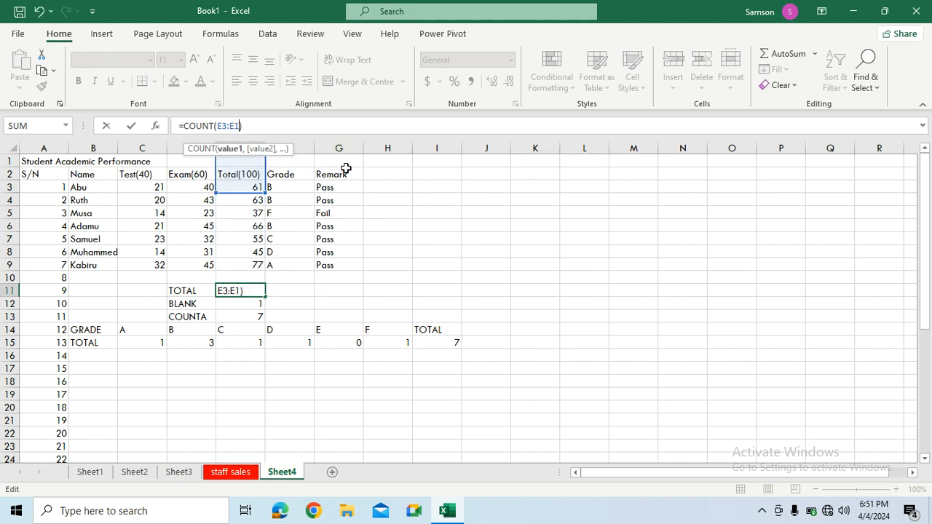
{"action": "type", "text": "0"}
{"action": "key", "text": "Return"}
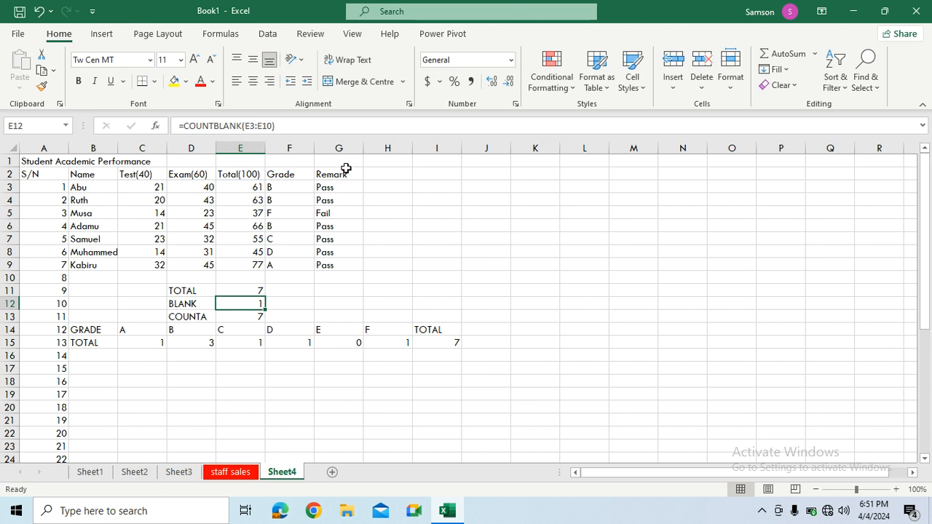
- Try to count the Total(100) scores in H11 with the formula =COUNT(*E3:E9)
{"action": "left_click", "coordinate": [249, 290]}
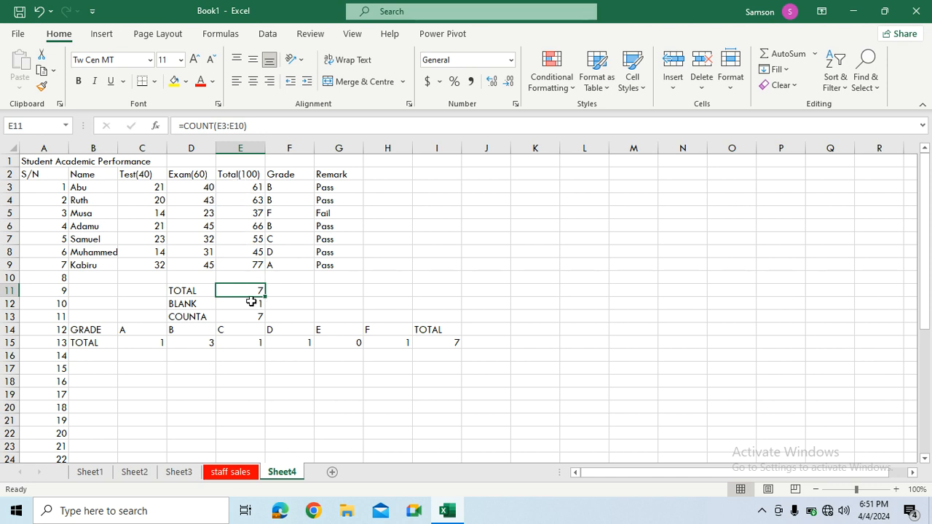
{"action": "left_click", "coordinate": [192, 291]}
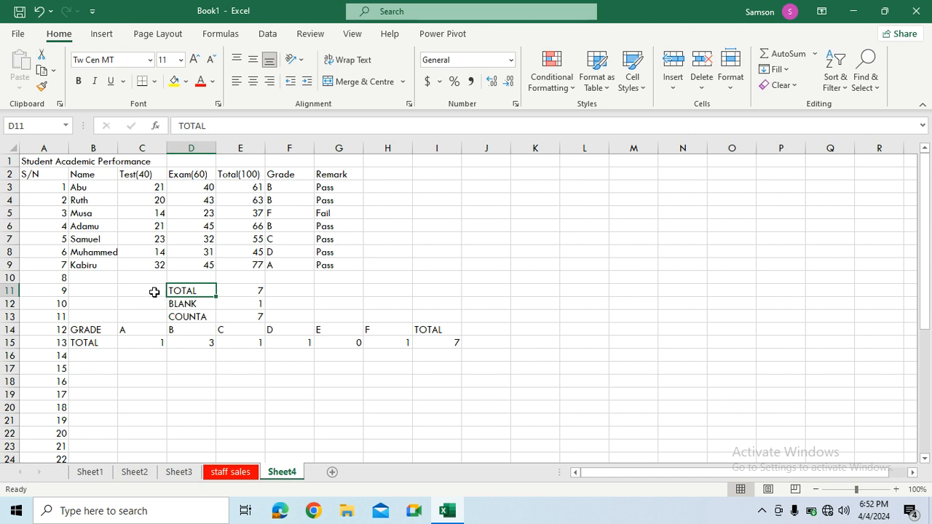
{"action": "left_click", "coordinate": [396, 292]}
{"action": "type", "text": "="}
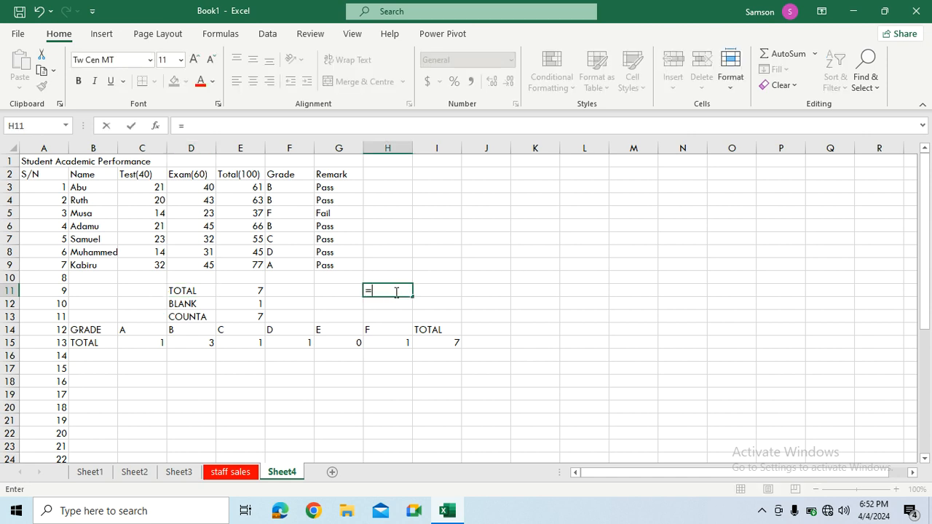
{"action": "type", "text": "COUNT"}
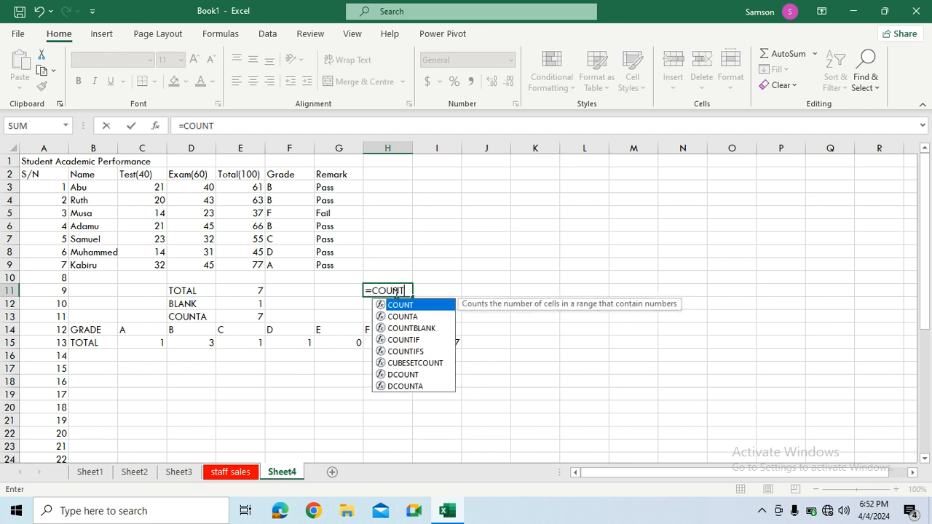
{"action": "type", "text": "(*"}
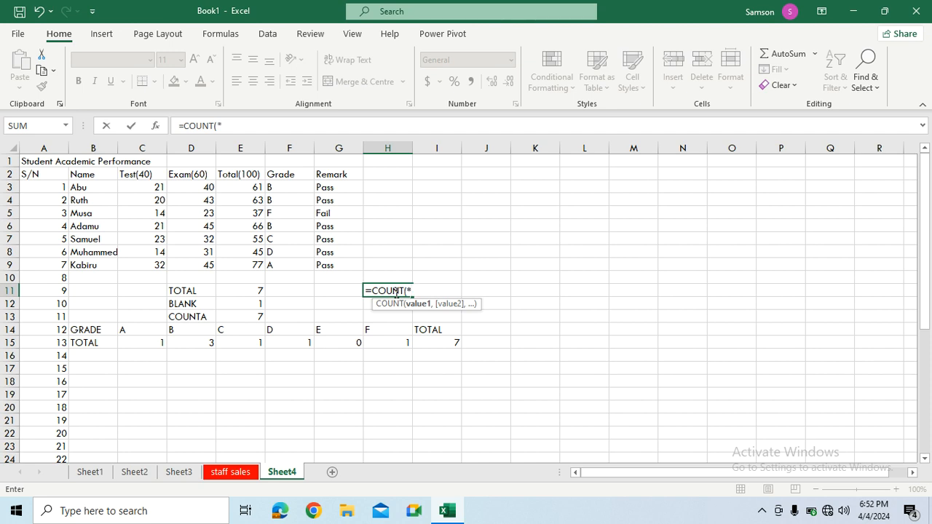
{"action": "left_click_drag", "start_coordinate": [241, 188], "coordinate": [245, 260]}
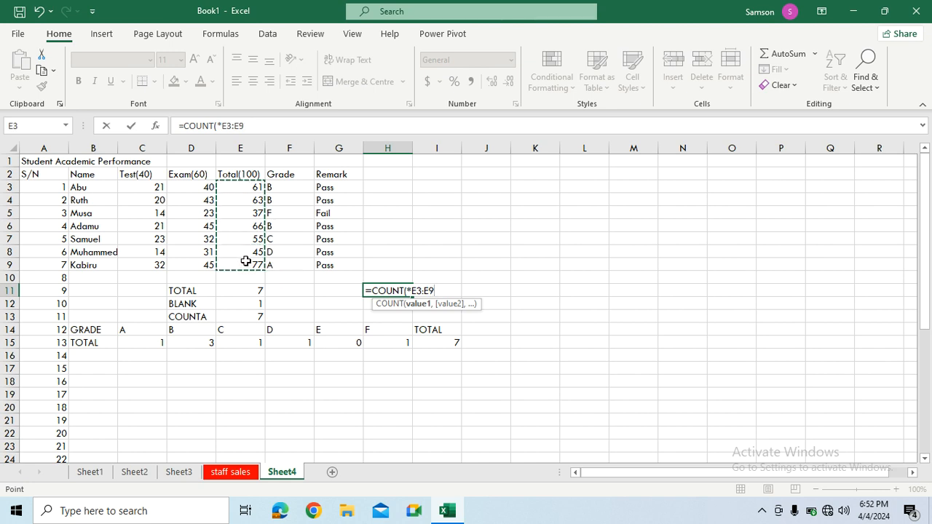
{"action": "type", "text": ")"}
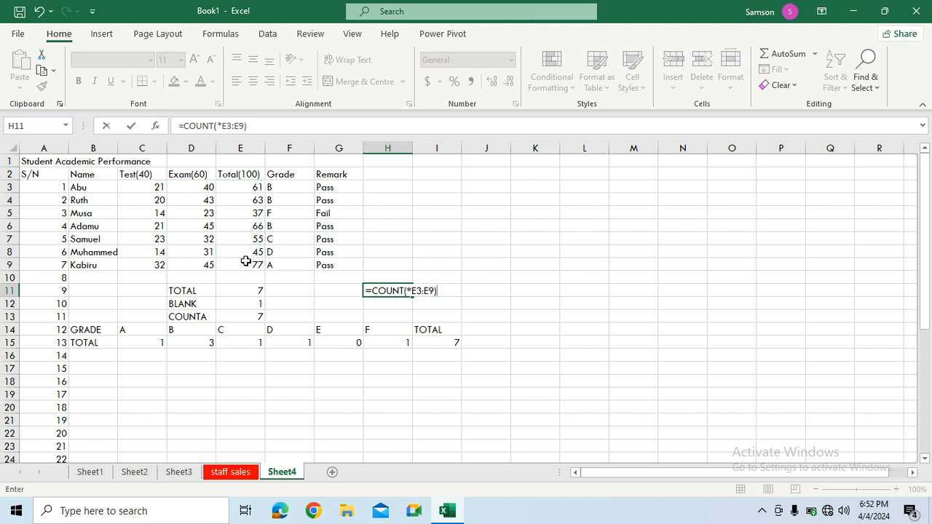
{"action": "key", "text": "Return"}
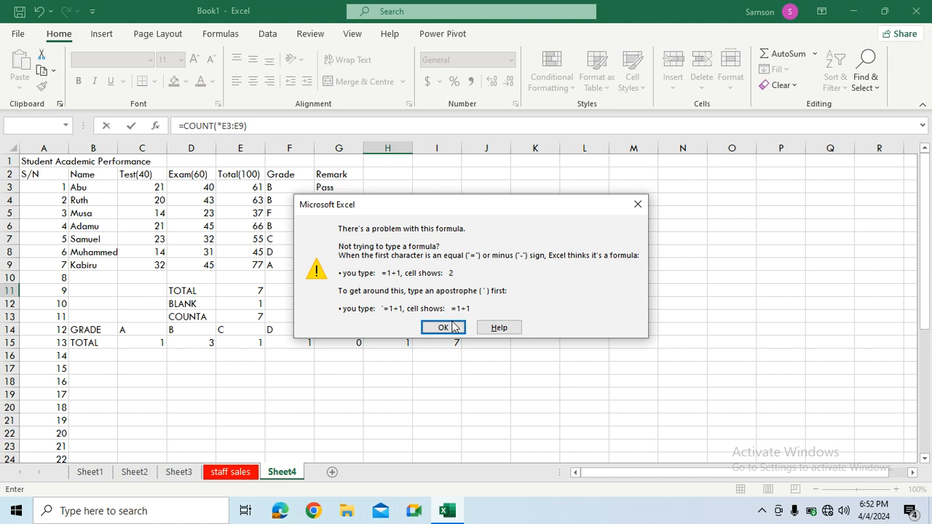
{"action": "left_click", "coordinate": [451, 332]}
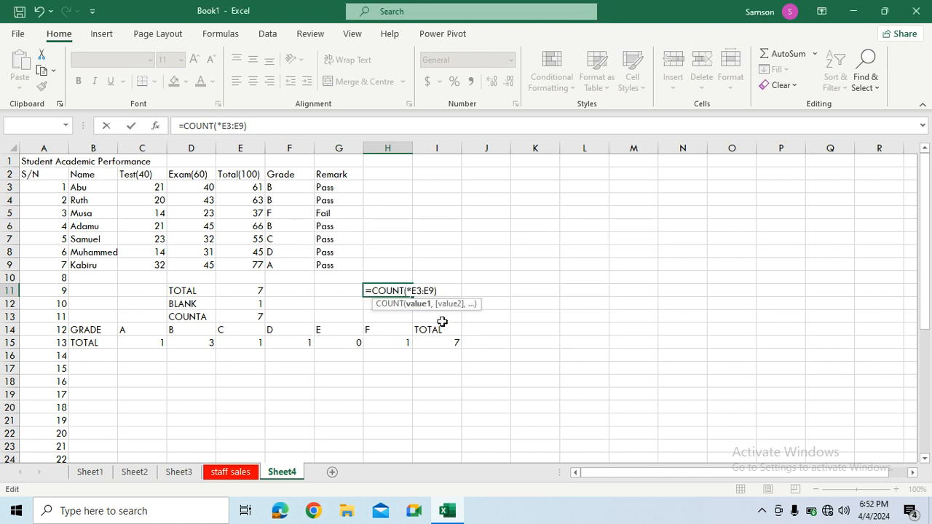
- Try separating the asterisk from the range in H11 with a comma, as =COUNT(*, E3:E9)
{"action": "type", "text": ","}
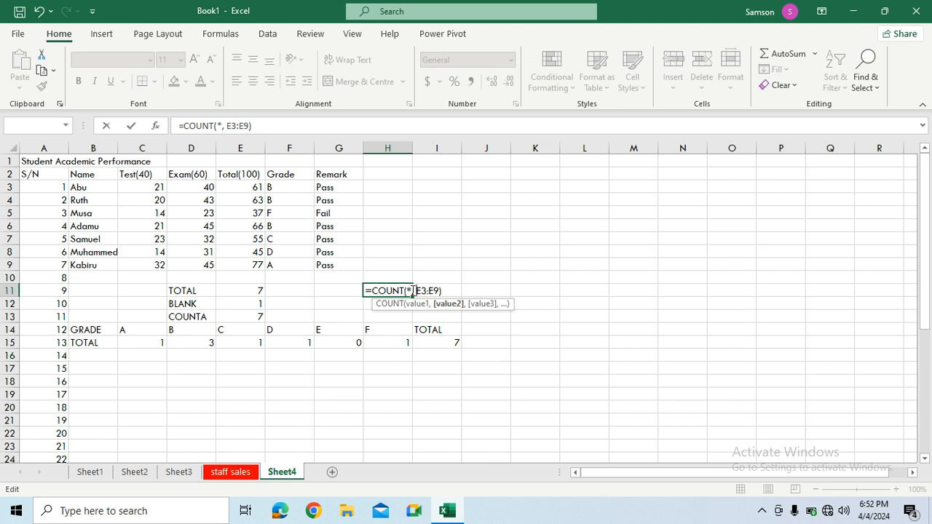
{"action": "key", "text": "Return"}
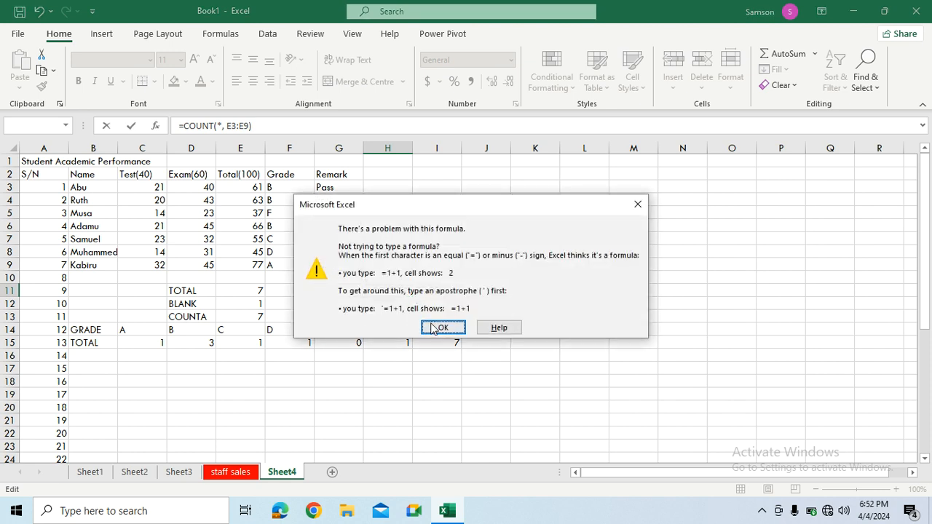
{"action": "left_click", "coordinate": [433, 330]}
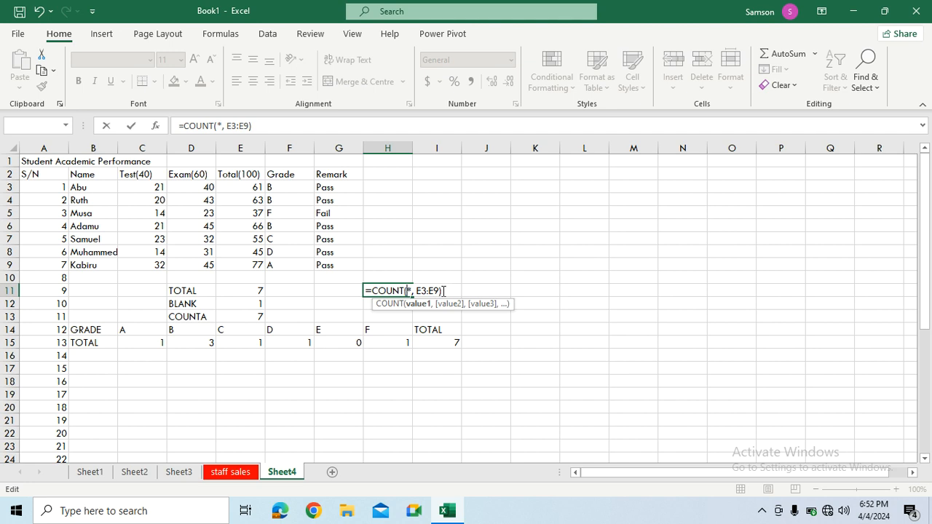
- Move the asterisk outside the parentheses in H11 so the formula reads =COUNT*(E3:E9)
{"action": "left_click", "coordinate": [417, 291]}
{"action": "key", "text": "BackSpace"}
{"action": "key", "text": "BackSpace"}
{"action": "key", "text": "BackSpace"}
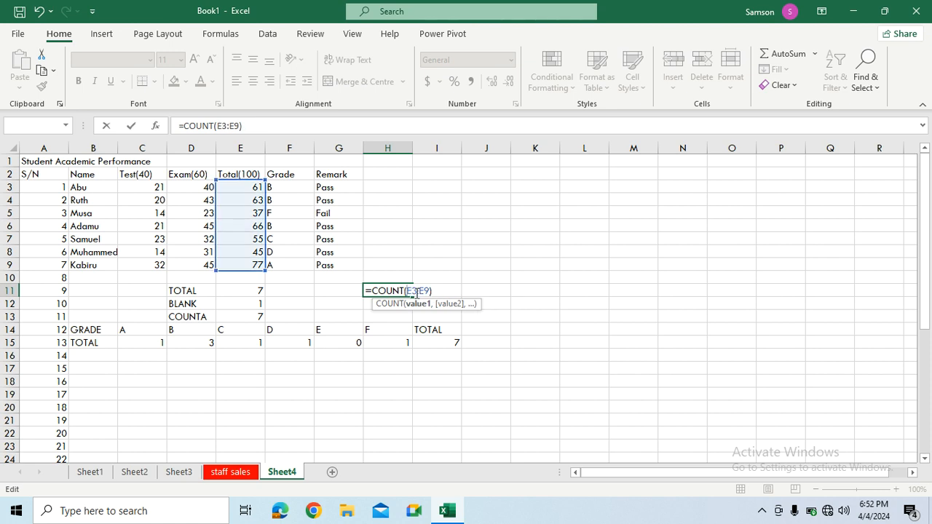
{"action": "key", "text": "Left"}
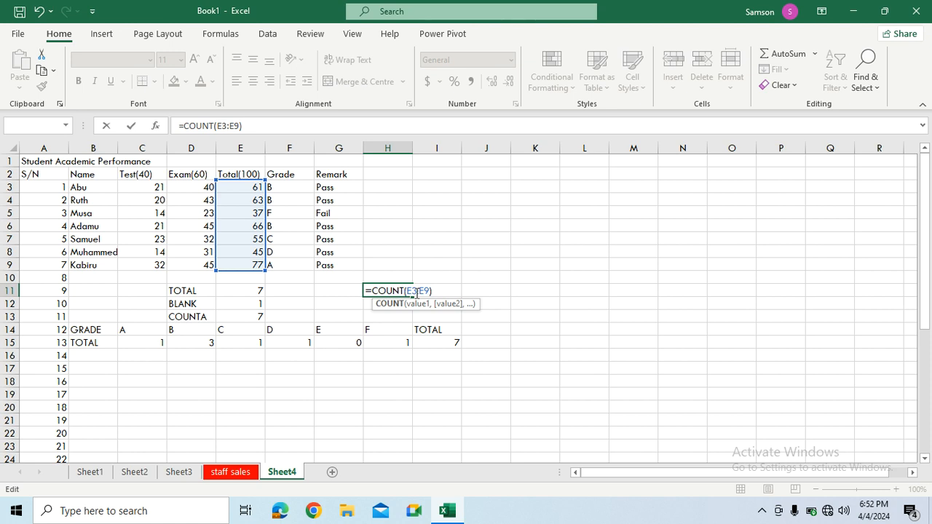
{"action": "type", "text": "*"}
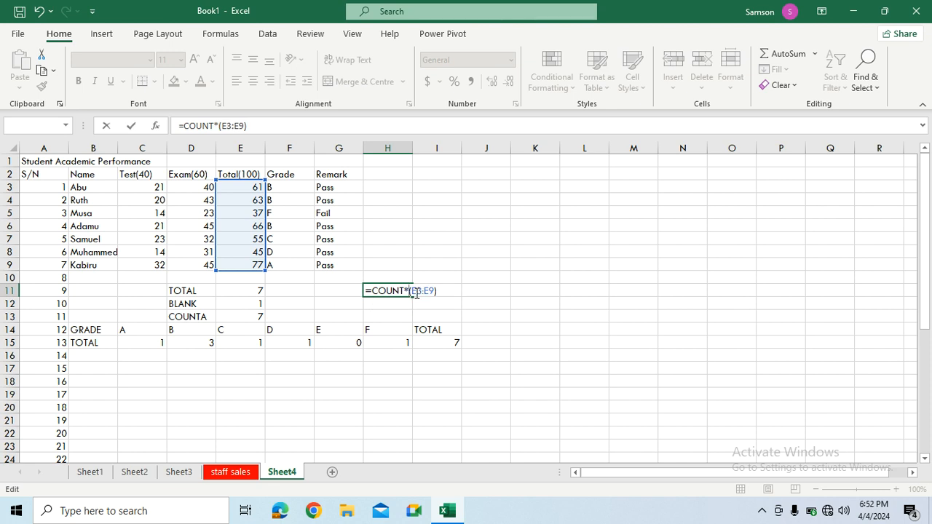
{"action": "key", "text": "Return"}
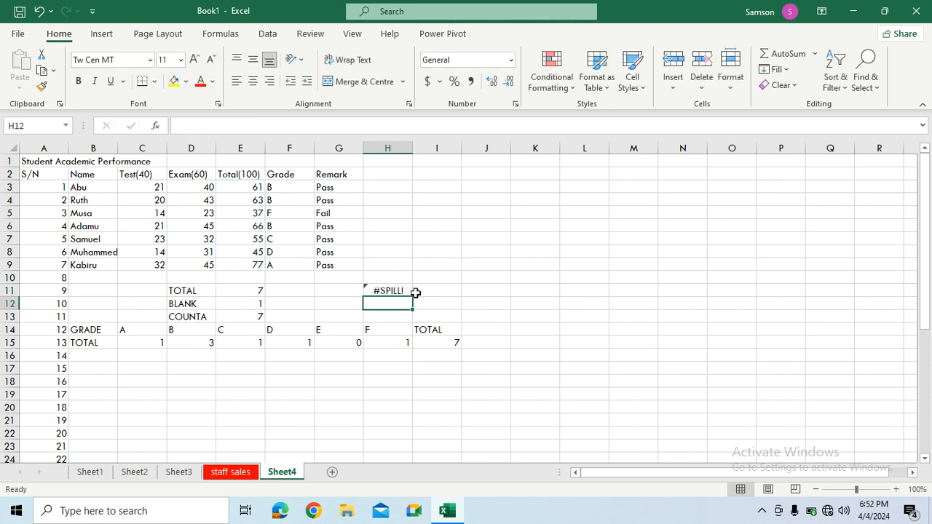
- Remove the word COUNT from the formula in H11 and accept the suggested correction =(E3:E9)
{"action": "left_click", "coordinate": [399, 291]}
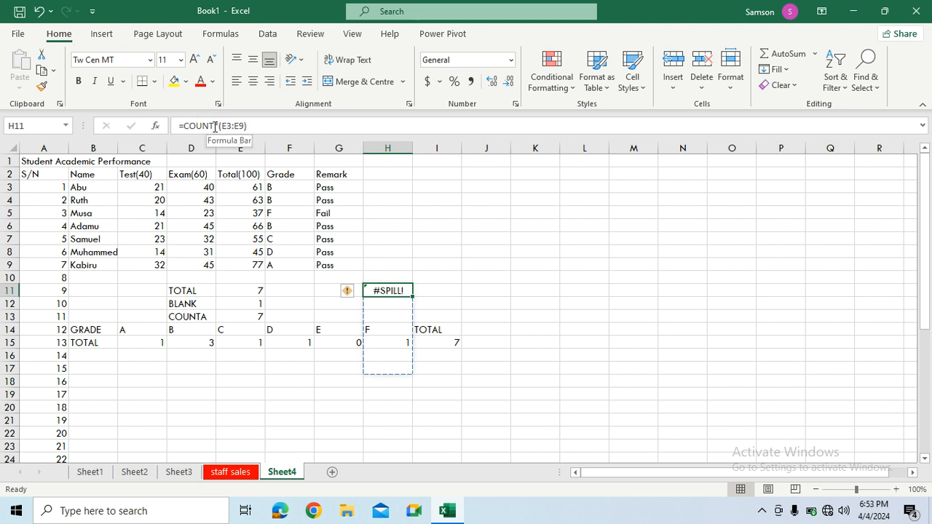
{"action": "left_click", "coordinate": [214, 126]}
{"action": "key", "text": "BackSpace"}
{"action": "key", "text": "BackSpace"}
{"action": "key", "text": "BackSpace"}
{"action": "key", "text": "BackSpace"}
{"action": "key", "text": "BackSpace"}
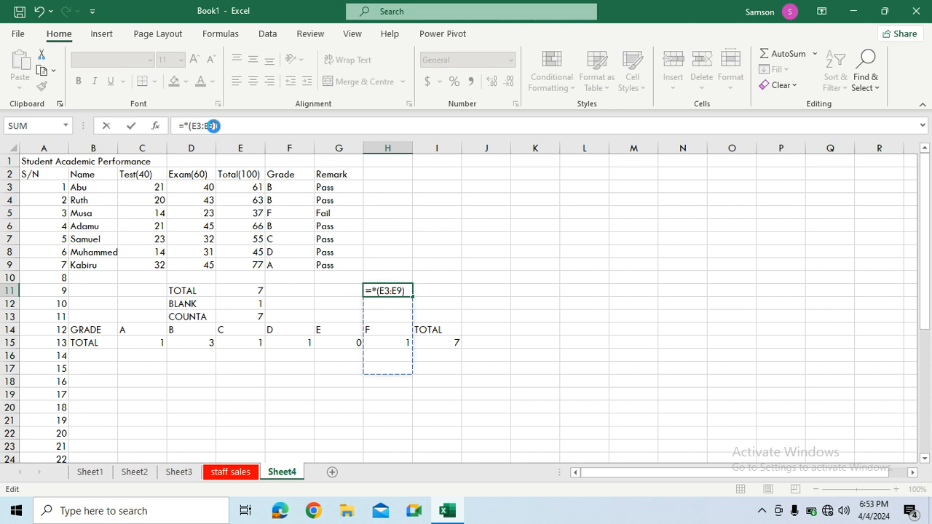
{"action": "key", "text": "Return"}
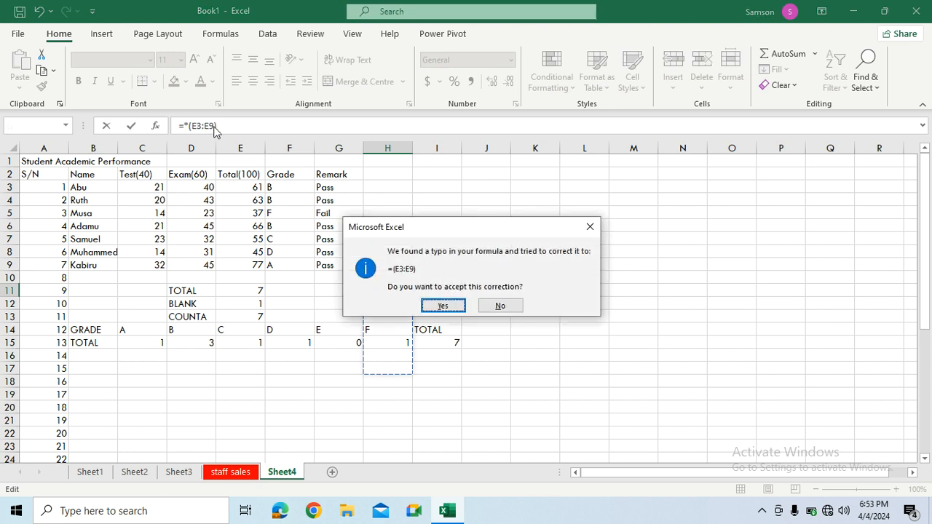
{"action": "left_click", "coordinate": [443, 307]}
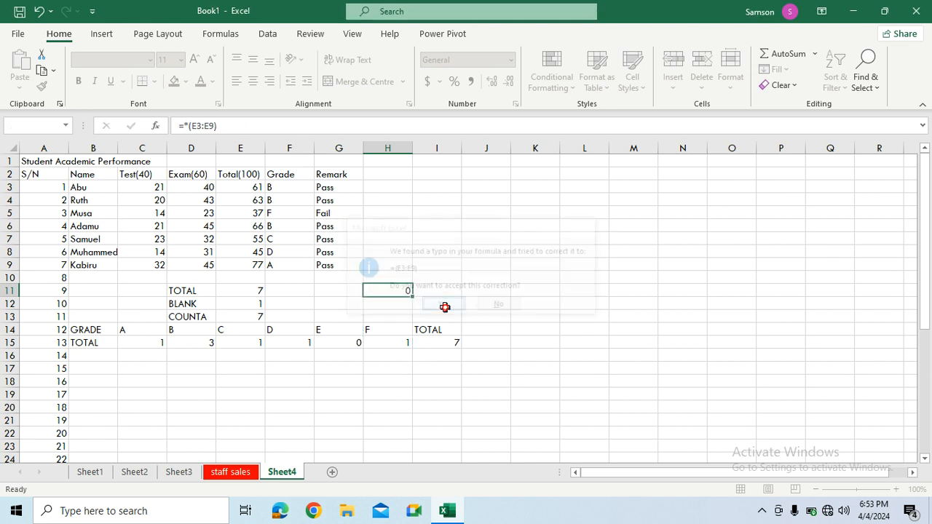
- Clear the trial formula from H11
{"action": "left_click", "coordinate": [397, 290]}
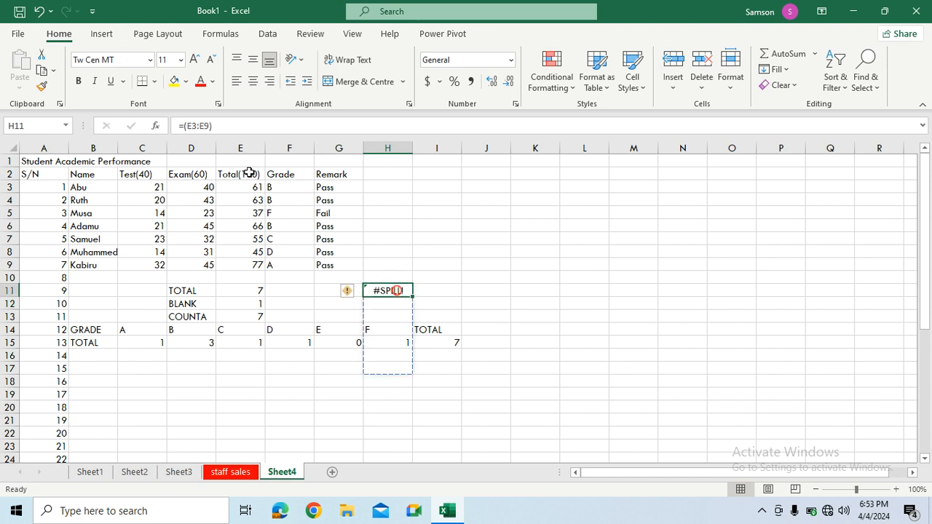
{"action": "left_click_drag", "start_coordinate": [213, 128], "coordinate": [177, 125]}
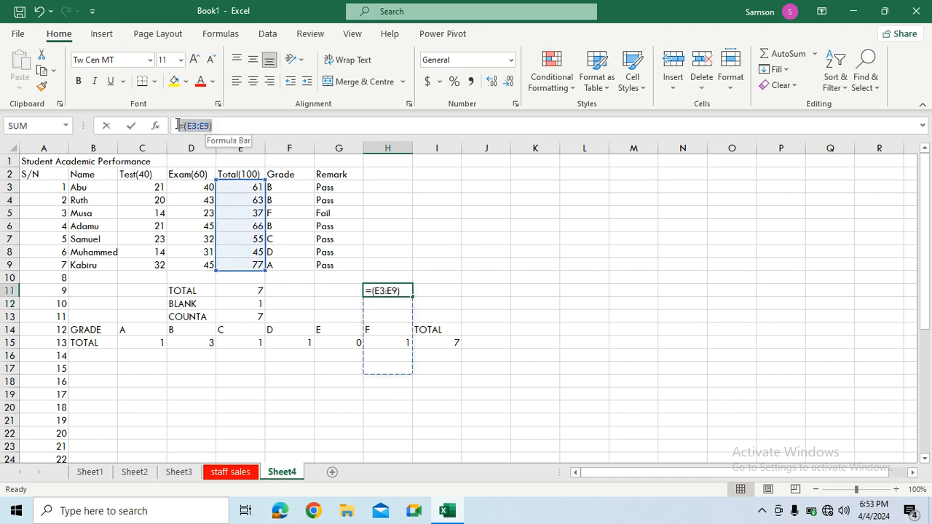
{"action": "key", "text": "BackSpace"}
{"action": "left_click", "coordinate": [375, 406]}
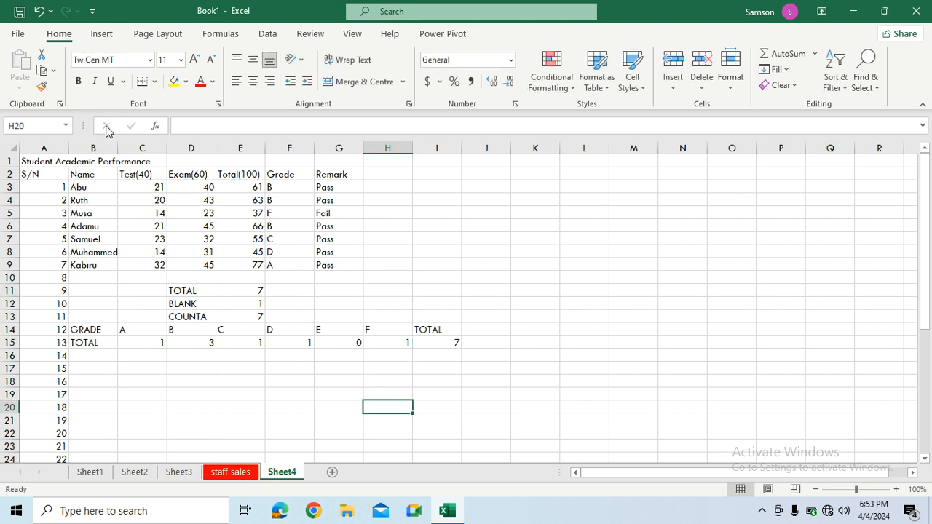
- Review the TOTAL, BLANK and COUNTA formulas in E11:E13 and the grade A count formula in C15
{"action": "left_click", "coordinate": [199, 290]}
{"action": "left_click", "coordinate": [235, 292]}
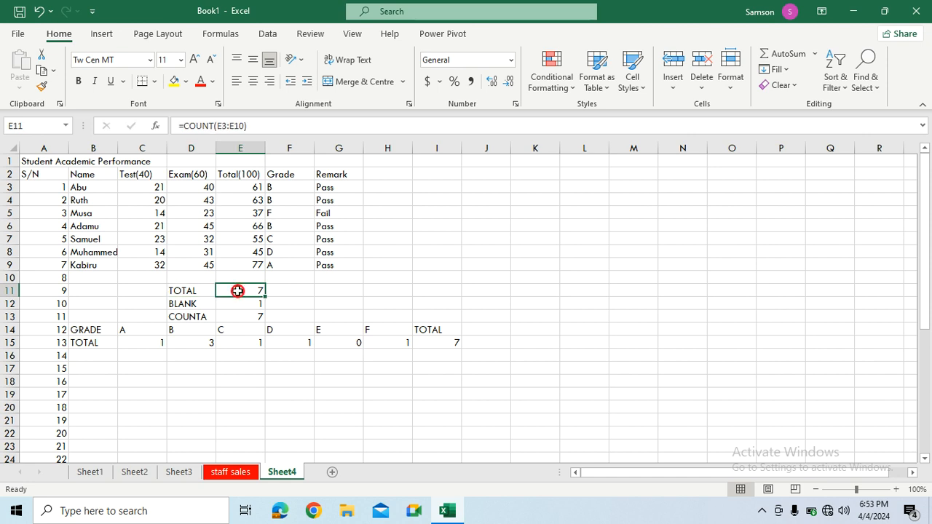
{"action": "left_click", "coordinate": [200, 303]}
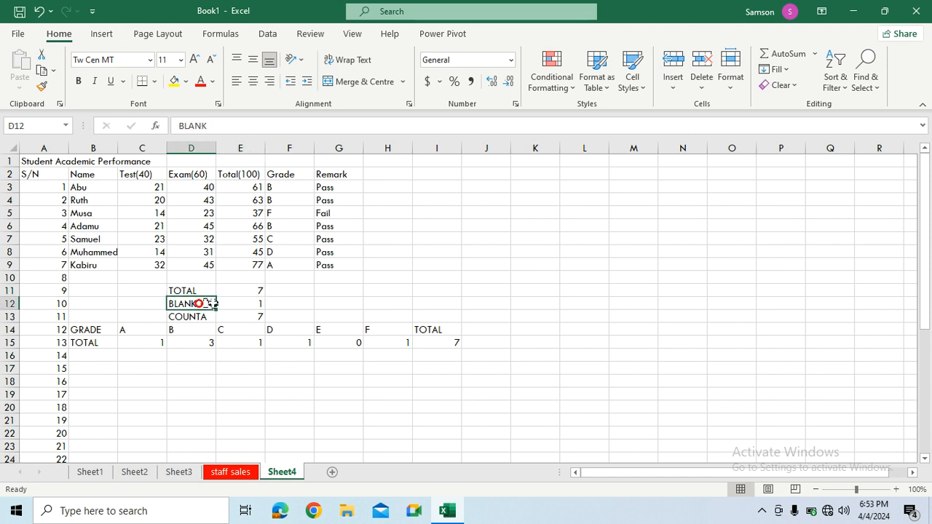
{"action": "left_click", "coordinate": [228, 304]}
{"action": "left_click", "coordinate": [197, 317]}
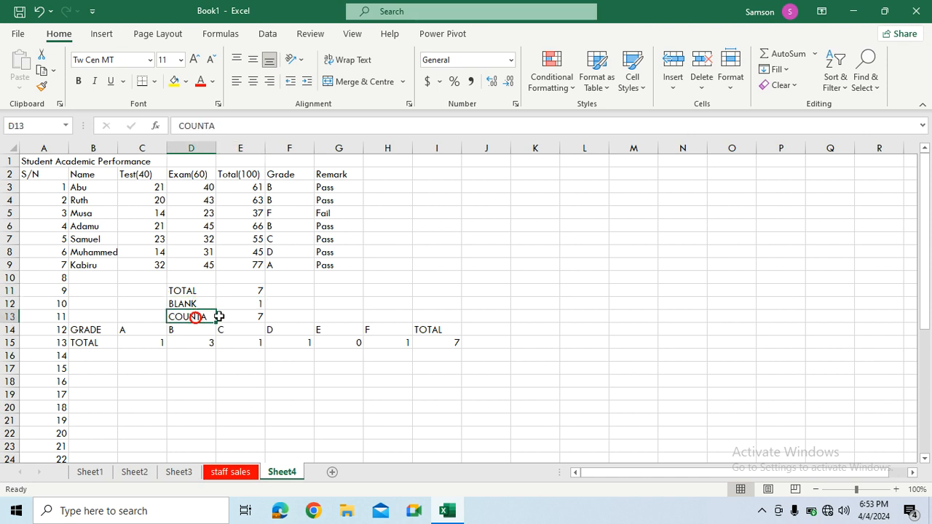
{"action": "left_click", "coordinate": [230, 319]}
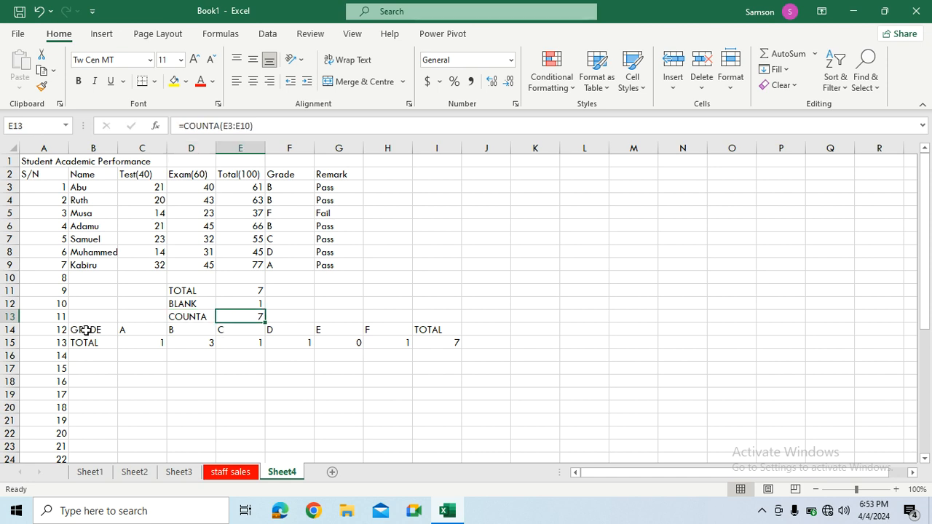
{"action": "left_click", "coordinate": [129, 343]}
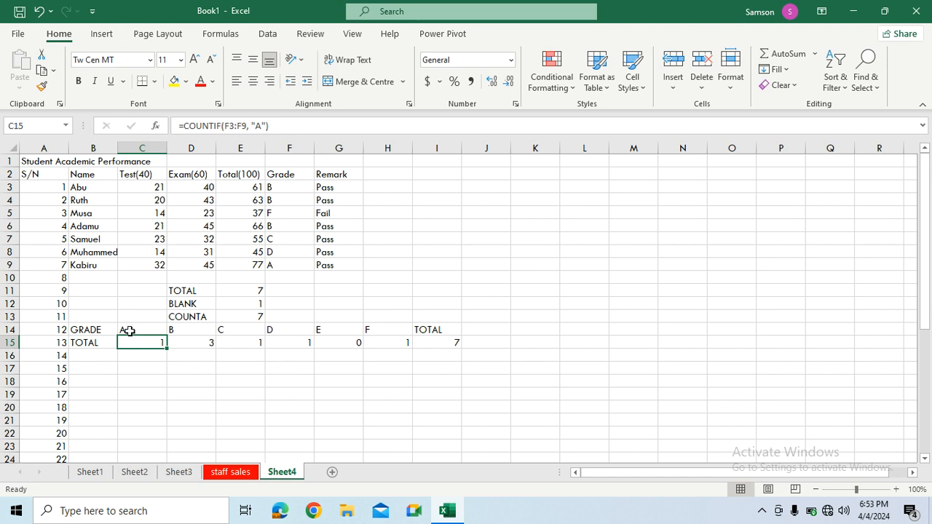
- Insert a basic 2D pie chart of the grade letters and their counts in C14:H15
{"action": "left_click_drag", "start_coordinate": [129, 329], "coordinate": [386, 345]}
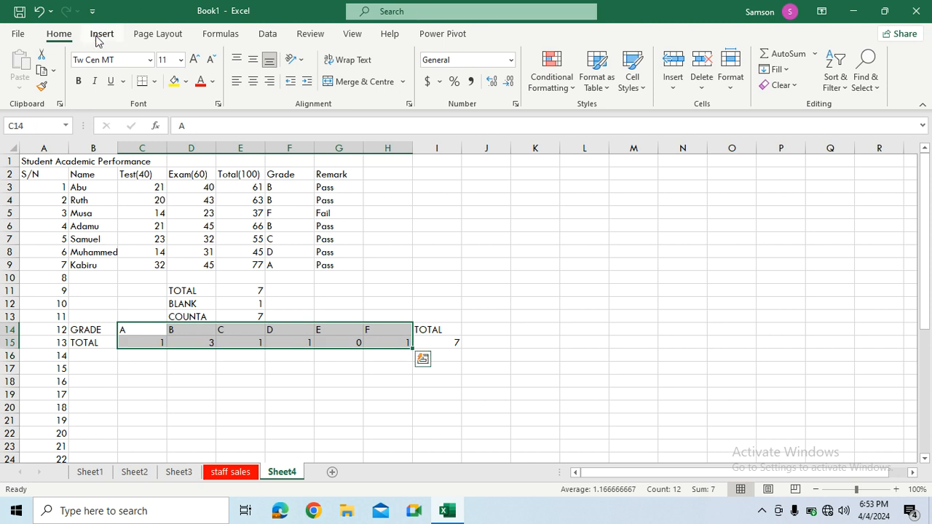
{"action": "left_click", "coordinate": [102, 34]}
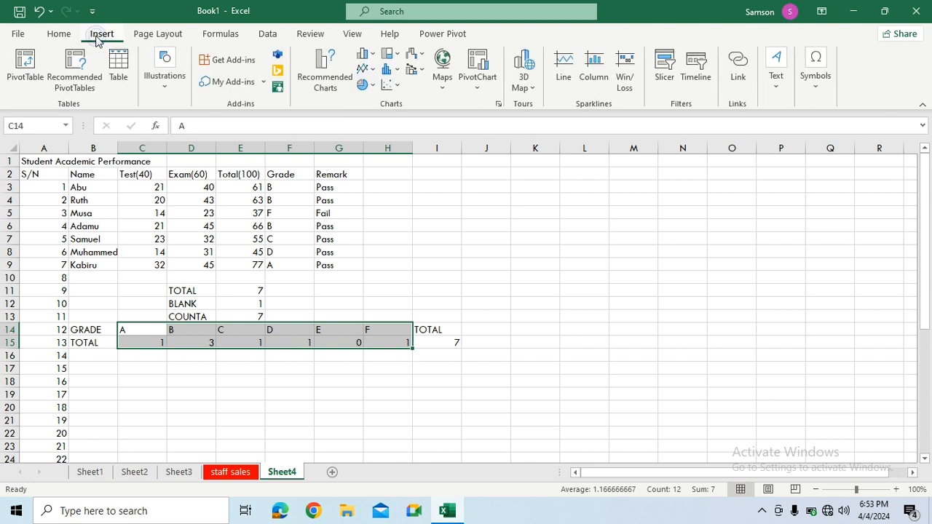
{"action": "left_click", "coordinate": [165, 81]}
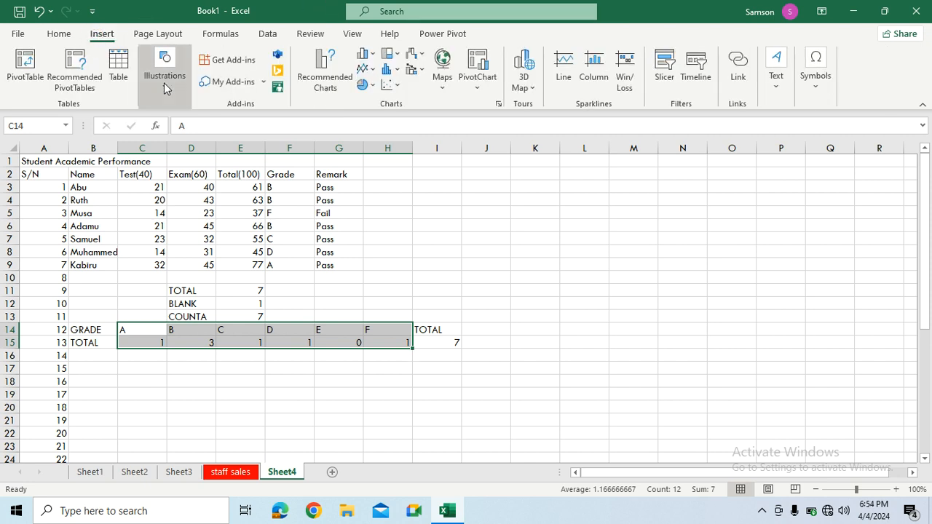
{"action": "left_click", "coordinate": [164, 84]}
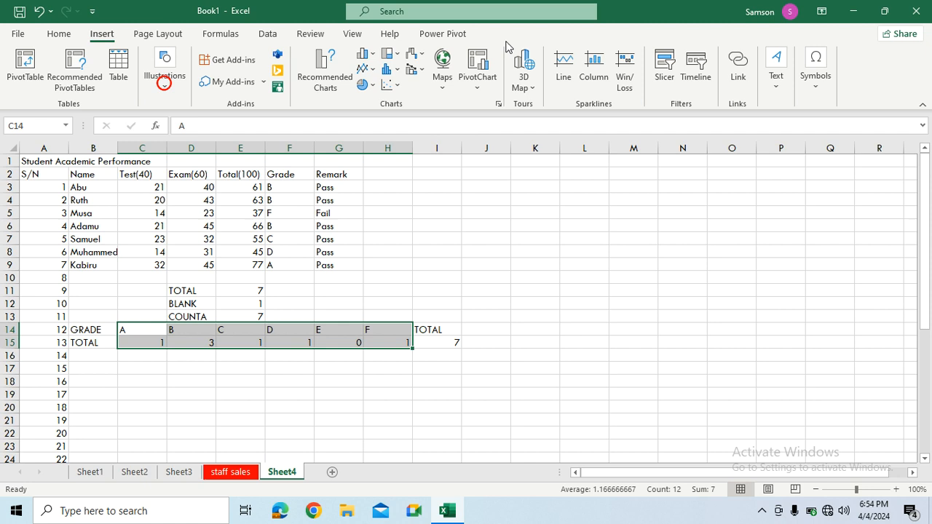
{"action": "left_click", "coordinate": [374, 86]}
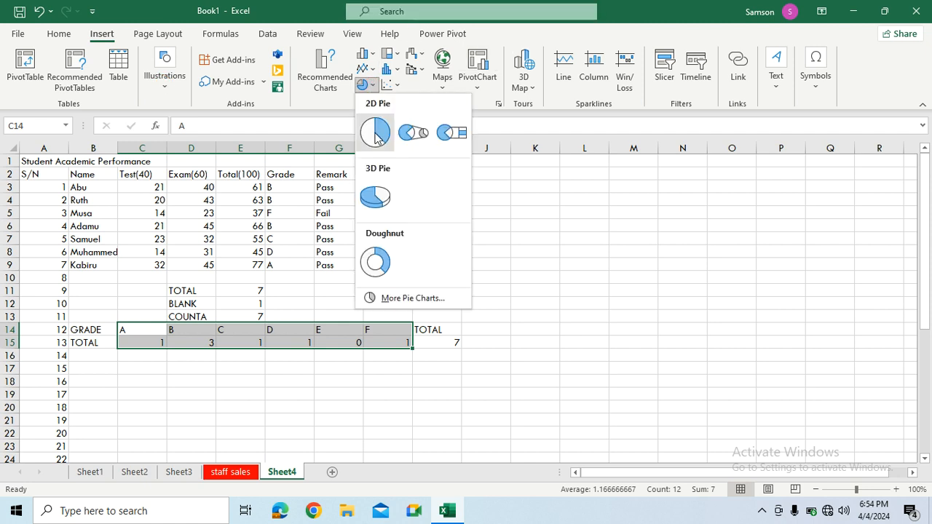
{"action": "left_click", "coordinate": [375, 134]}
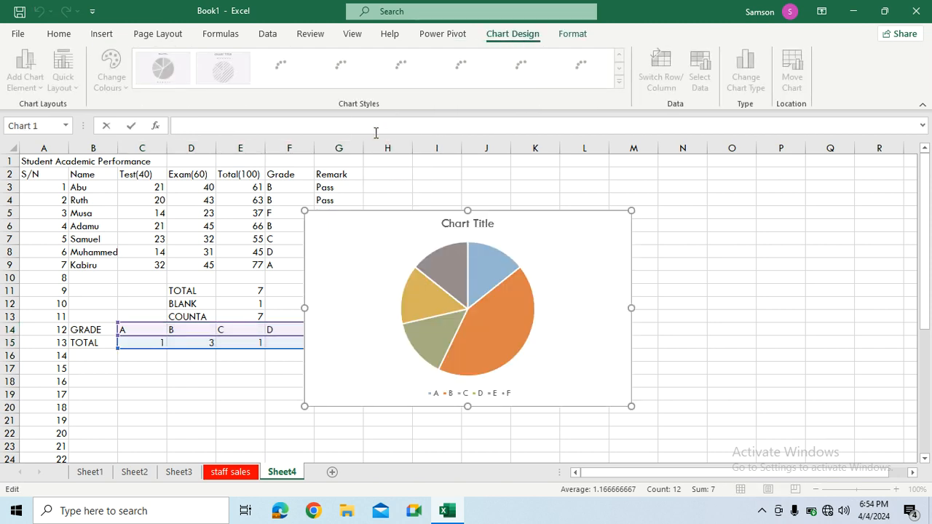
{"action": "mouse_move", "coordinate": [509, 291]}
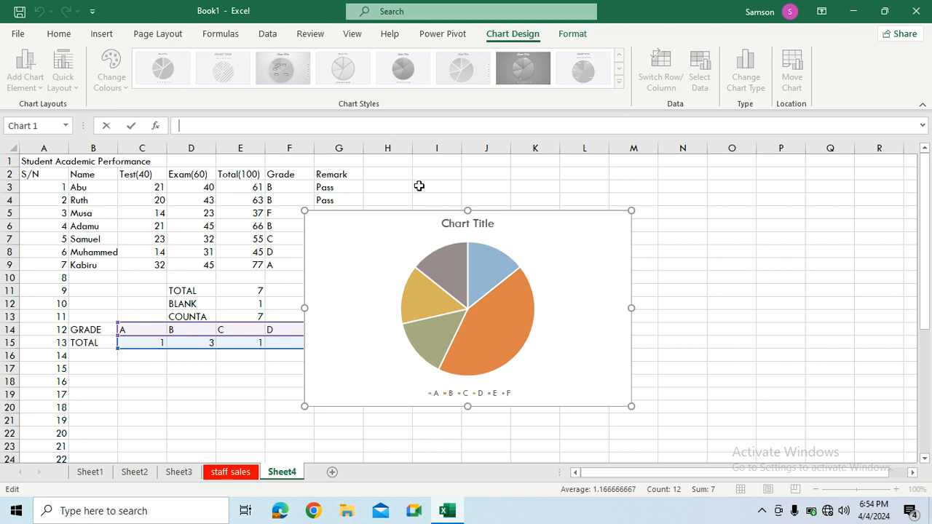
- Recolour the pie chart with the third Colourful palette, which starts with orange, gold and grey
{"action": "left_click", "coordinate": [385, 220]}
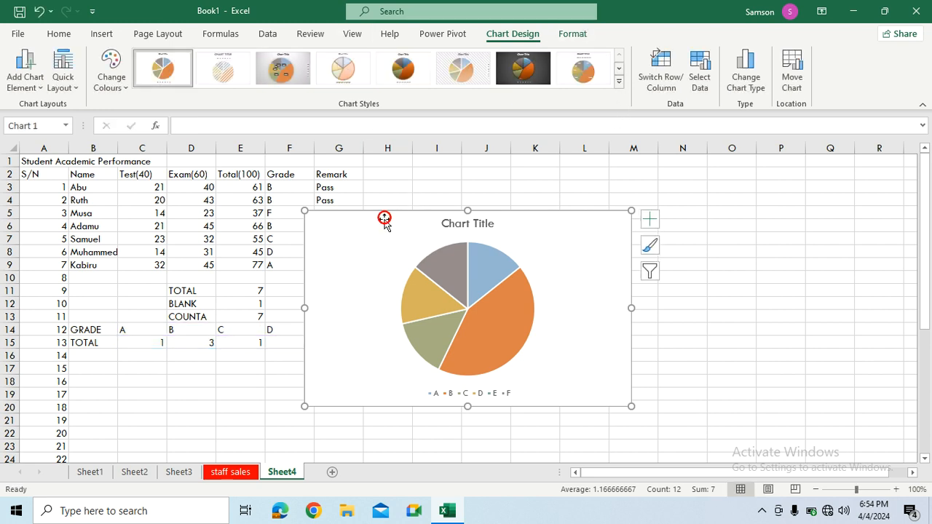
{"action": "left_click", "coordinate": [122, 87]}
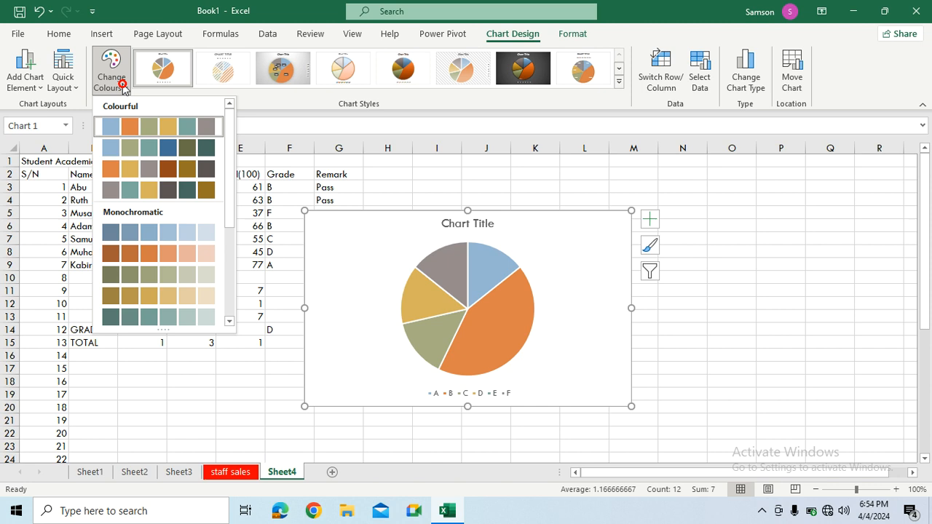
{"action": "left_click", "coordinate": [114, 169]}
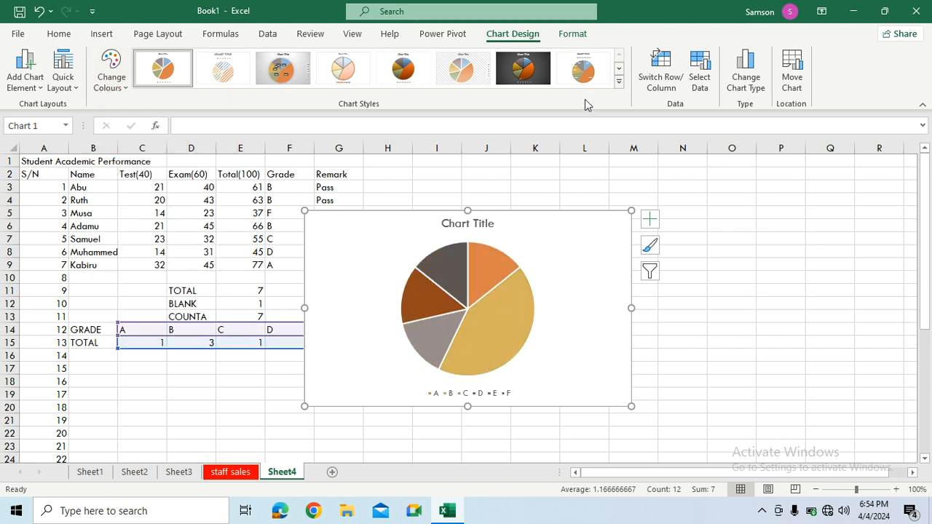
- Apply the grey gradient chart style with percentage labels and move the pie chart beside the table, over columns J to P
{"action": "left_click", "coordinate": [618, 85]}
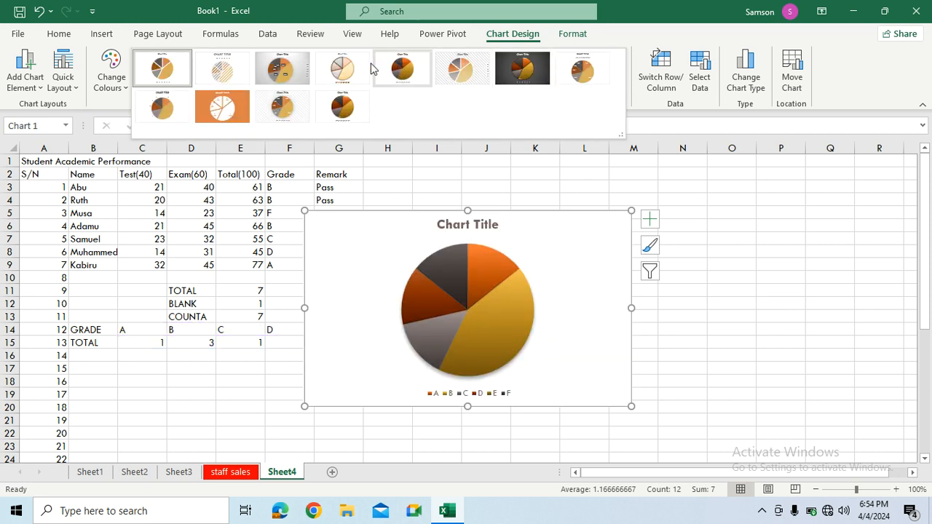
{"action": "left_click", "coordinate": [291, 76]}
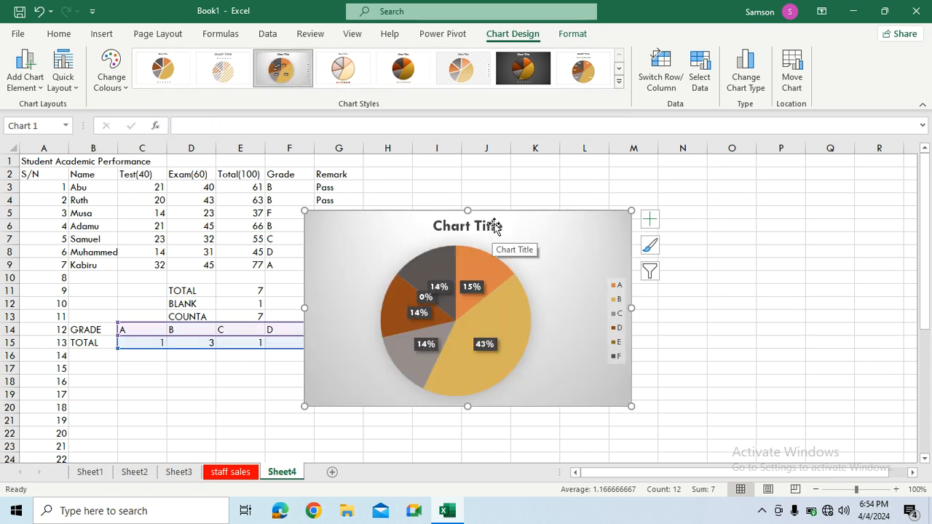
{"action": "left_click_drag", "start_coordinate": [501, 214], "coordinate": [670, 161]}
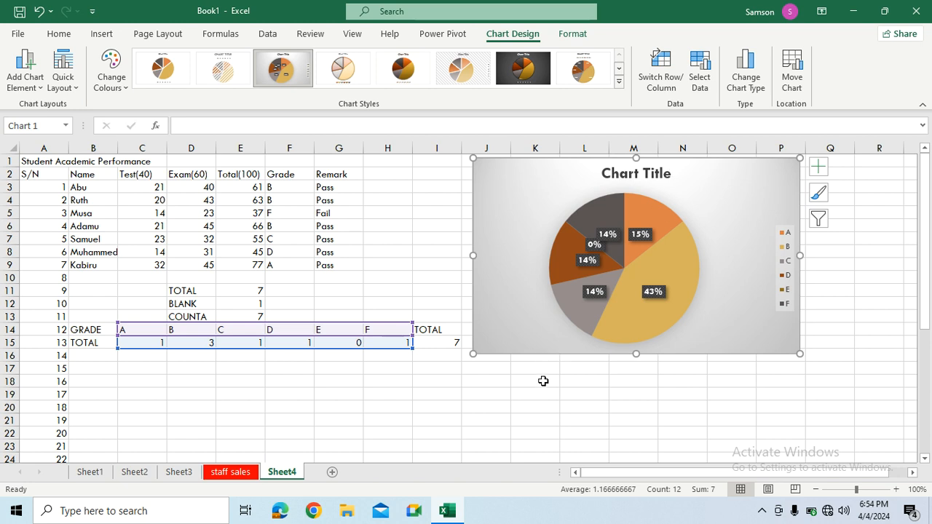
{"action": "left_click", "coordinate": [567, 381]}
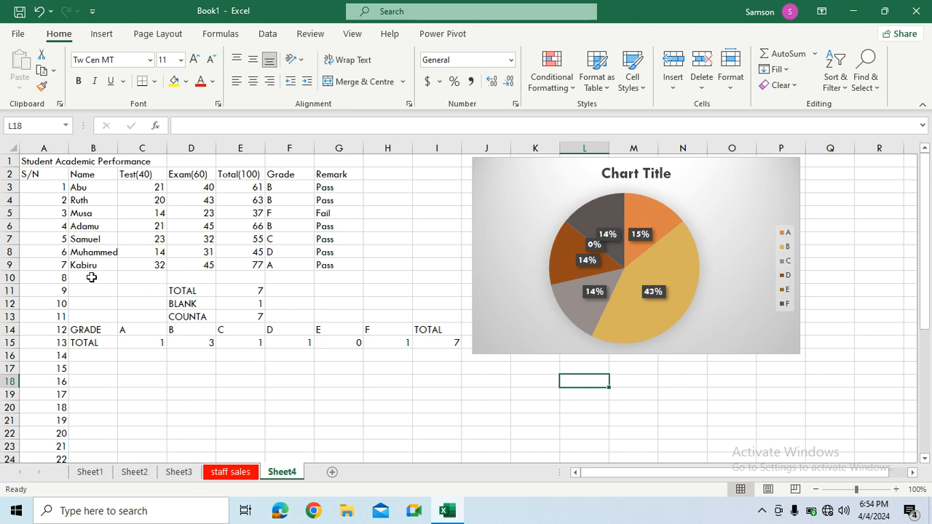
- Insert two blank rows directly below the seventh student's record, at rows 10 and 11
{"action": "right_click", "coordinate": [8, 277]}
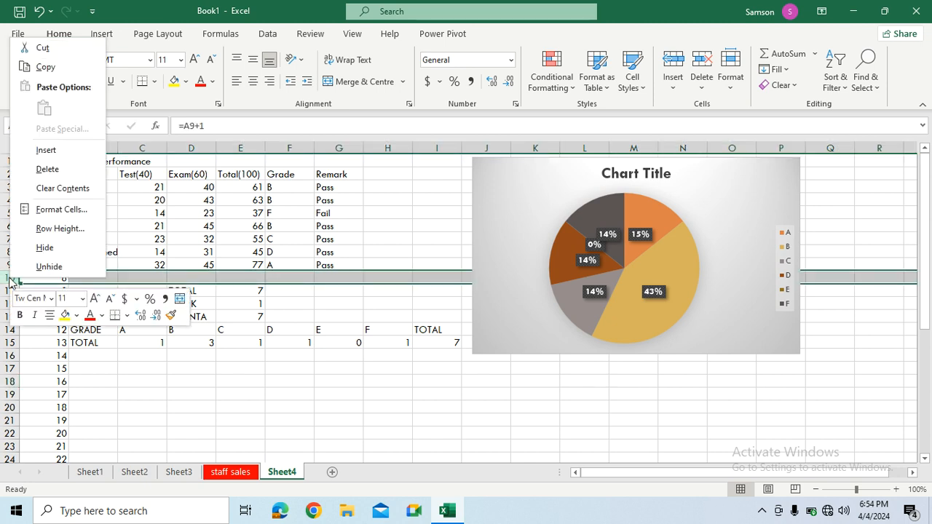
{"action": "left_click", "coordinate": [48, 150]}
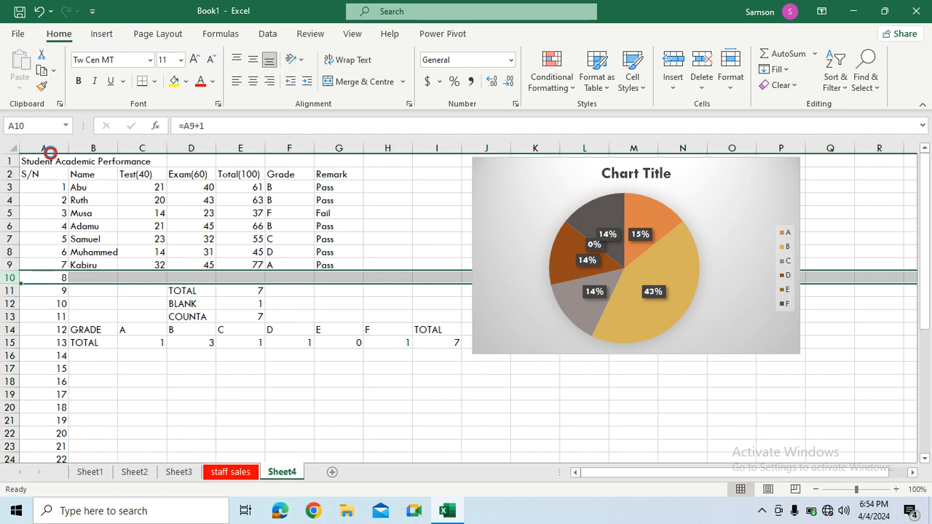
{"action": "right_click", "coordinate": [9, 291]}
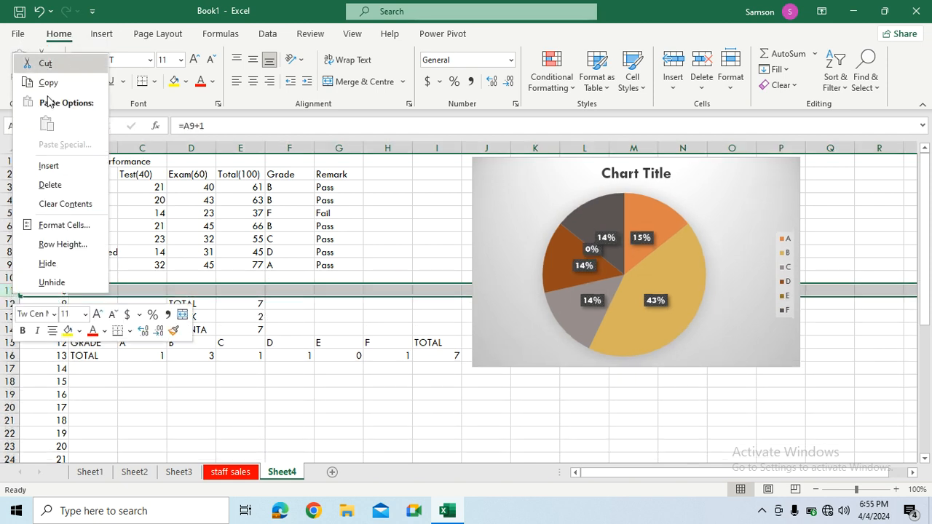
{"action": "left_click", "coordinate": [46, 167]}
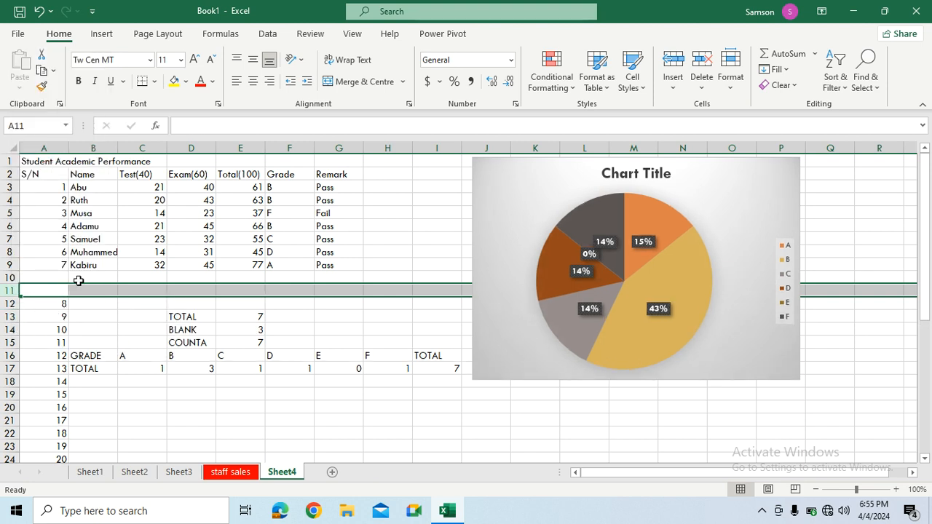
- Fill the serial number formula from A9 down to A13 to number the inserted rows
{"action": "left_click", "coordinate": [63, 267]}
{"action": "left_click", "coordinate": [66, 279]}
{"action": "left_click_drag", "start_coordinate": [69, 283], "coordinate": [63, 314]}
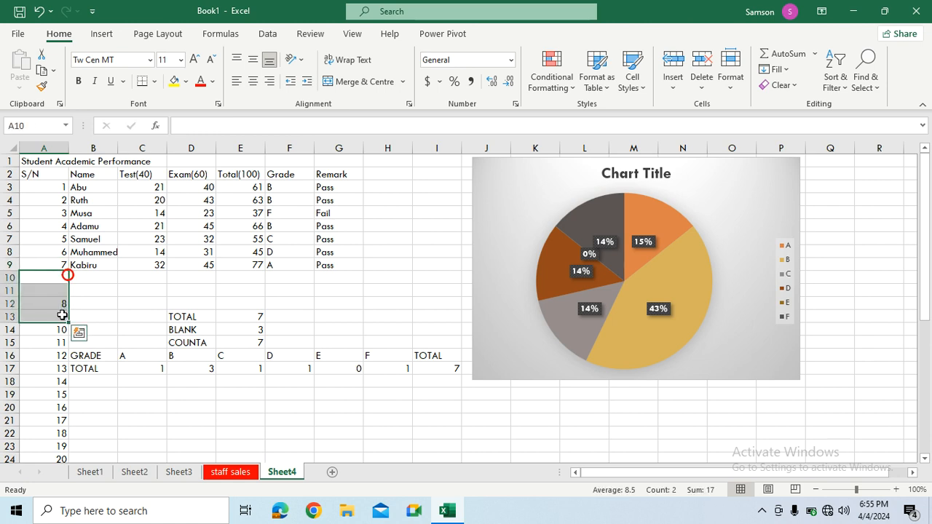
{"action": "left_click", "coordinate": [64, 265]}
{"action": "left_click_drag", "start_coordinate": [67, 270], "coordinate": [61, 318]}
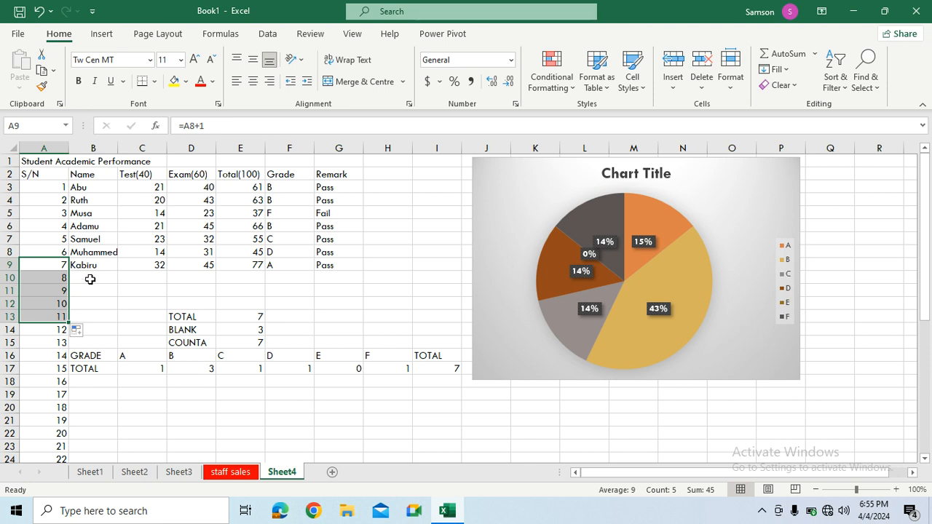
- Enter the eighth student's name in B10 with a test score of 23 and an exam score of 35
{"action": "left_click", "coordinate": [89, 278]}
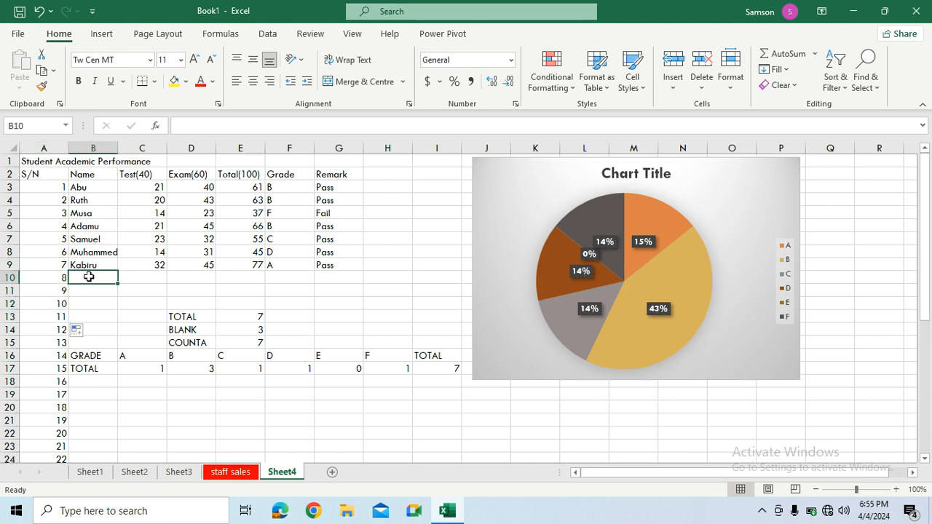
{"action": "type", "text": "aF"}
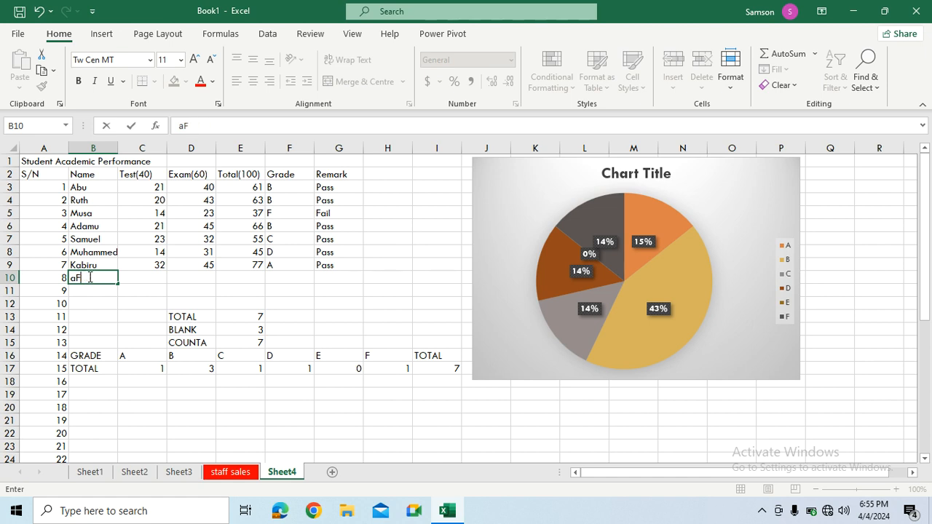
{"action": "type", "text": "dr"}
{"action": "left_click", "coordinate": [146, 278]}
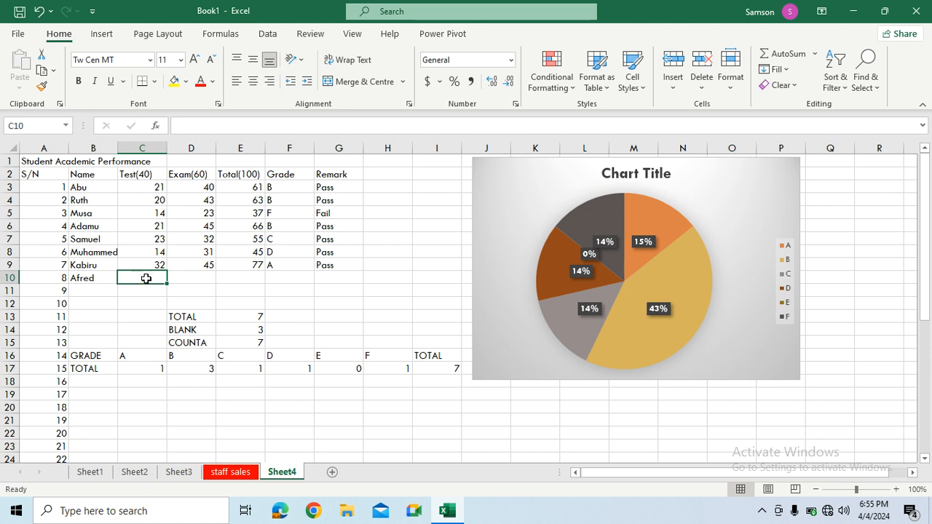
{"action": "type", "text": "23"}
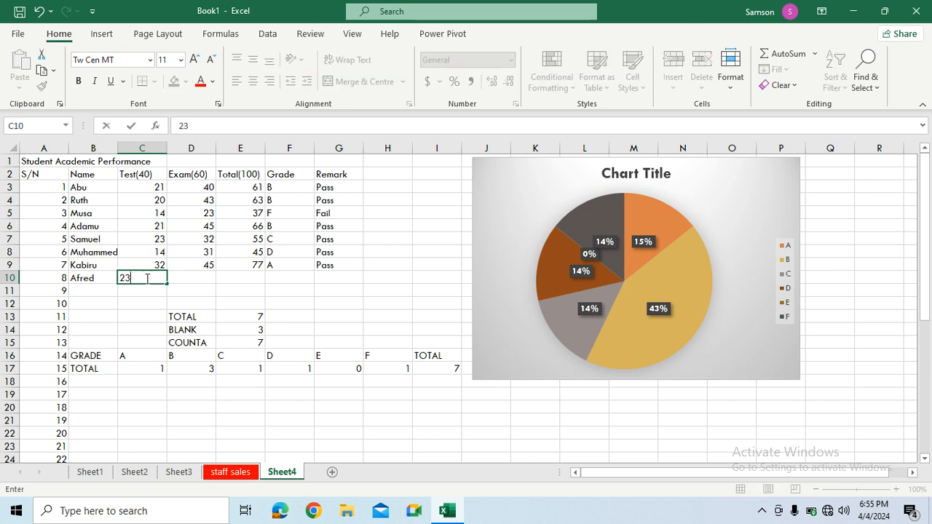
{"action": "left_click", "coordinate": [194, 275]}
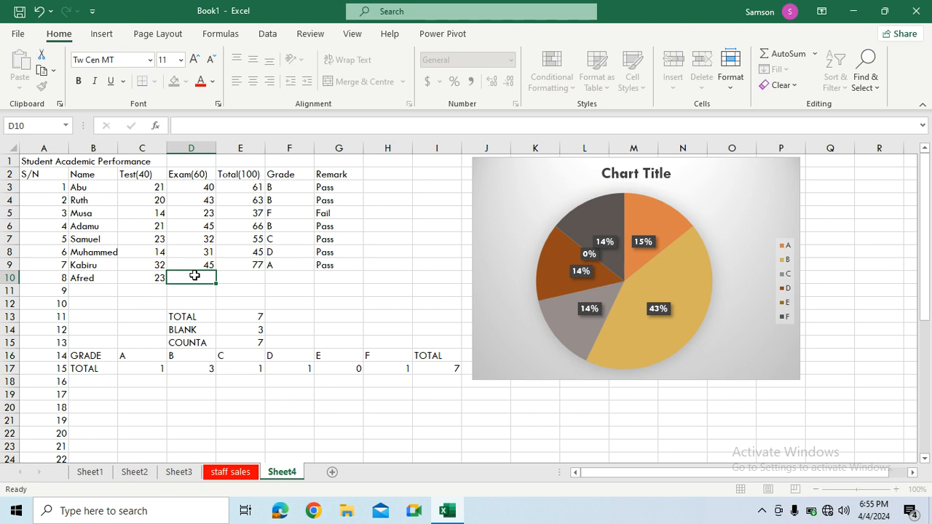
{"action": "type", "text": "35"}
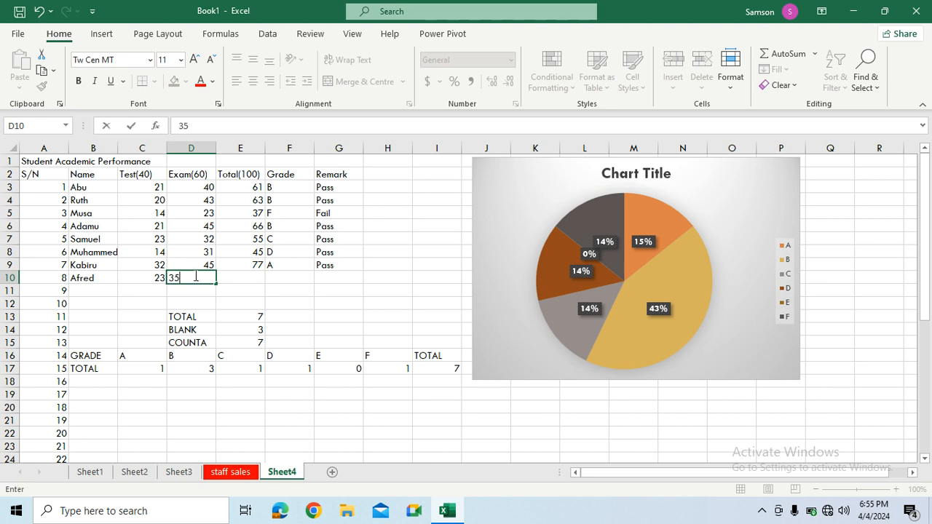
{"action": "left_click", "coordinate": [283, 281]}
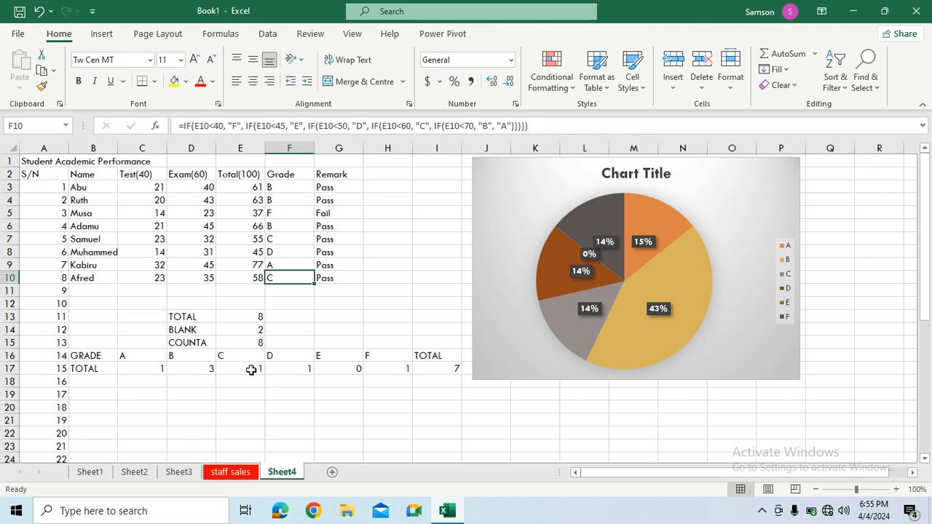
- Change the grade A COUNTIF formula in C17 to count over F3:F13
{"action": "left_click", "coordinate": [250, 369]}
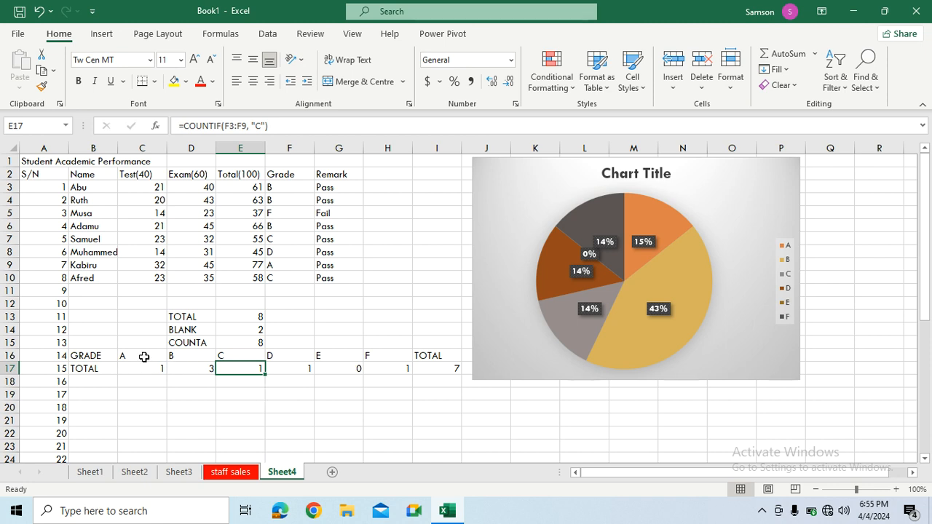
{"action": "left_click", "coordinate": [152, 367]}
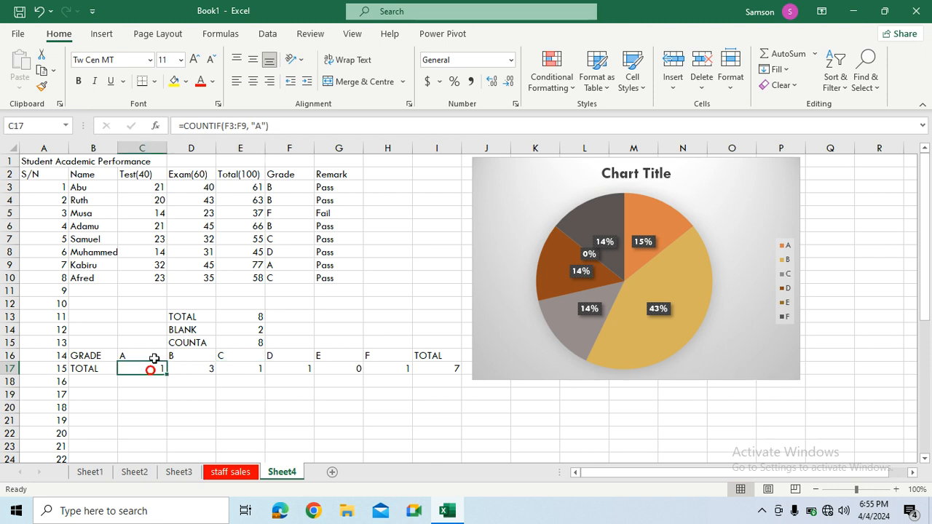
{"action": "left_click", "coordinate": [248, 127]}
{"action": "key", "text": "BackSpace"}
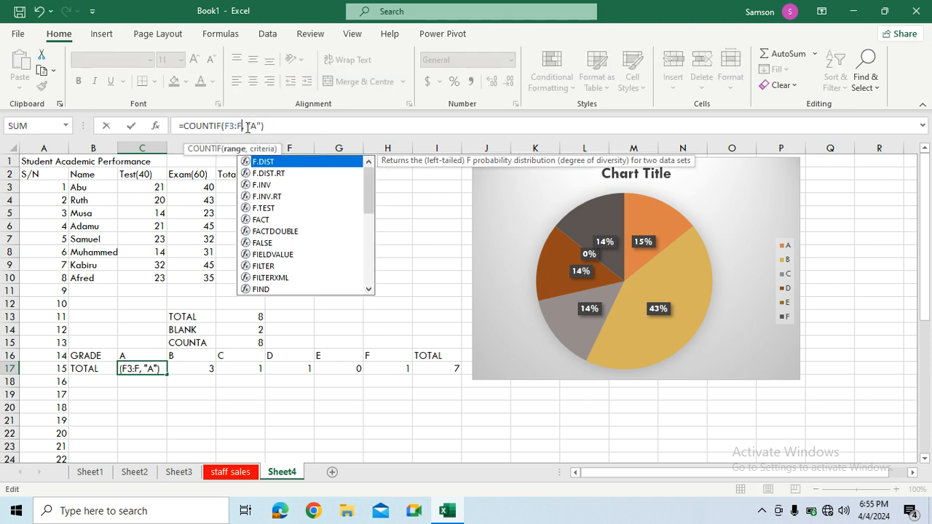
{"action": "type", "text": "13"}
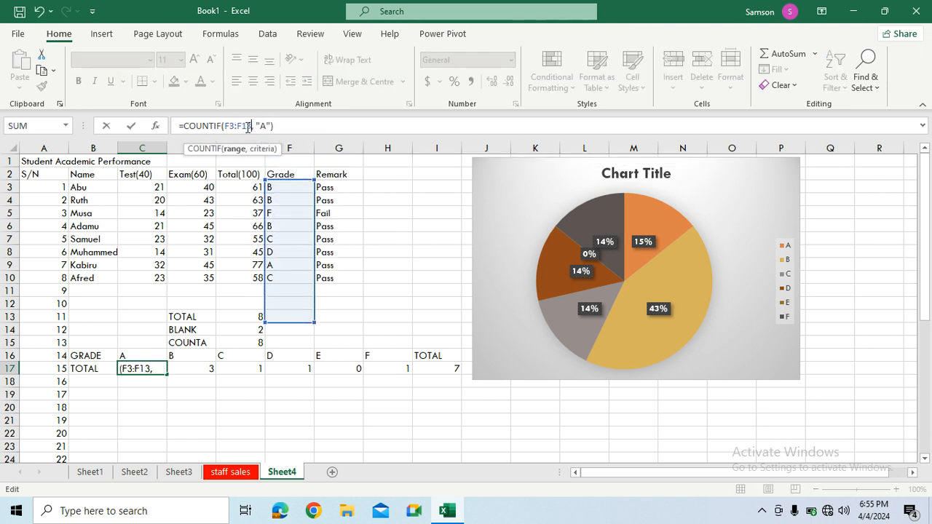
{"action": "key", "text": "Return"}
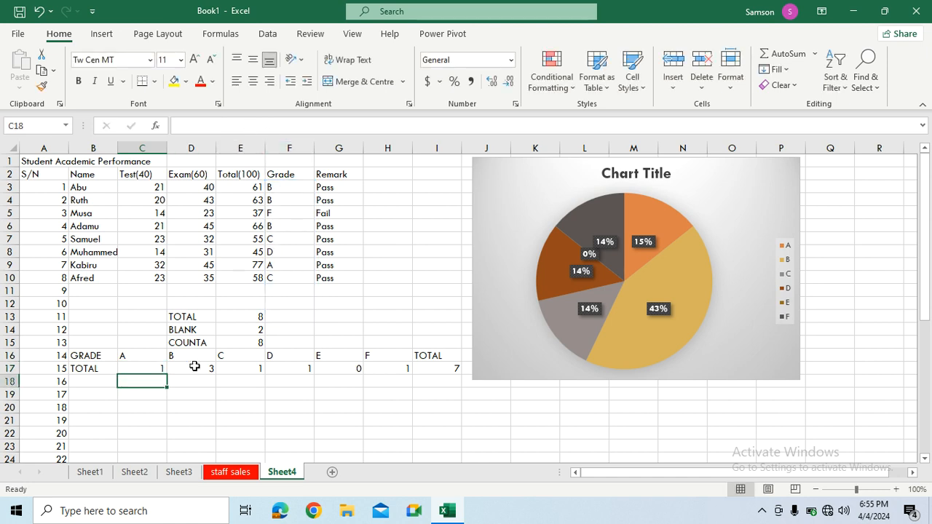
- Change the grade B COUNTIF formula in D17 to count over F3:F13
{"action": "left_click", "coordinate": [206, 368]}
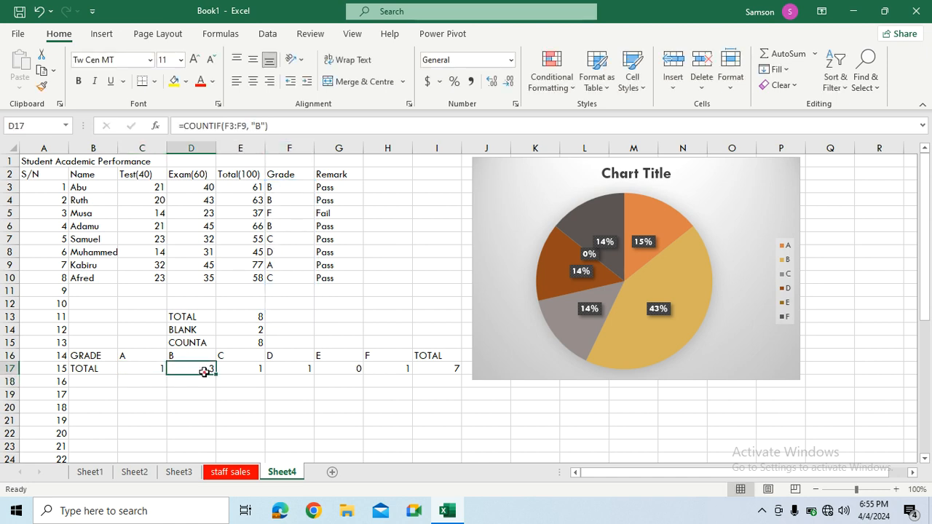
{"action": "left_click", "coordinate": [247, 127]}
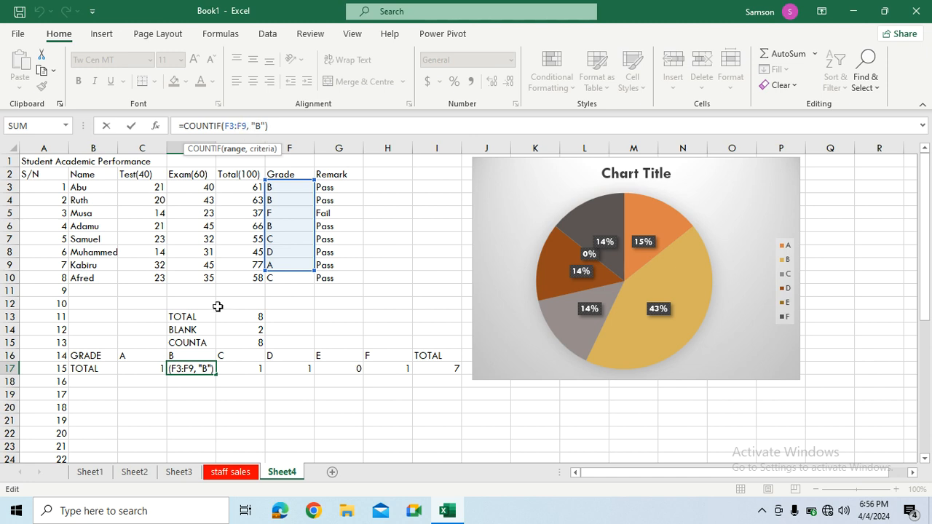
{"action": "key", "text": "BackSpace"}
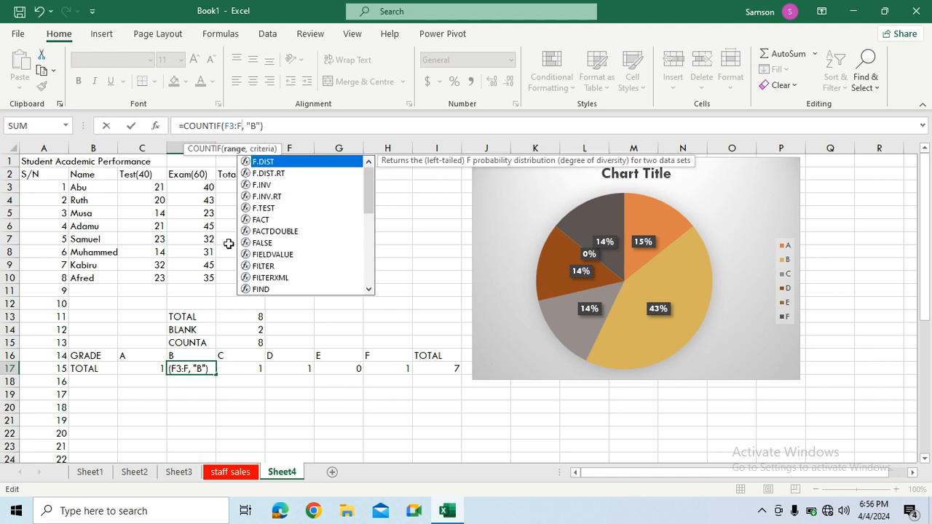
{"action": "type", "text": "3"}
{"action": "key", "text": "BackSpace"}
{"action": "type", "text": "13"}
{"action": "key", "text": "Return"}
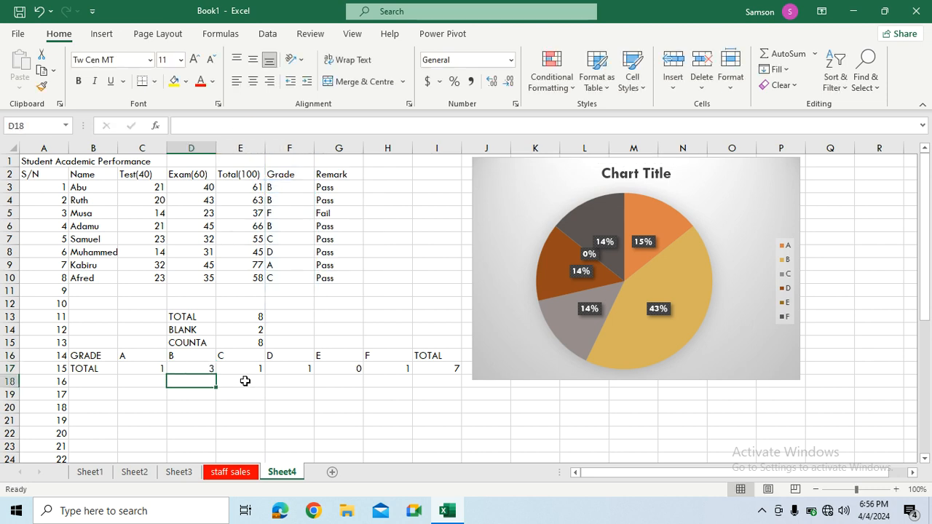
- Change the grade C COUNTIF formula in E17 to count over F3:F10
{"action": "left_click", "coordinate": [248, 372]}
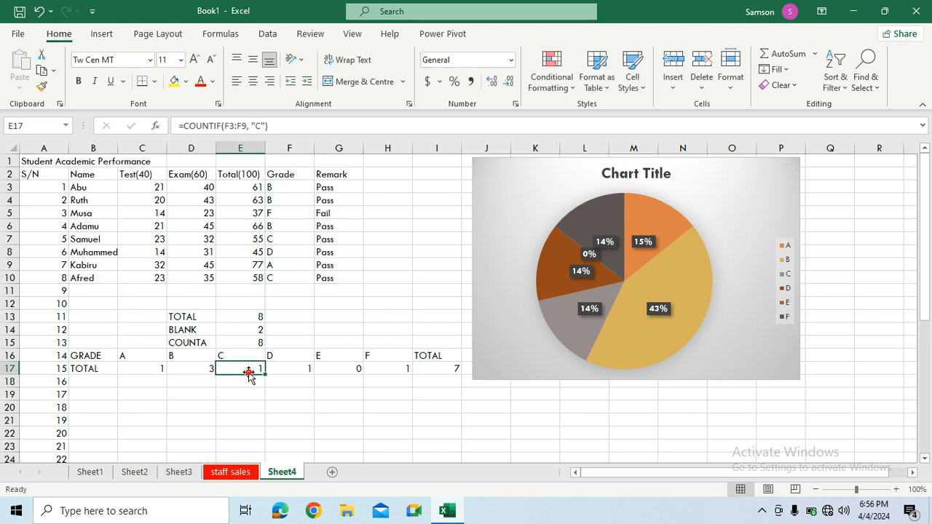
{"action": "left_click", "coordinate": [246, 127]}
{"action": "key", "text": "BackSpace"}
{"action": "type", "text": "1"}
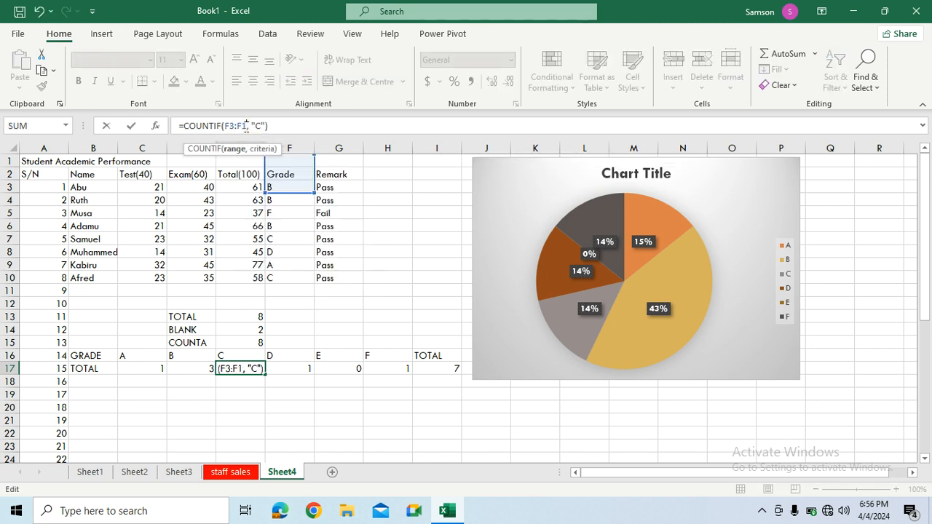
{"action": "type", "text": "0"}
{"action": "key", "text": "Return"}
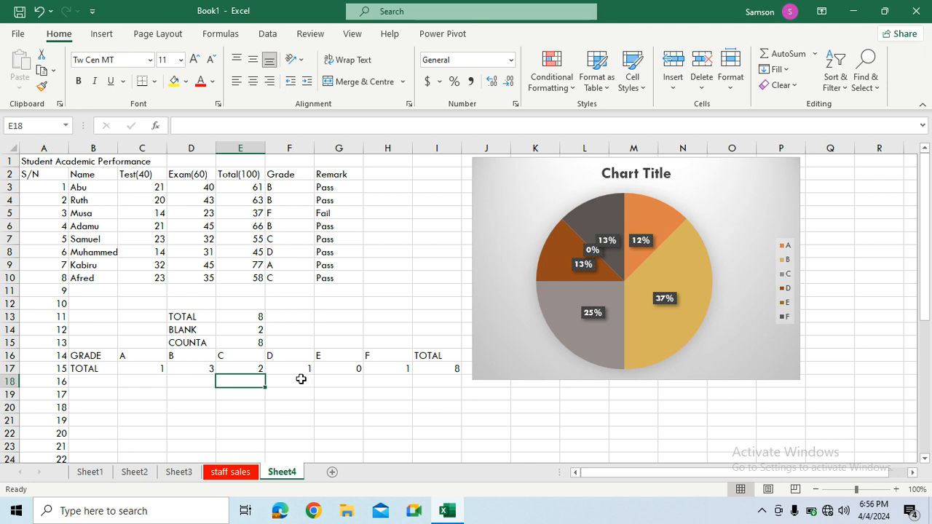
- Change the grade D COUNTIF formula in F17 to count over F3:F13
{"action": "left_click", "coordinate": [301, 371]}
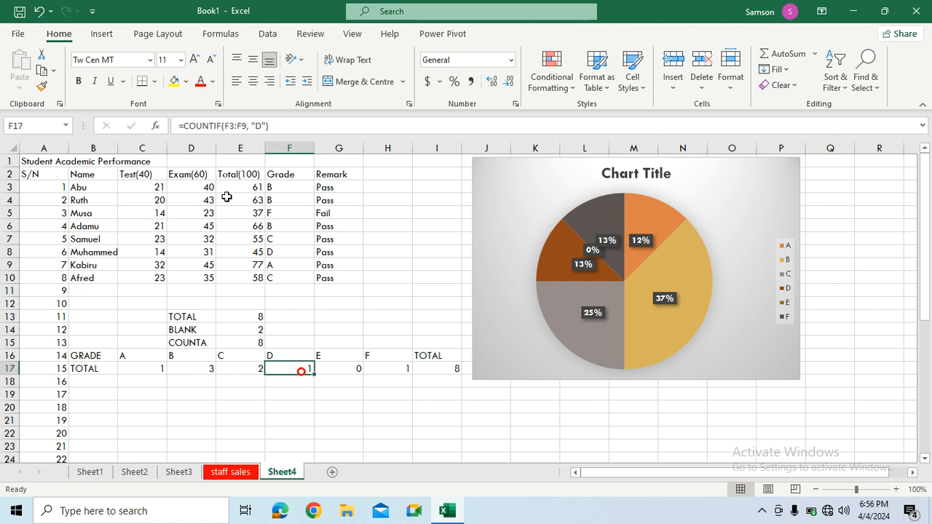
{"action": "left_click", "coordinate": [246, 130]}
{"action": "key", "text": "BackSpace"}
{"action": "type", "text": "13"}
{"action": "key", "text": "Return"}
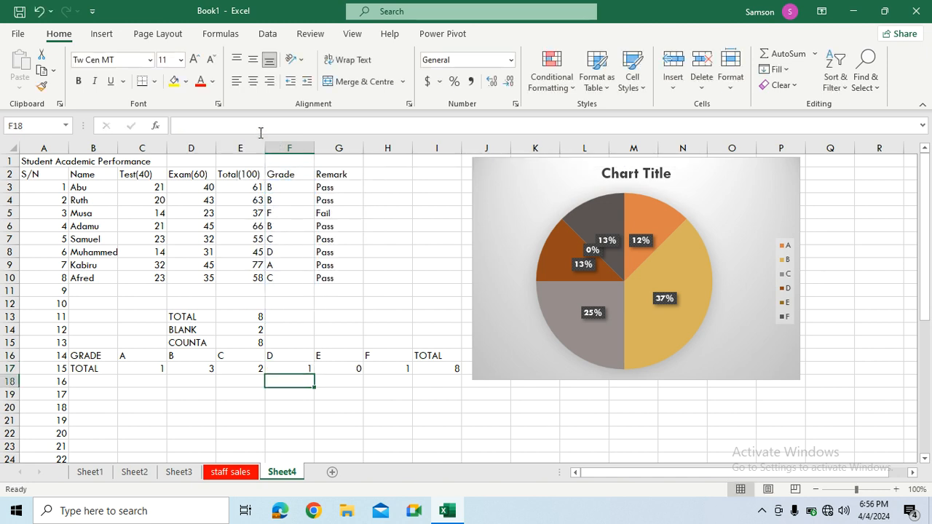
- Change the grade E COUNTIF formula in G17 to count over F3:F13
{"action": "left_click", "coordinate": [345, 366]}
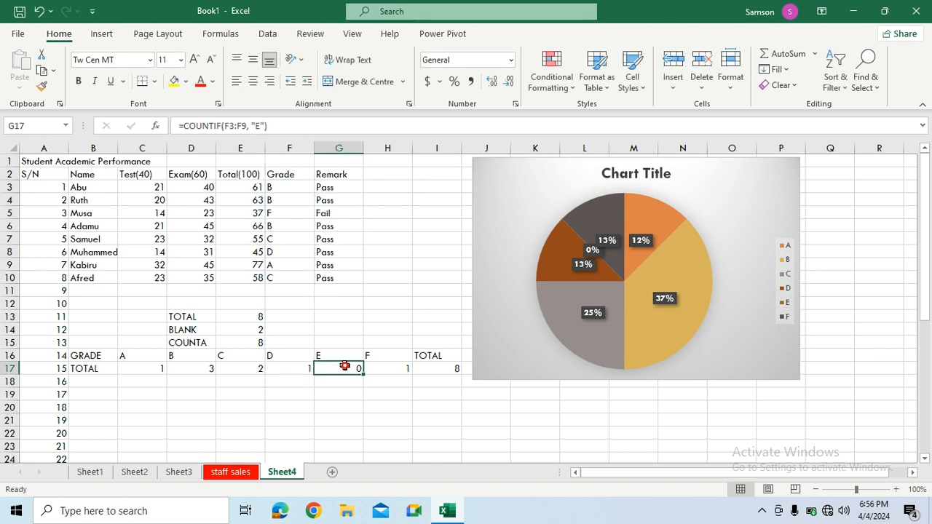
{"action": "left_click", "coordinate": [246, 127]}
{"action": "key", "text": "BackSpace"}
{"action": "type", "text": "13"}
{"action": "key", "text": "Return"}
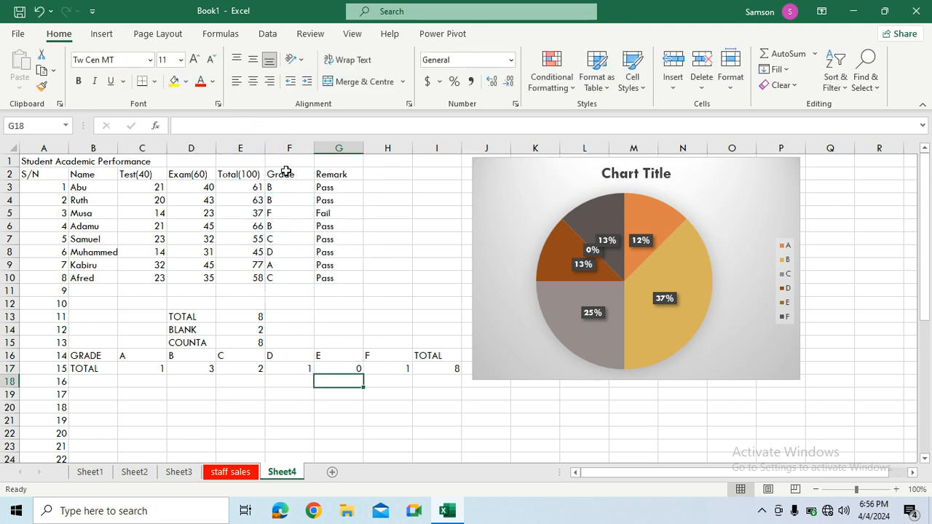
- Change the grade F COUNTIF formula in H17 to count over F3:F13
{"action": "left_click", "coordinate": [385, 371]}
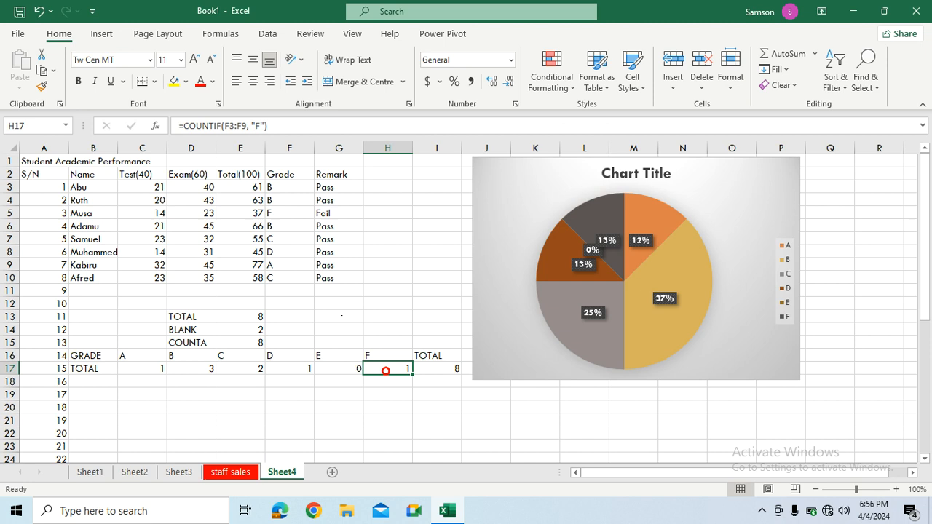
{"action": "left_click", "coordinate": [246, 126]}
{"action": "key", "text": "BackSpace"}
{"action": "type", "text": "13"}
{"action": "key", "text": "Return"}
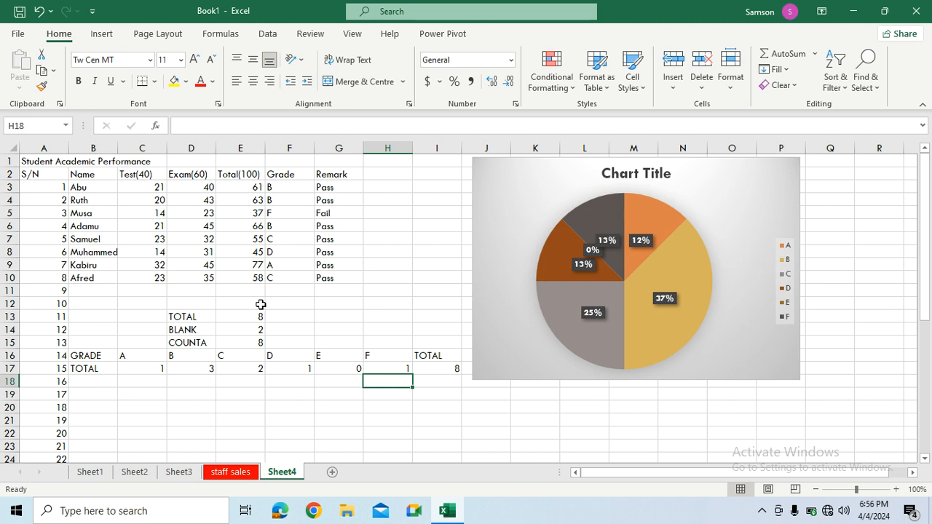
- Replace the pie chart's placeholder title with "Grade"
{"action": "left_click", "coordinate": [686, 182]}
{"action": "left_click", "coordinate": [661, 169]}
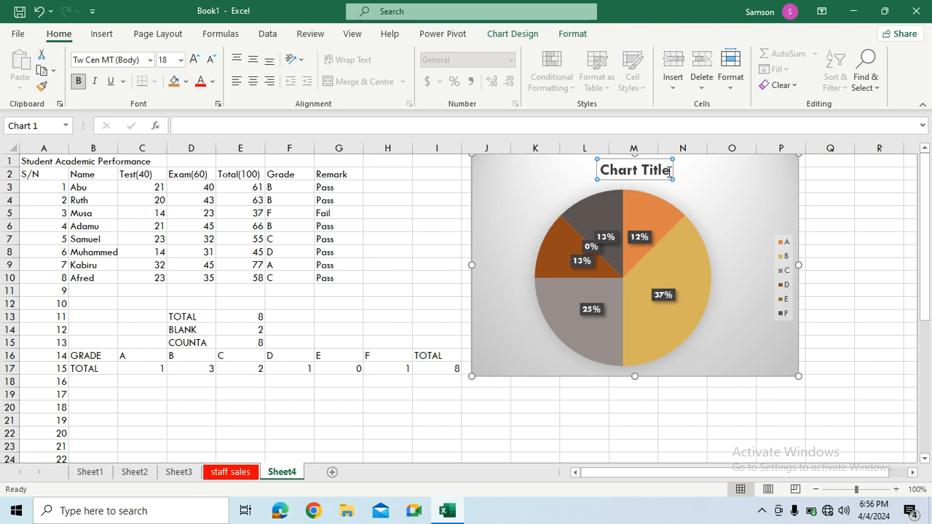
{"action": "double_click", "coordinate": [664, 170]}
{"action": "key", "text": "BackSpace"}
{"action": "key", "text": "BackSpace"}
{"action": "key", "text": "BackSpace"}
{"action": "key", "text": "BackSpace"}
{"action": "key", "text": "BackSpace"}
{"action": "key", "text": "BackSpace"}
{"action": "key", "text": "BackSpace"}
{"action": "key", "text": "BackSpace"}
{"action": "key", "text": "BackSpace"}
{"action": "key", "text": "BackSpace"}
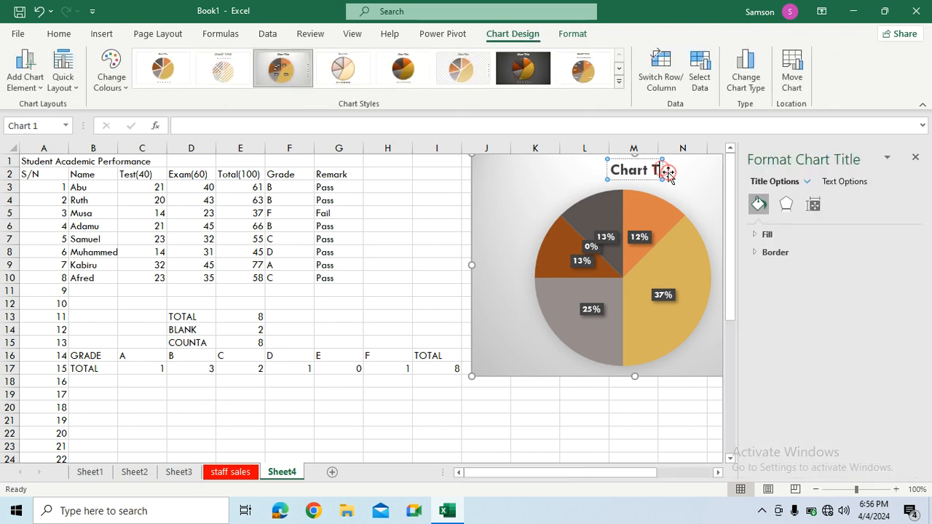
{"action": "key", "text": "BackSpace"}
{"action": "type", "text": "Gra"}
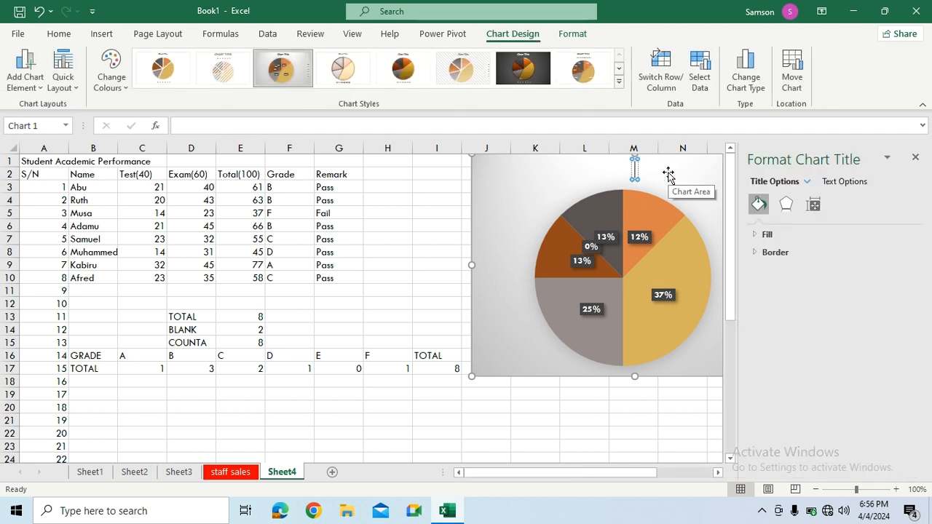
{"action": "type", "text": "dig"}
{"action": "key", "text": "BackSpace"}
{"action": "type", "text": "ng"}
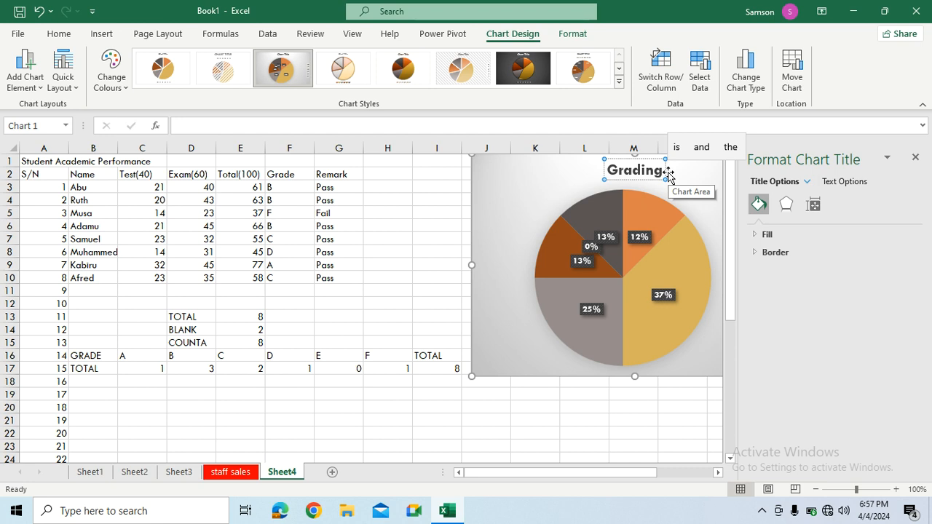
{"action": "type", "text": "re"}
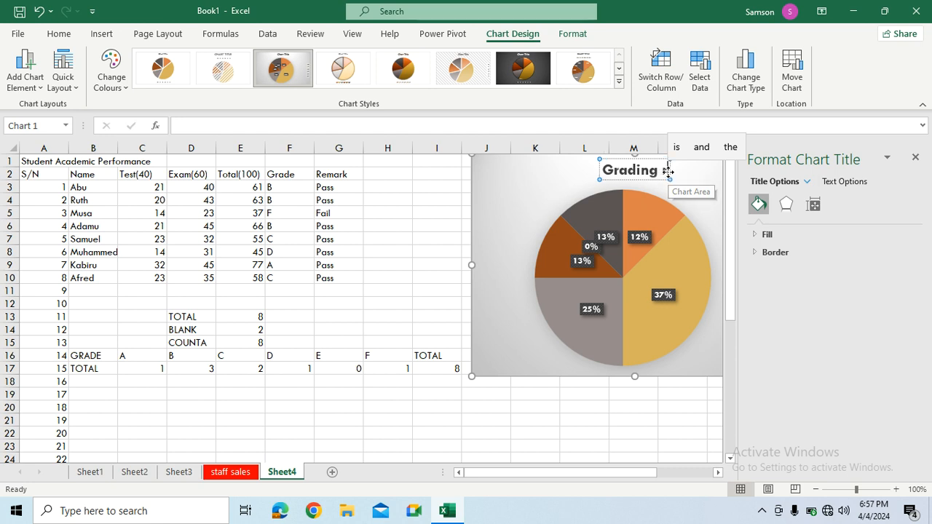
{"action": "key", "text": "BackSpace"}
{"action": "key", "text": "BackSpace"}
{"action": "key", "text": "BackSpace"}
{"action": "key", "text": "BackSpace"}
{"action": "key", "text": "BackSpace"}
{"action": "key", "text": "BackSpace"}
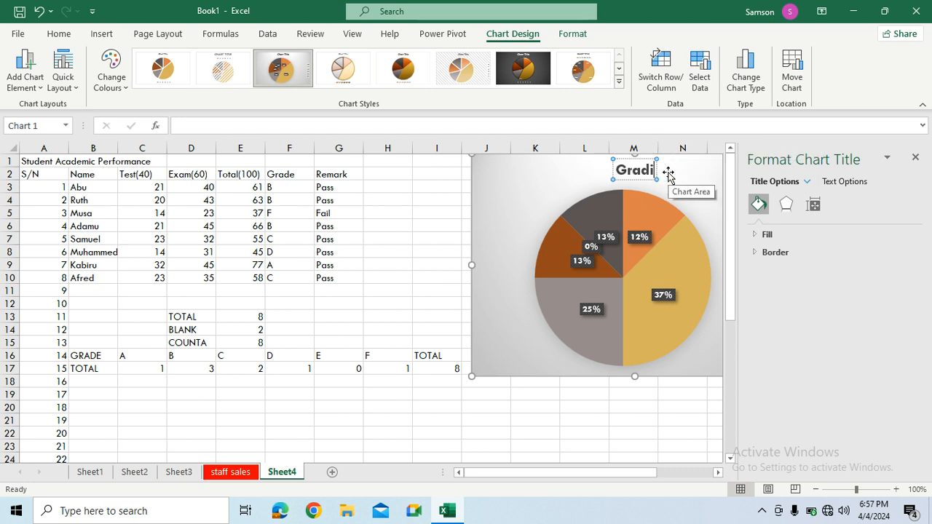
{"action": "type", "text": "e"}
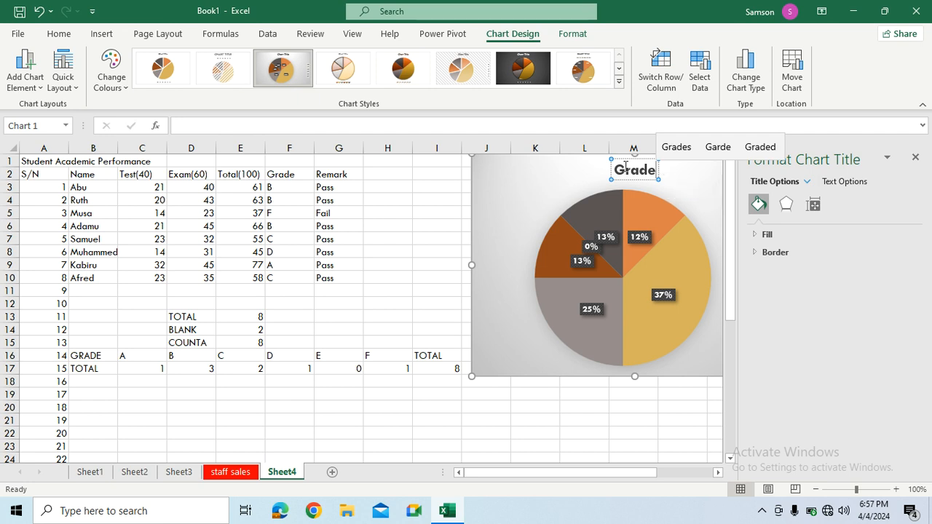
{"action": "left_click", "coordinate": [536, 231]}
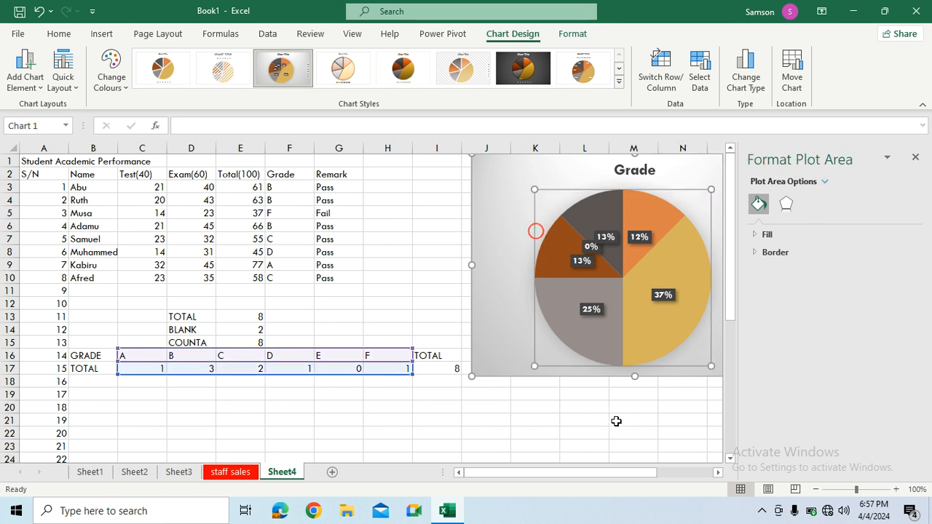
{"action": "left_click_drag", "start_coordinate": [639, 476], "coordinate": [624, 487]}
- Merge and center the sheet title "Student Academic Performance" across A1:G1
{"action": "left_click", "coordinate": [451, 421]}
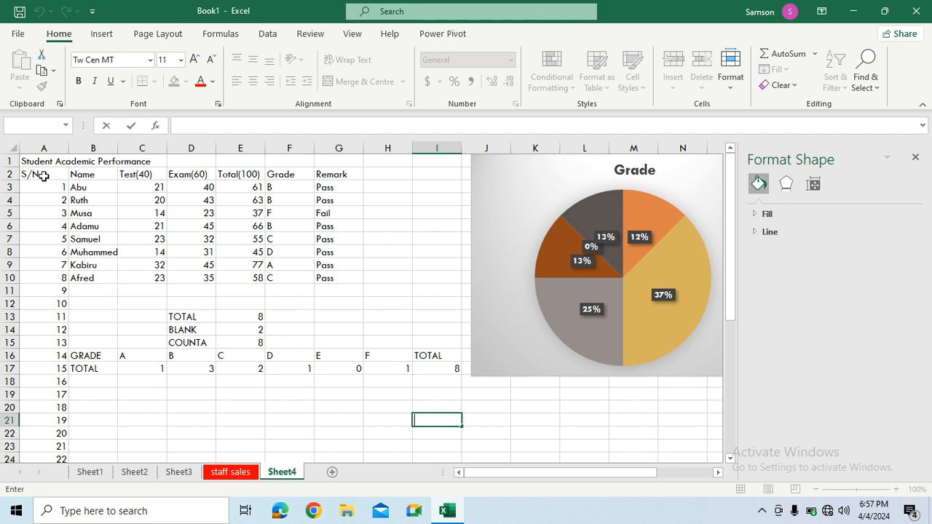
{"action": "left_click_drag", "start_coordinate": [44, 161], "coordinate": [325, 164]}
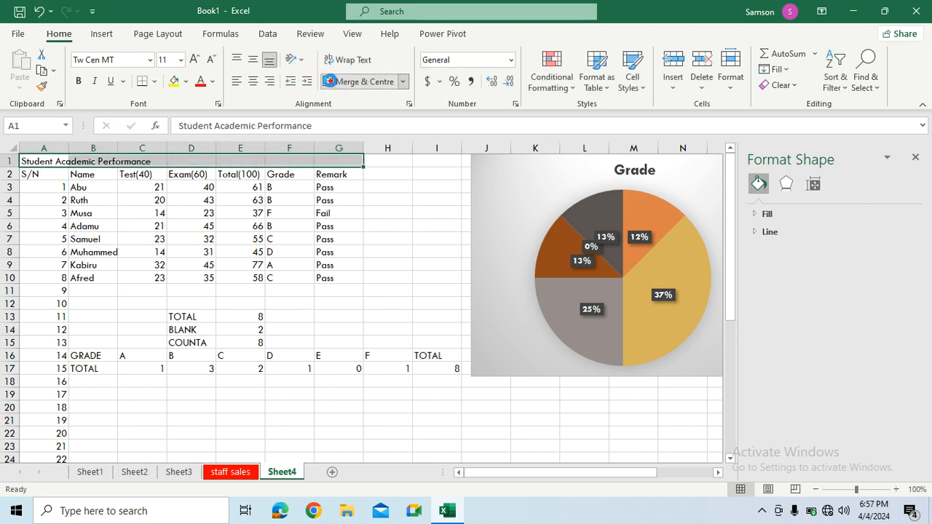
{"action": "left_click", "coordinate": [330, 82]}
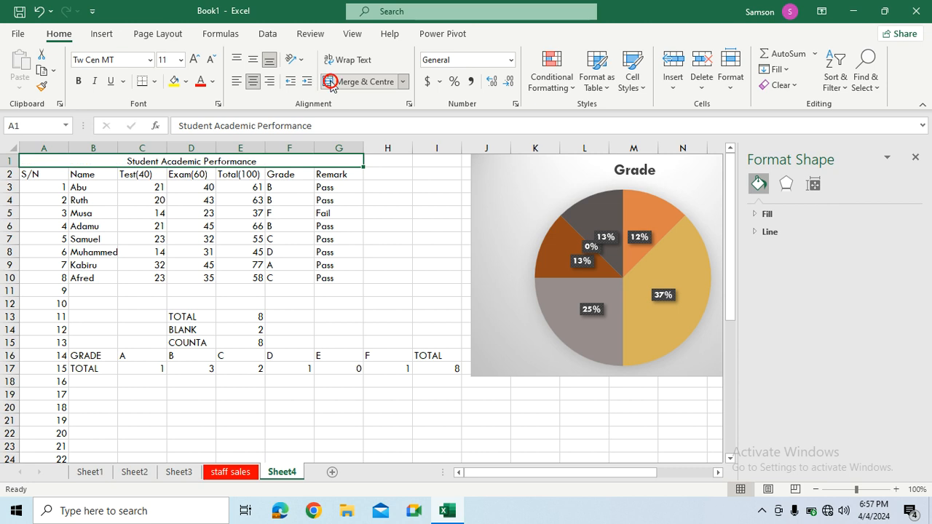
- Format the merged sheet title in row 1 as bold red Algerian text at size 18
{"action": "left_click", "coordinate": [150, 62]}
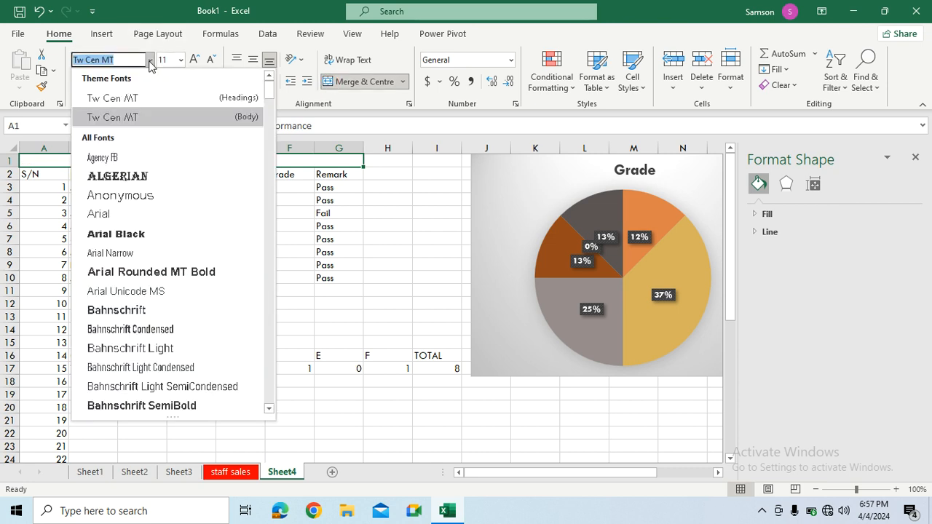
{"action": "left_click", "coordinate": [126, 176]}
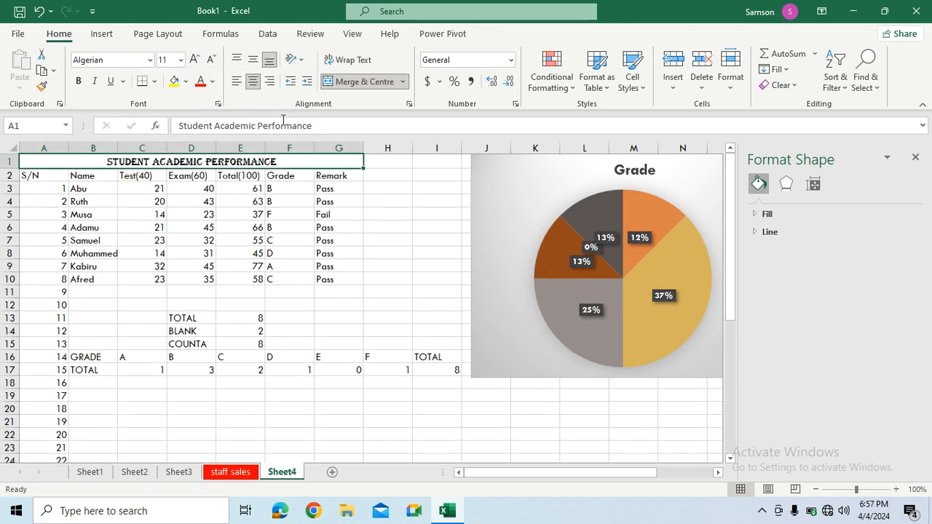
{"action": "left_click", "coordinate": [200, 85]}
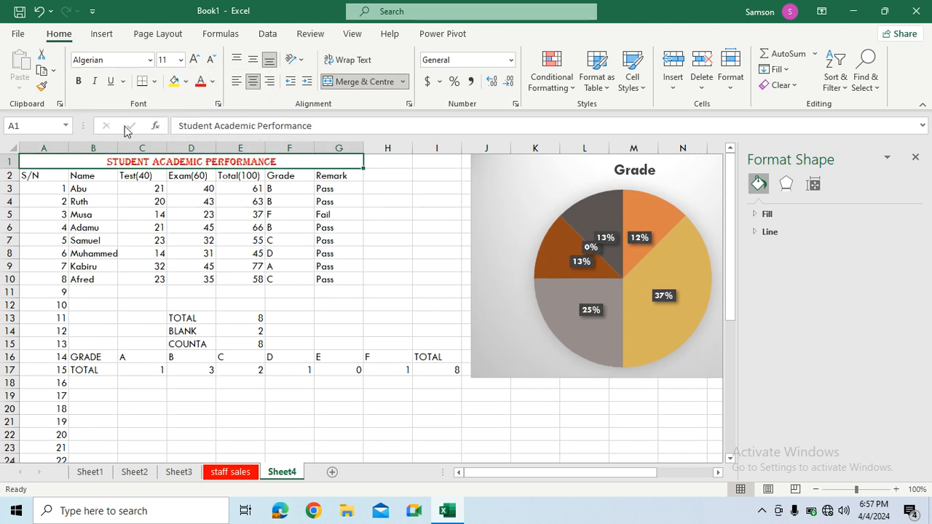
{"action": "left_click", "coordinate": [194, 60]}
{"action": "left_click", "coordinate": [193, 60]}
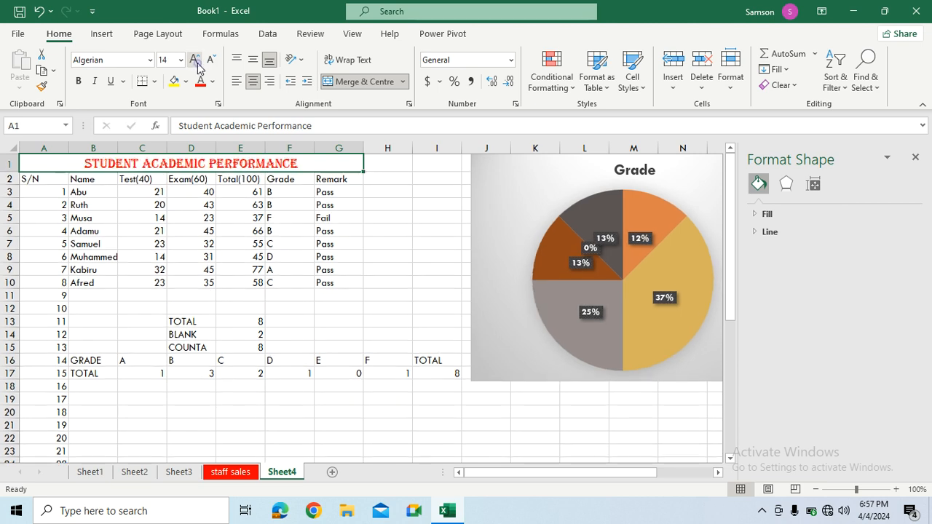
{"action": "left_click", "coordinate": [194, 59]}
{"action": "left_click", "coordinate": [194, 60]}
{"action": "left_click", "coordinate": [78, 81]}
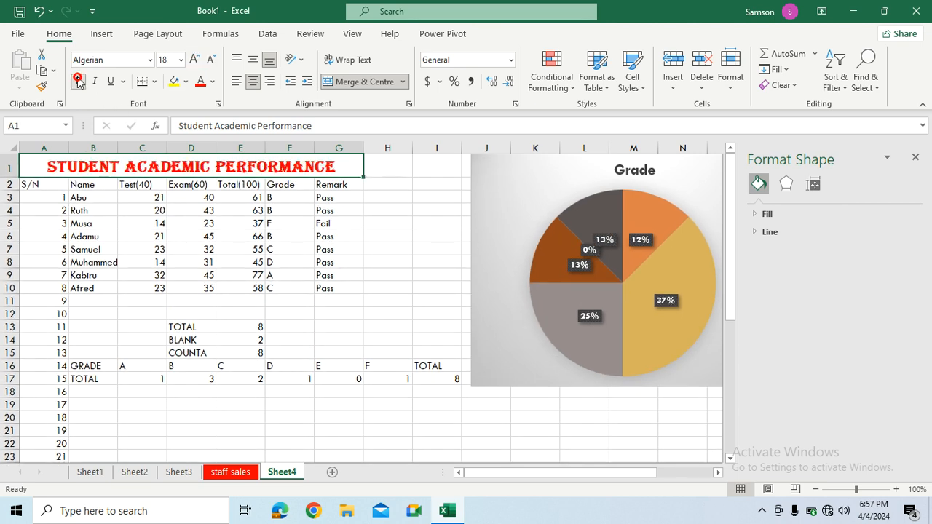
{"action": "left_click", "coordinate": [392, 231]}
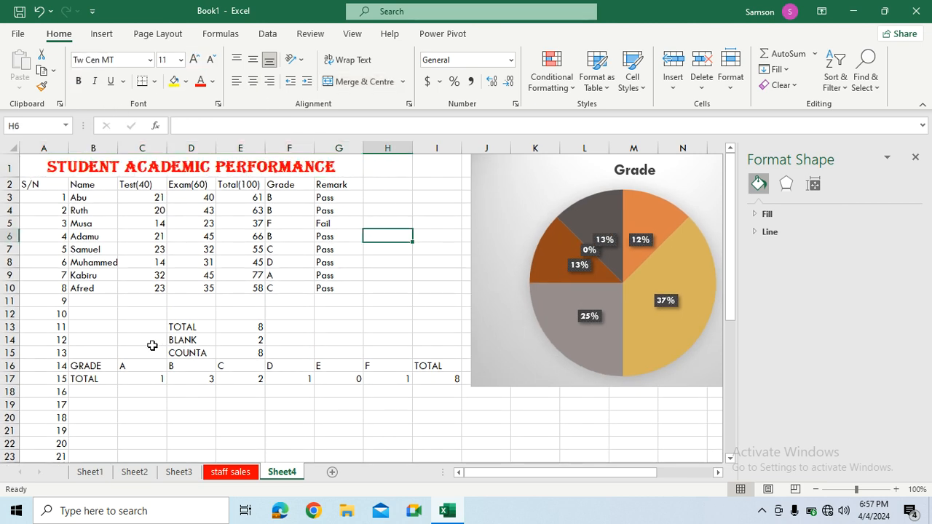
- Clear the contents of the surplus serial numbers in A18:A41
{"action": "mouse_move", "coordinate": [48, 393]}
{"action": "left_mouse_down"}
{"action": "mouse_move", "coordinate": [33, 485]}
{"action": "mouse_move", "coordinate": [45, 398]}
{"action": "mouse_move", "coordinate": [45, 406]}
{"action": "left_mouse_up"}
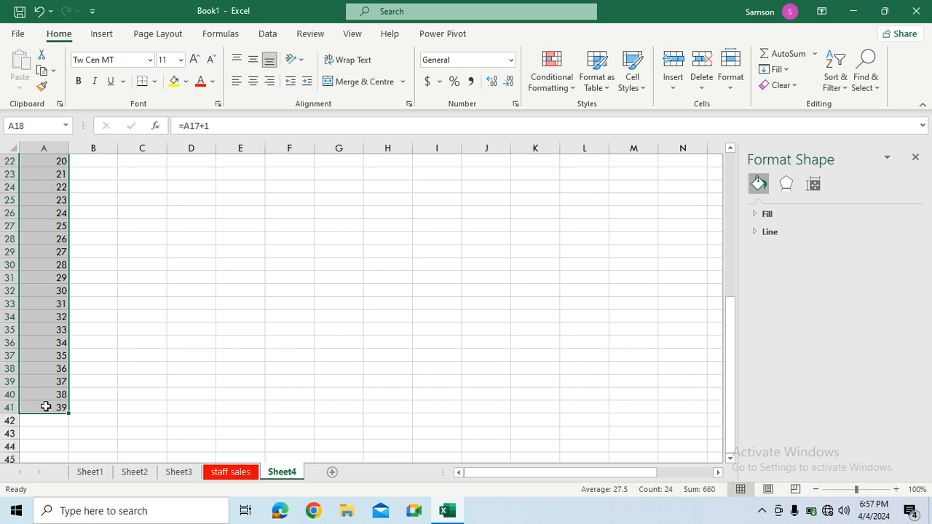
{"action": "right_click", "coordinate": [45, 406]}
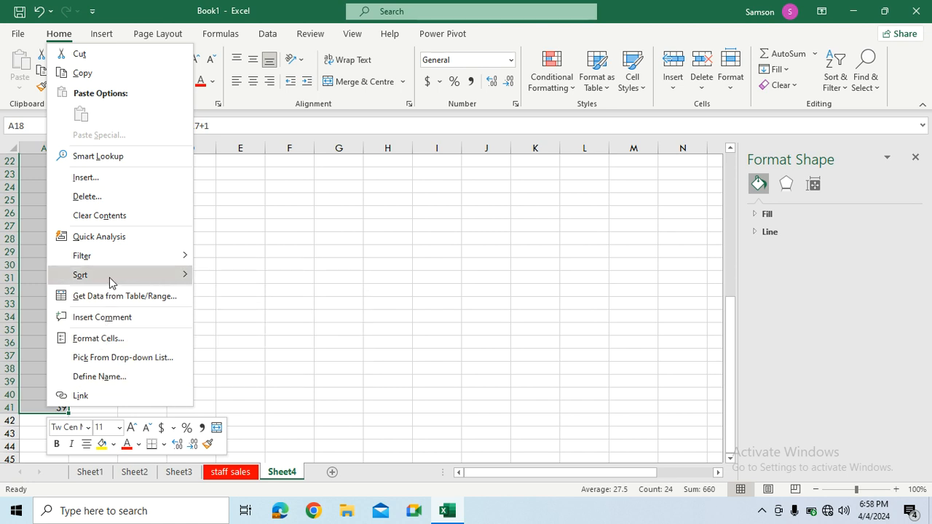
{"action": "left_click", "coordinate": [101, 217]}
{"action": "scroll", "coordinate": [97, 214], "scroll_direction": "up", "scroll_amount": 5}
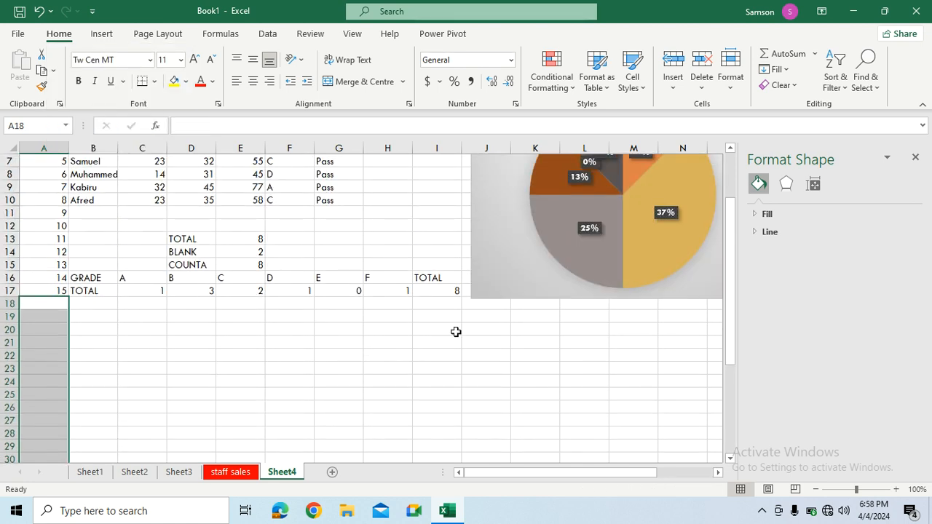
{"action": "left_click", "coordinate": [293, 341]}
{"action": "left_click_drag", "start_coordinate": [730, 328], "coordinate": [725, 263]}
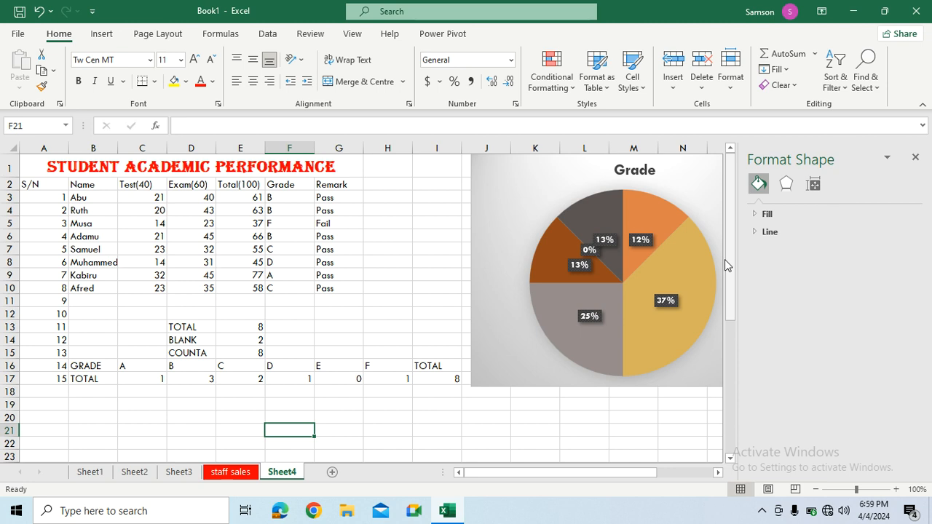
{"action": "left_click", "coordinate": [762, 515]}
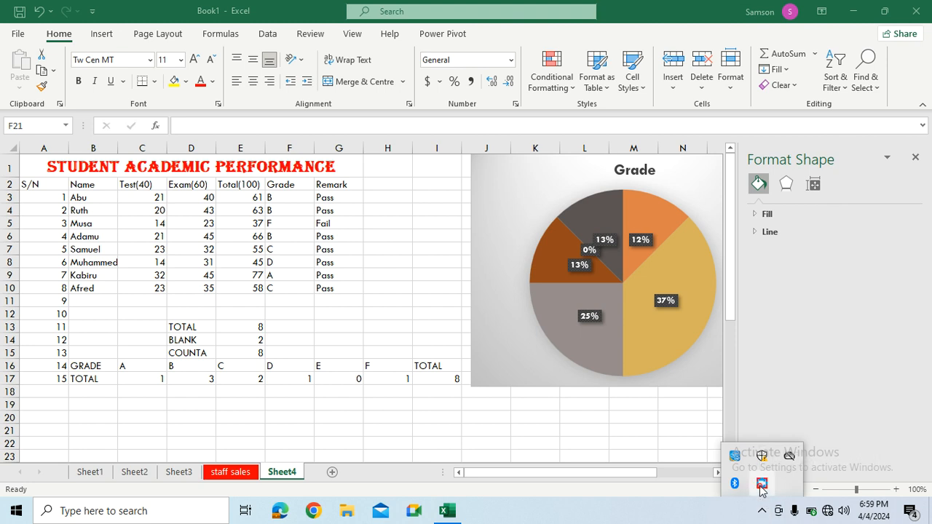
{"action": "right_click", "coordinate": [761, 485]}
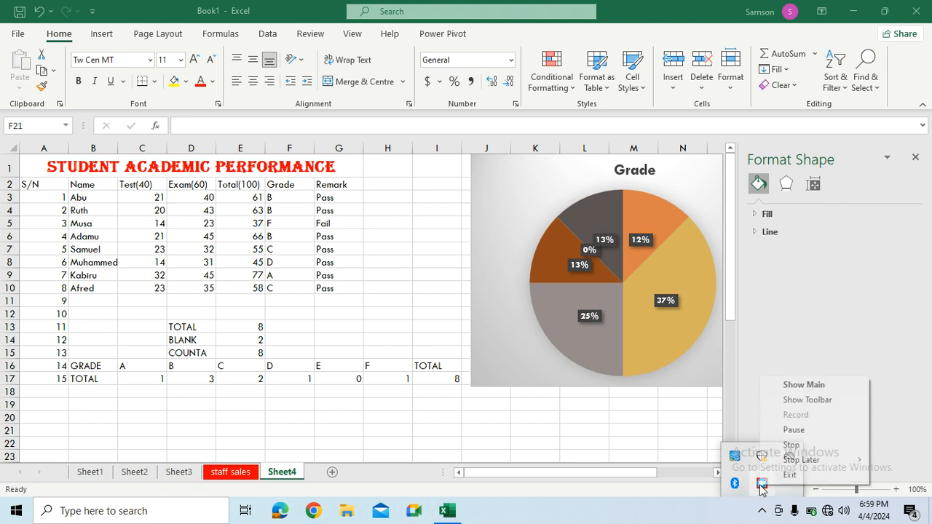